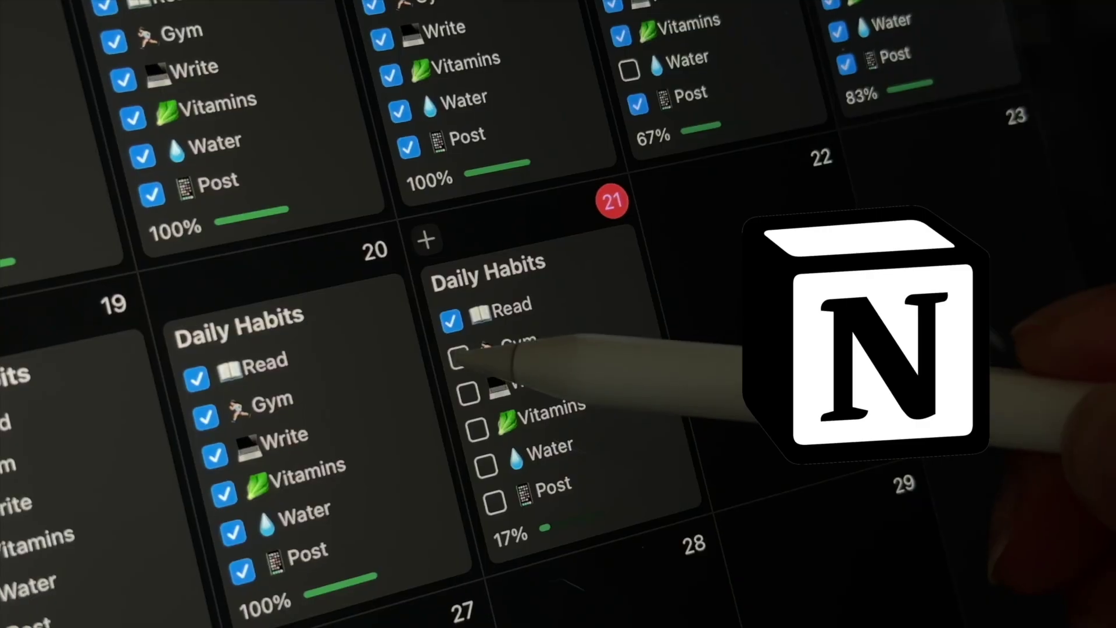
# - Tick the Gym, Write and Vitamins habit checkboxes for day 21
pyautogui.click(458, 356)
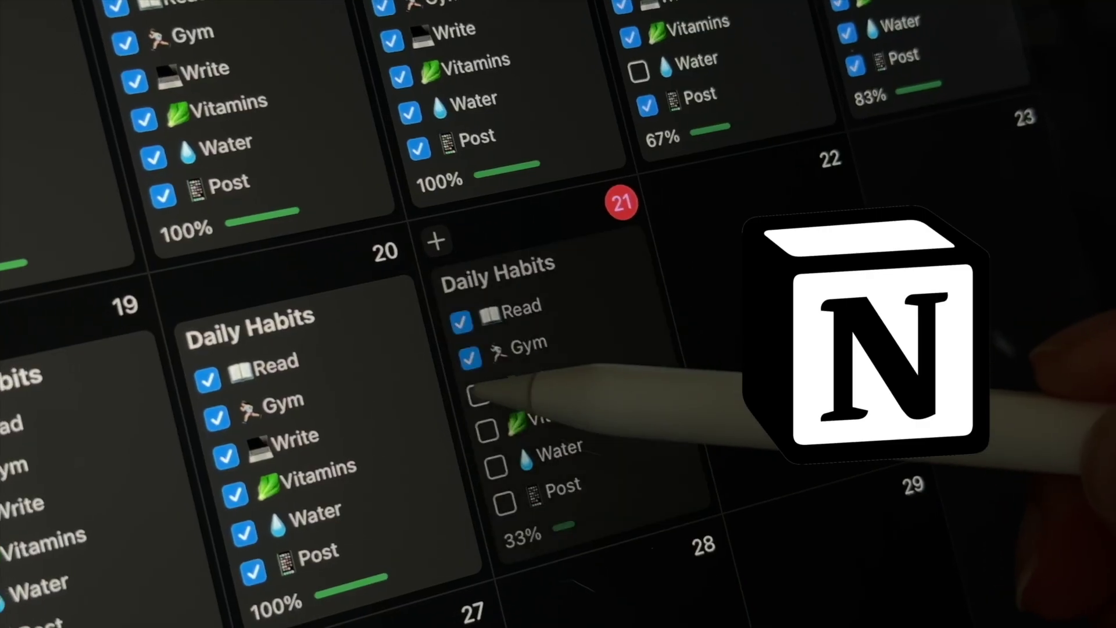
pyautogui.click(467, 394)
pyautogui.click(477, 429)
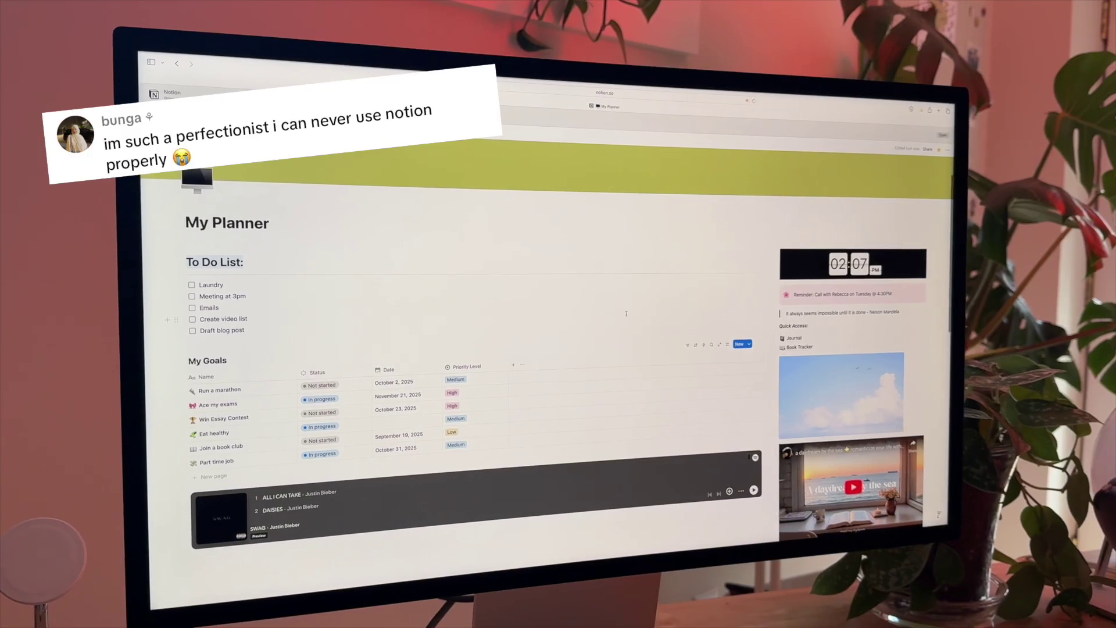
# - Move the LONG RUN RUN calendar event to August 7
pyautogui.scroll(-5, 629, 310)
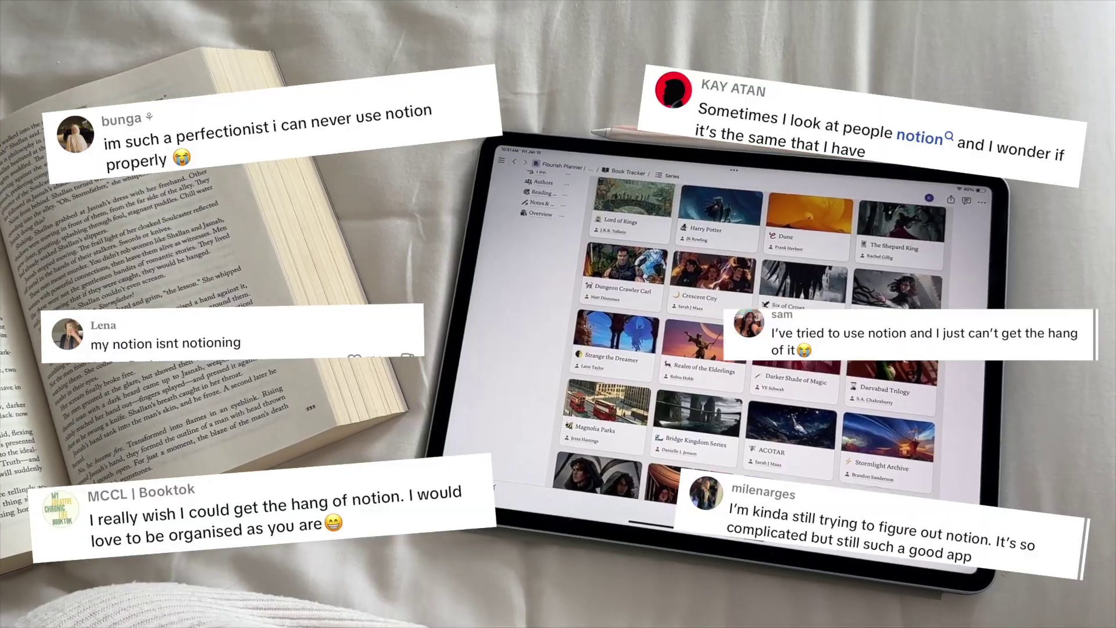
pyautogui.scroll(-5, 749, 337)
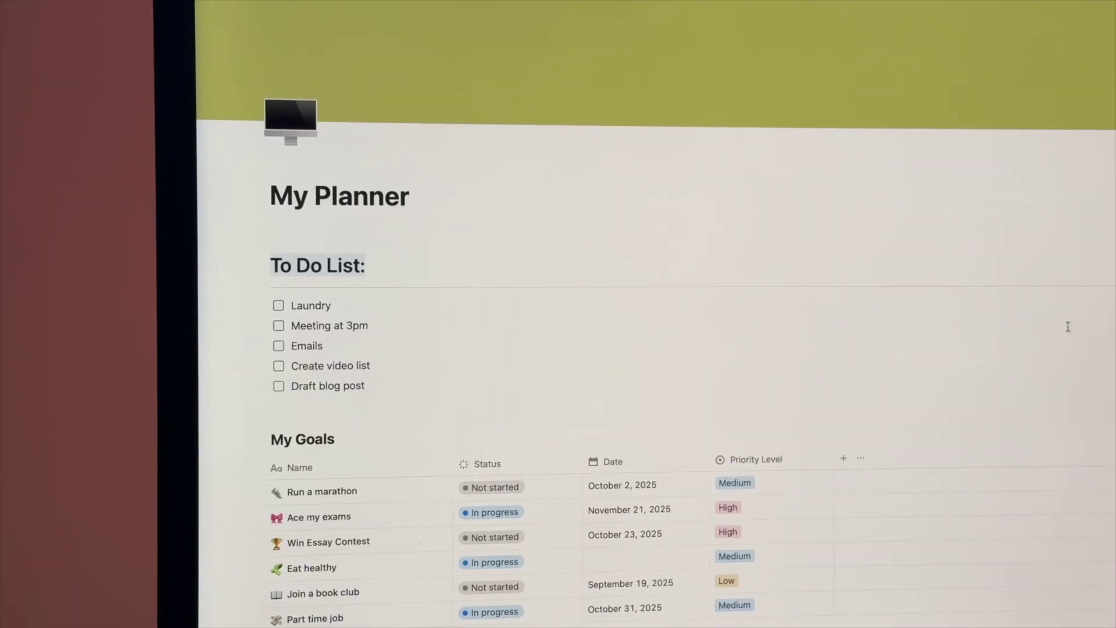
pyautogui.scroll(-4, 1067, 326)
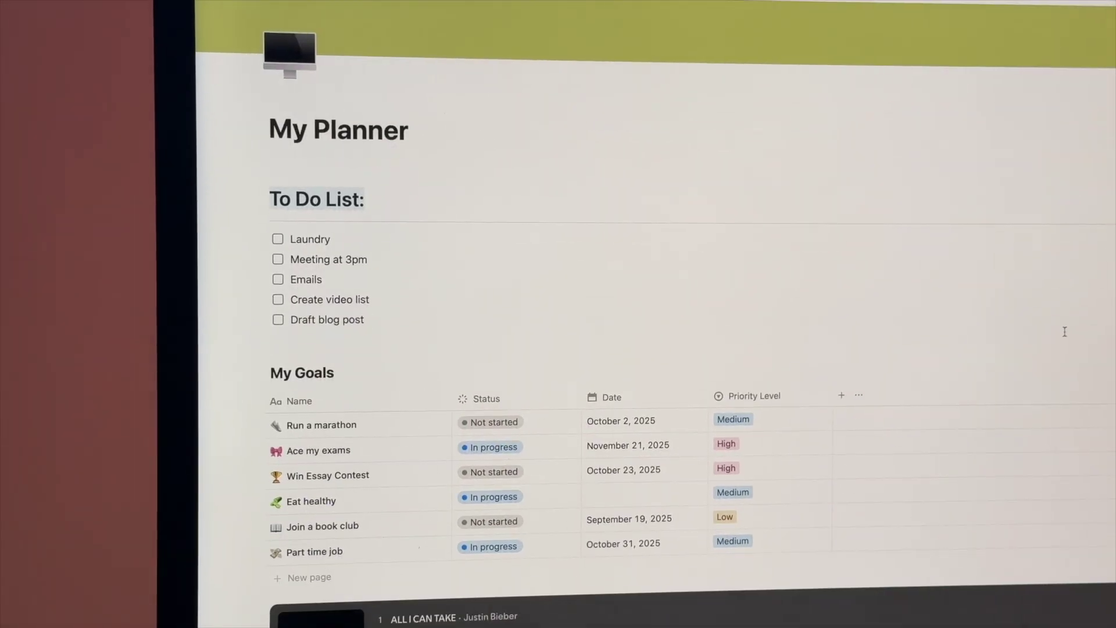
pyautogui.scroll(-3, 1079, 314)
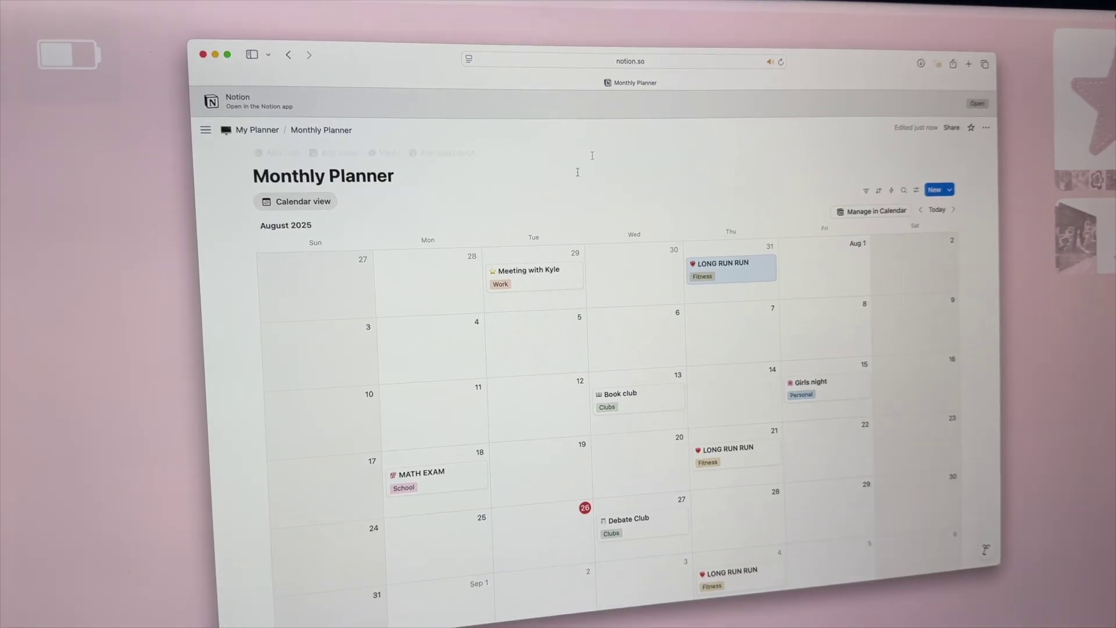
pyautogui.moveTo(729, 276); pyautogui.dragTo(740, 330)
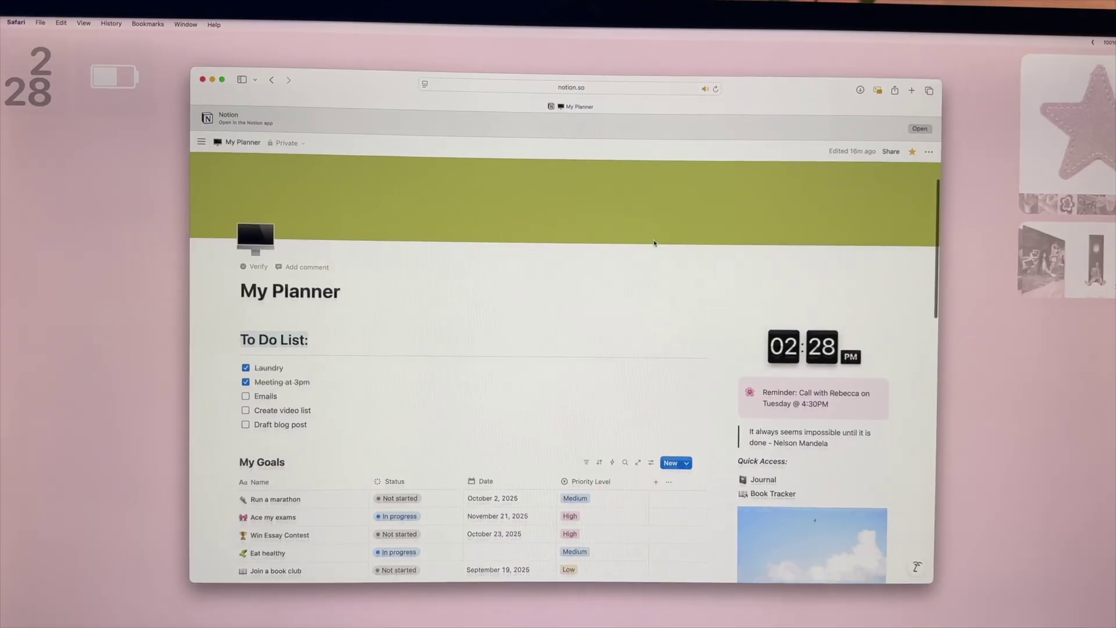
pyautogui.scroll(-5, 654, 243)
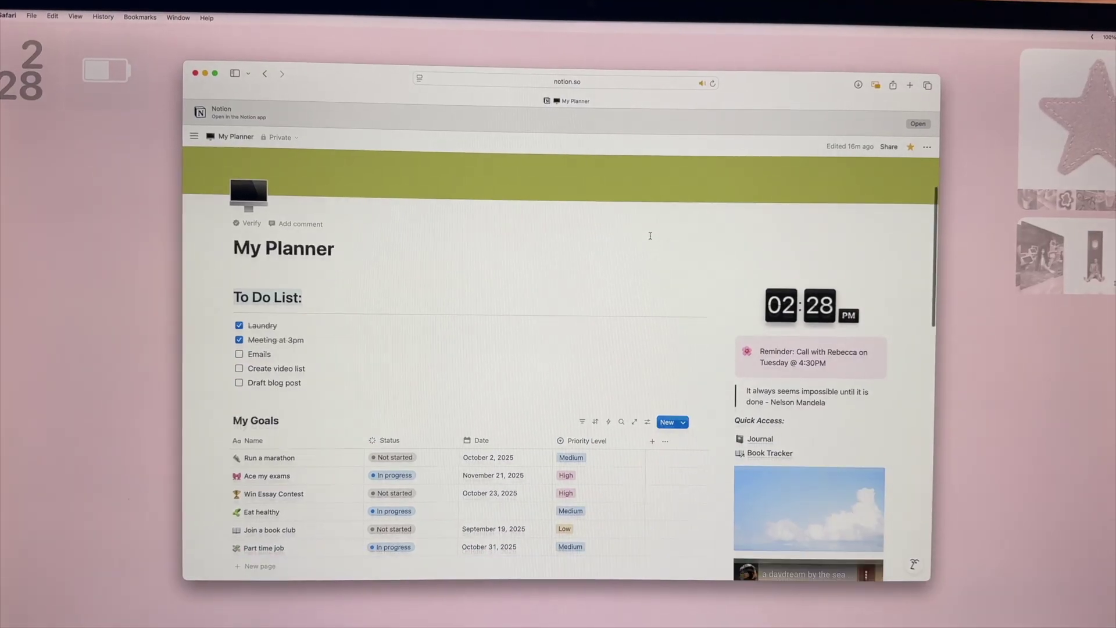
pyautogui.scroll(-2, 668, 248)
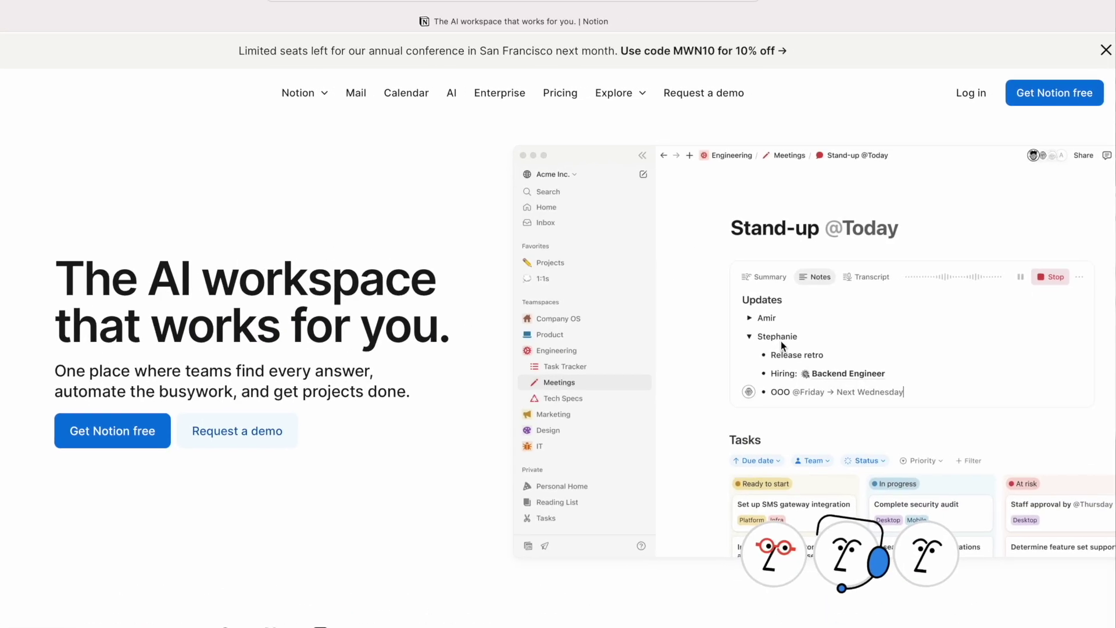
# - Start signing up for a free Notion account with 'Get Notion free'
pyautogui.click(1057, 97)
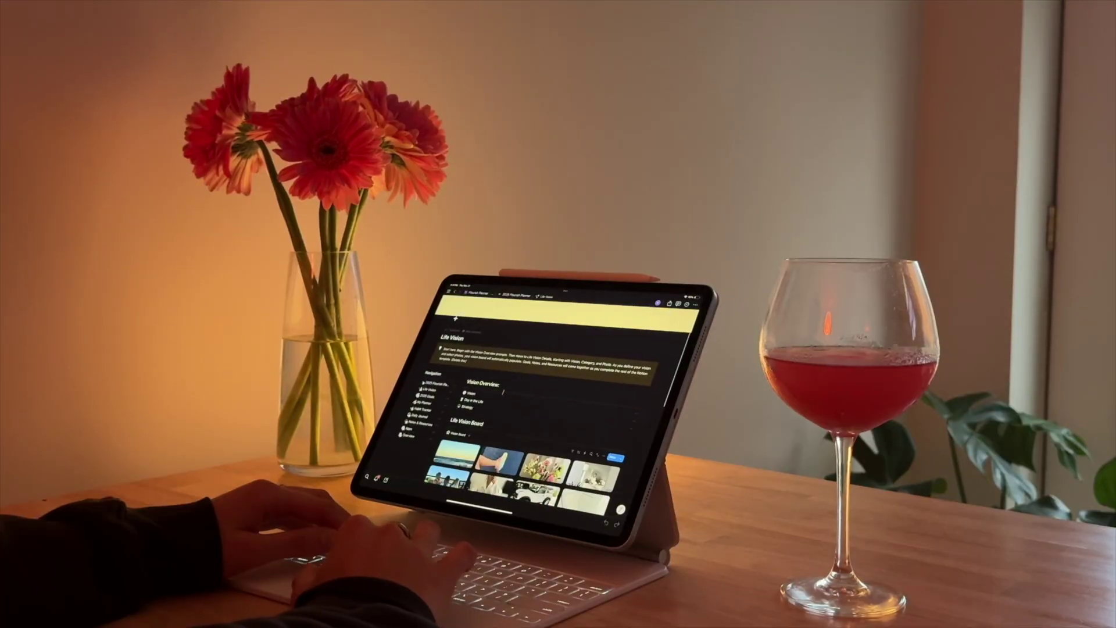
# - Tick the Gym, Write and Vitamins day-21 habits again
pyautogui.scroll(-5, 511, 407)
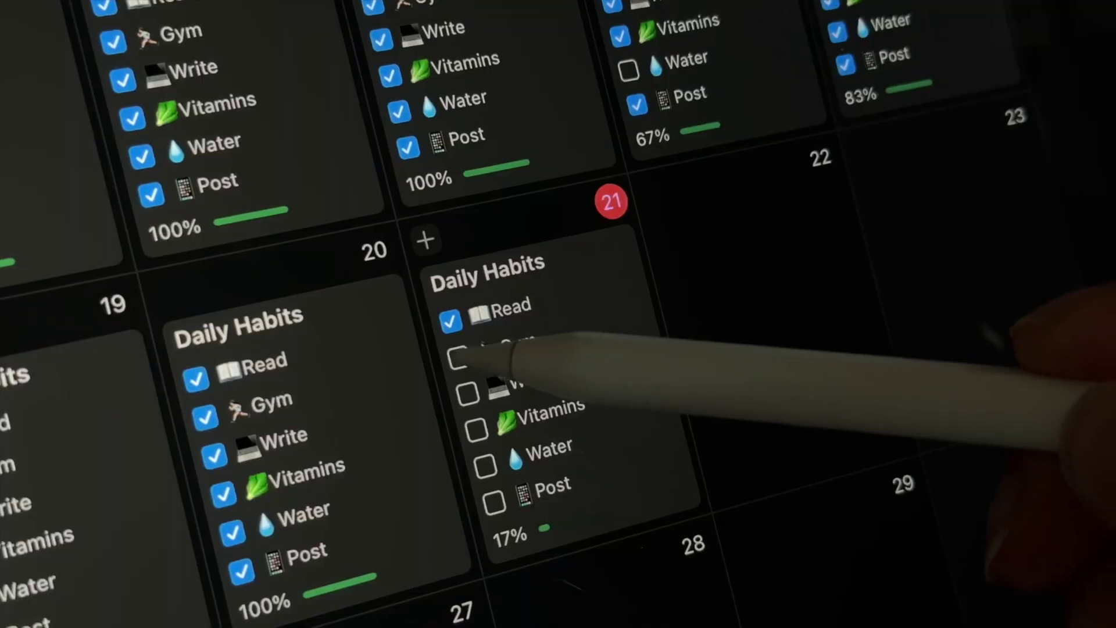
pyautogui.click(458, 356)
pyautogui.click(473, 391)
pyautogui.click(494, 431)
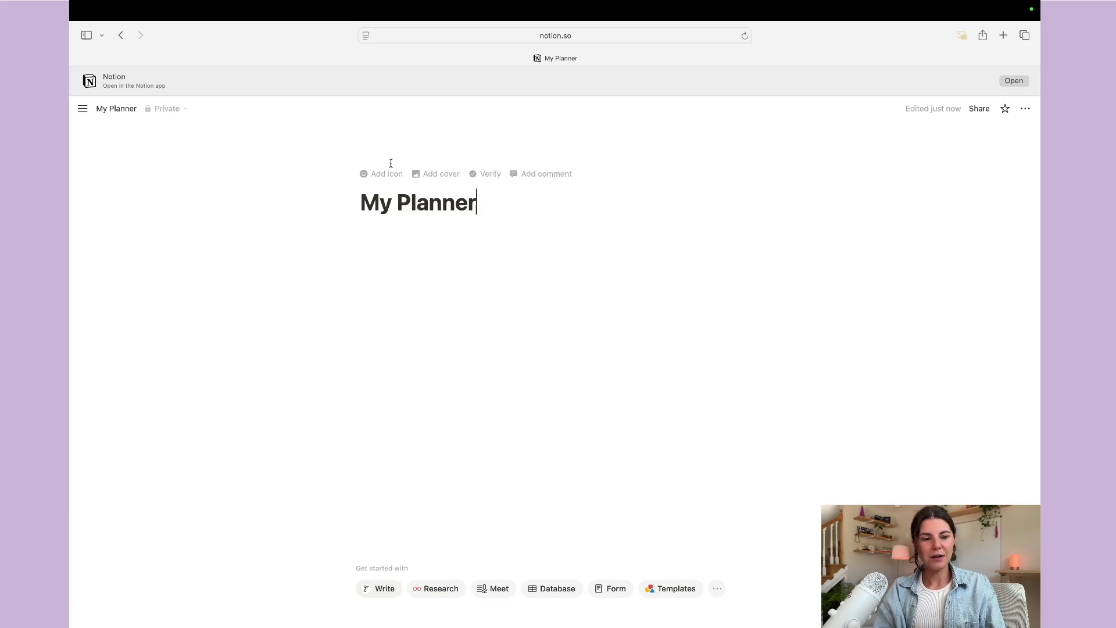
# - Set a computer icon from the Icons set and add a gradient cover
pyautogui.click(386, 182)
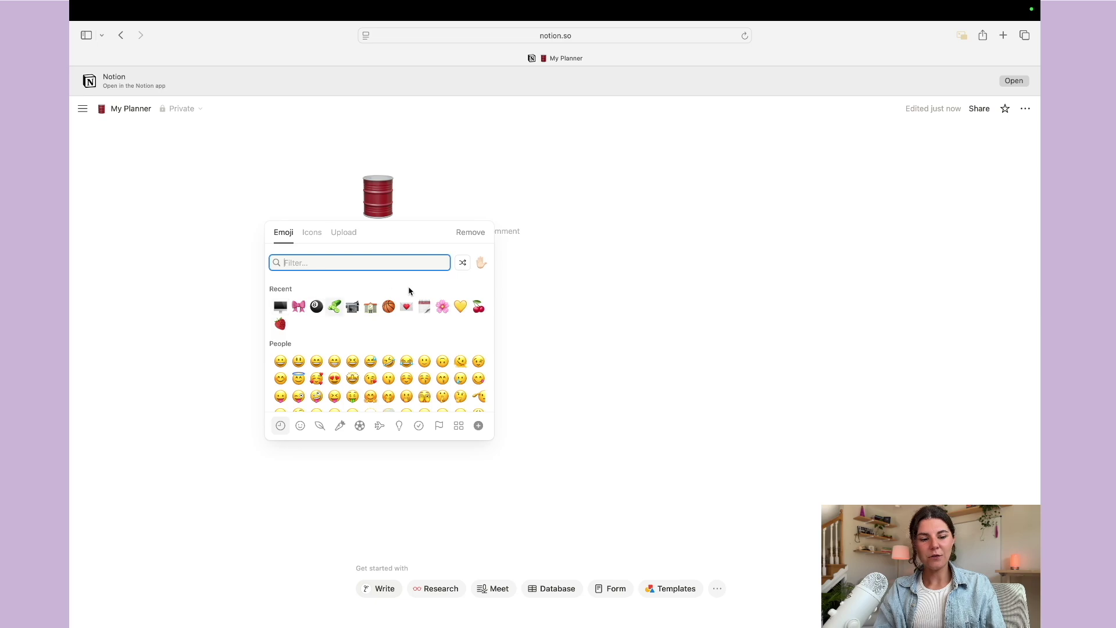
pyautogui.click(311, 233)
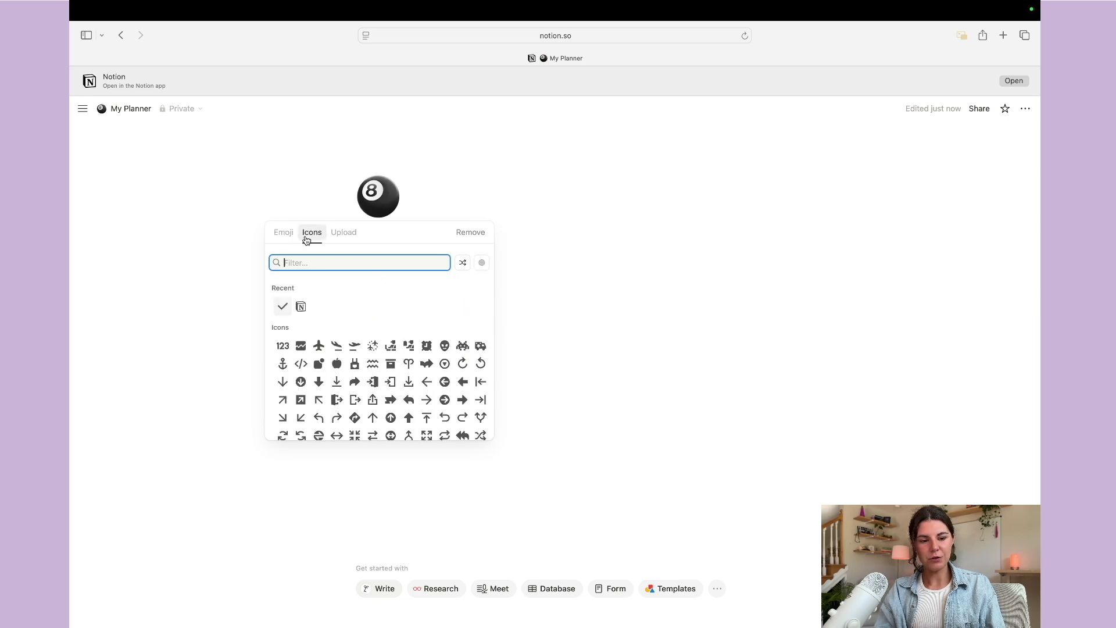
pyautogui.scroll(-10, 326, 347)
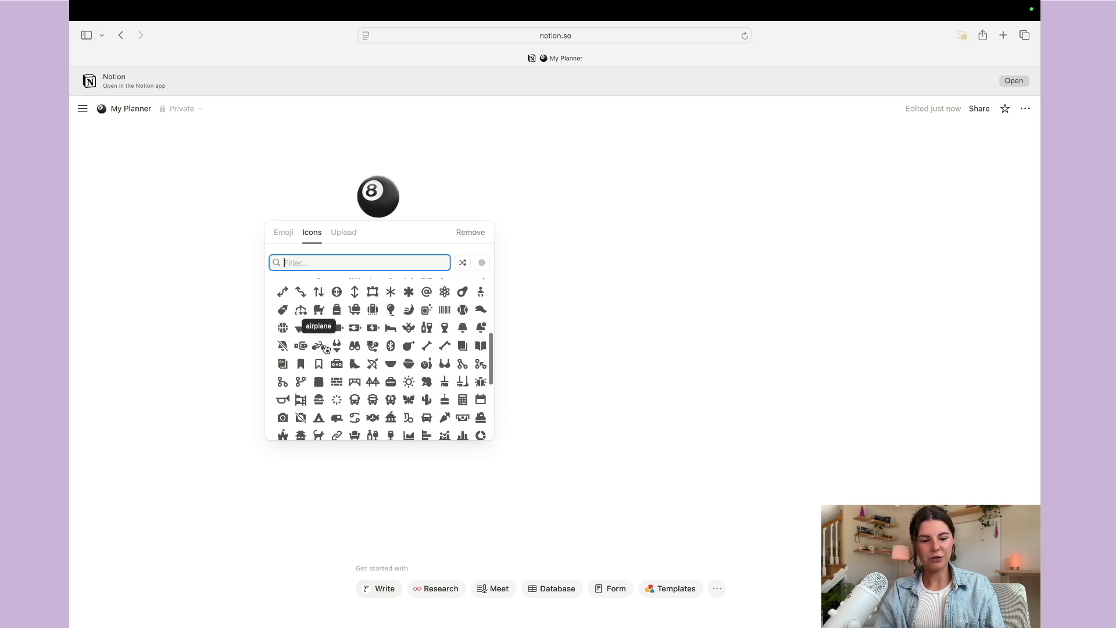
pyautogui.scroll(-3, 325, 347)
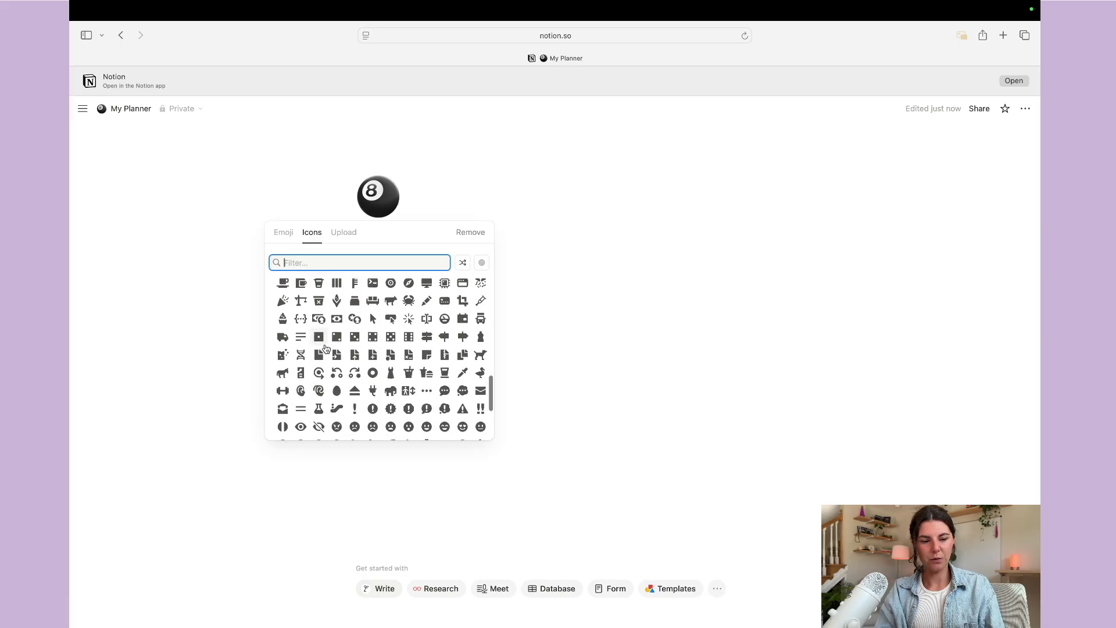
pyautogui.click(326, 349)
pyautogui.click(343, 232)
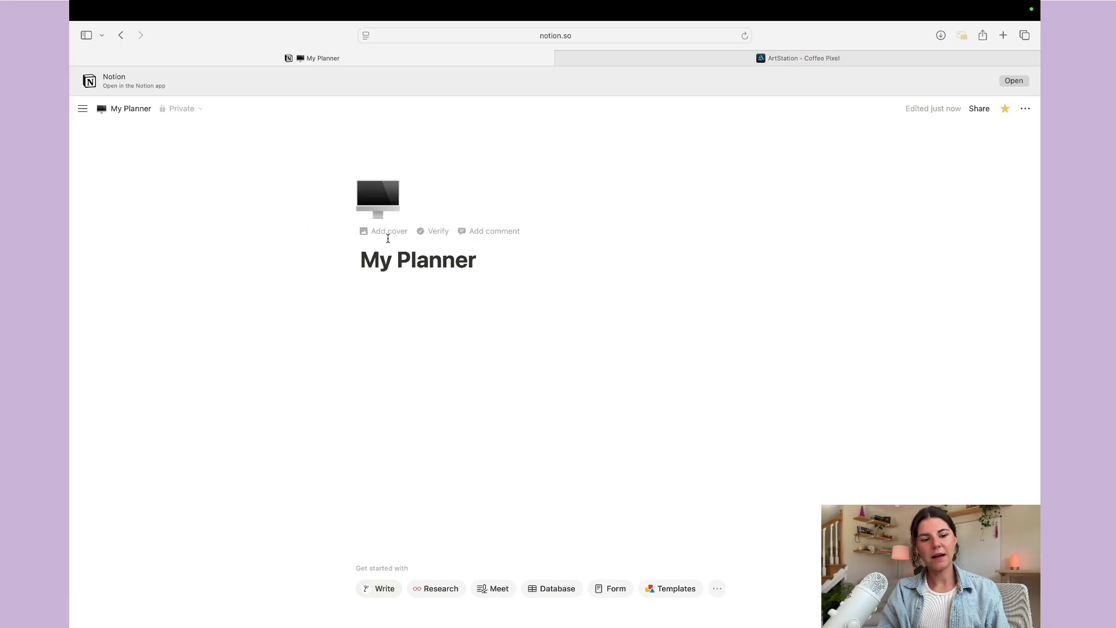
pyautogui.click(387, 235)
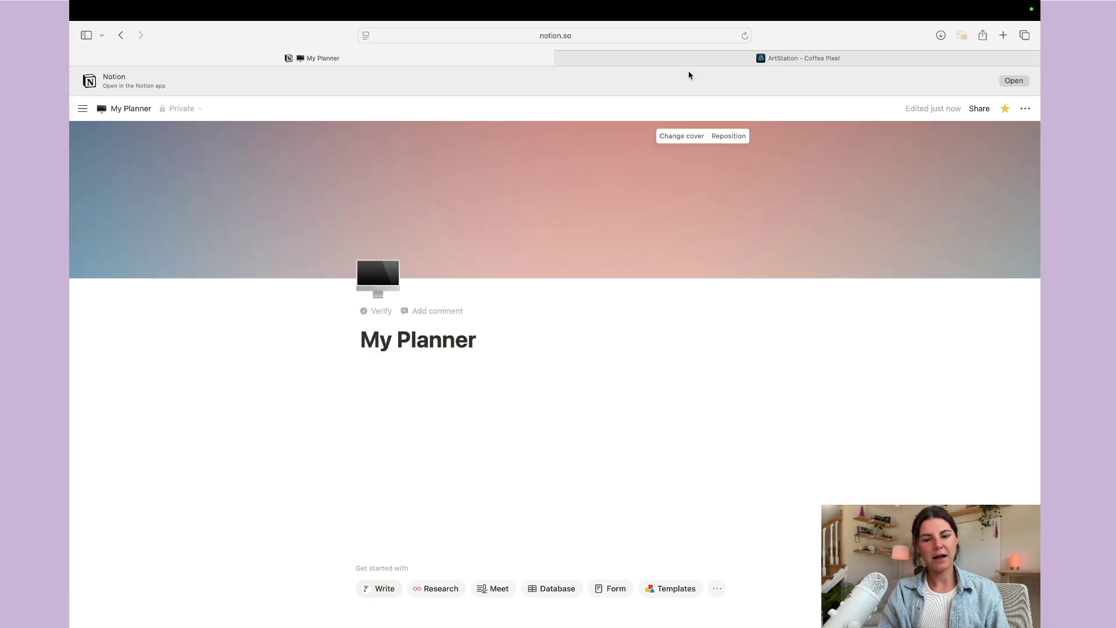
# - Upload a plain olive-green image from the Notion Covers folder as the cover
pyautogui.click(682, 137)
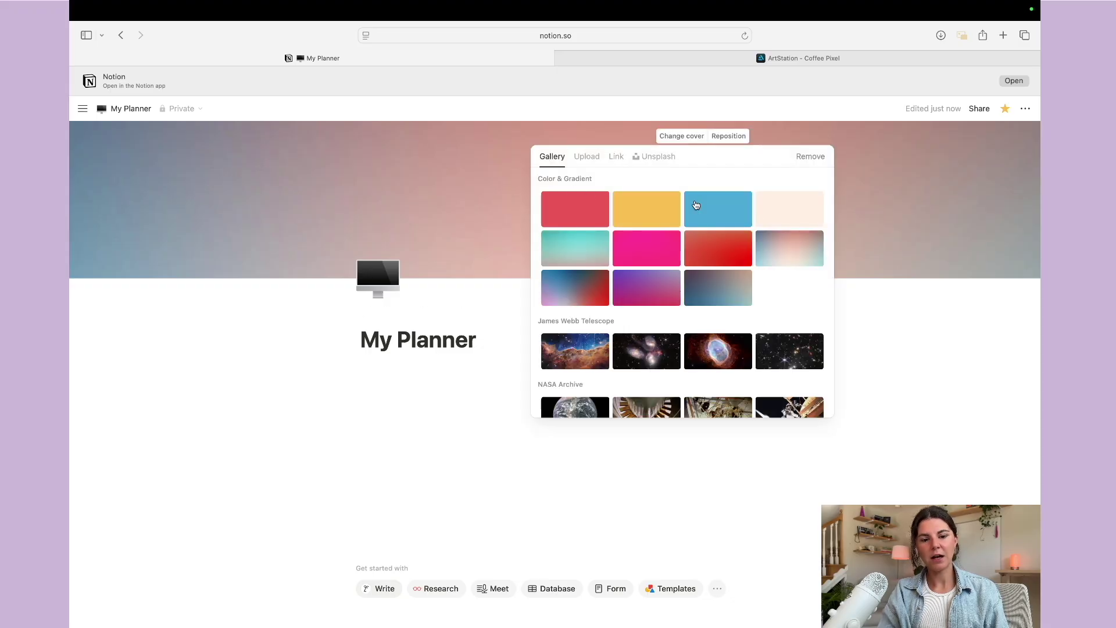
pyautogui.scroll(-3, 655, 217)
pyautogui.scroll(-15, 737, 270)
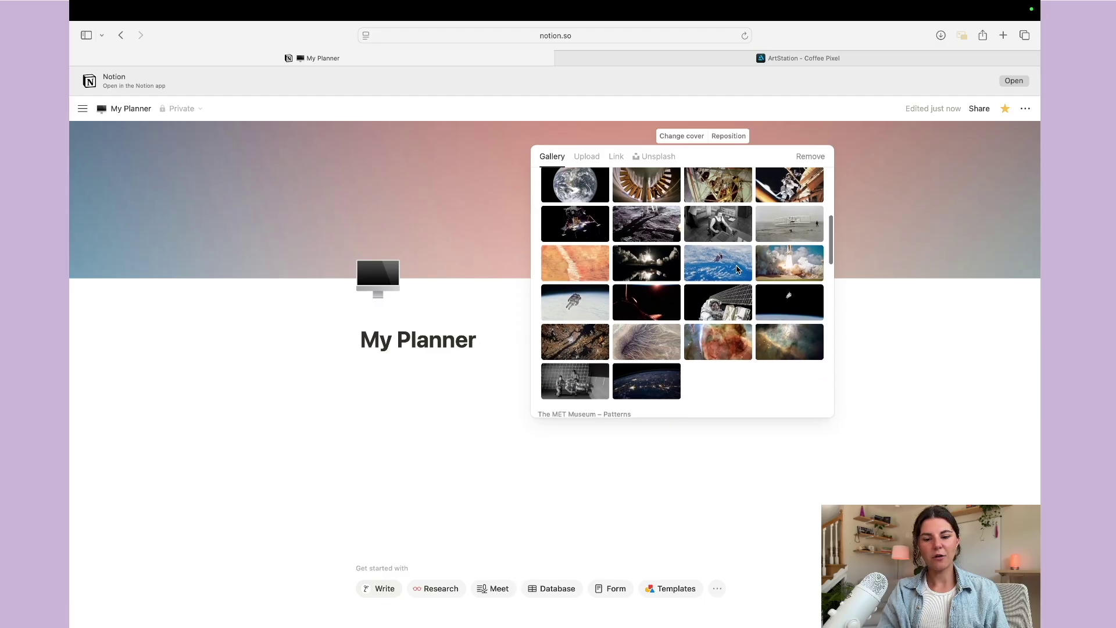
pyautogui.click(586, 156)
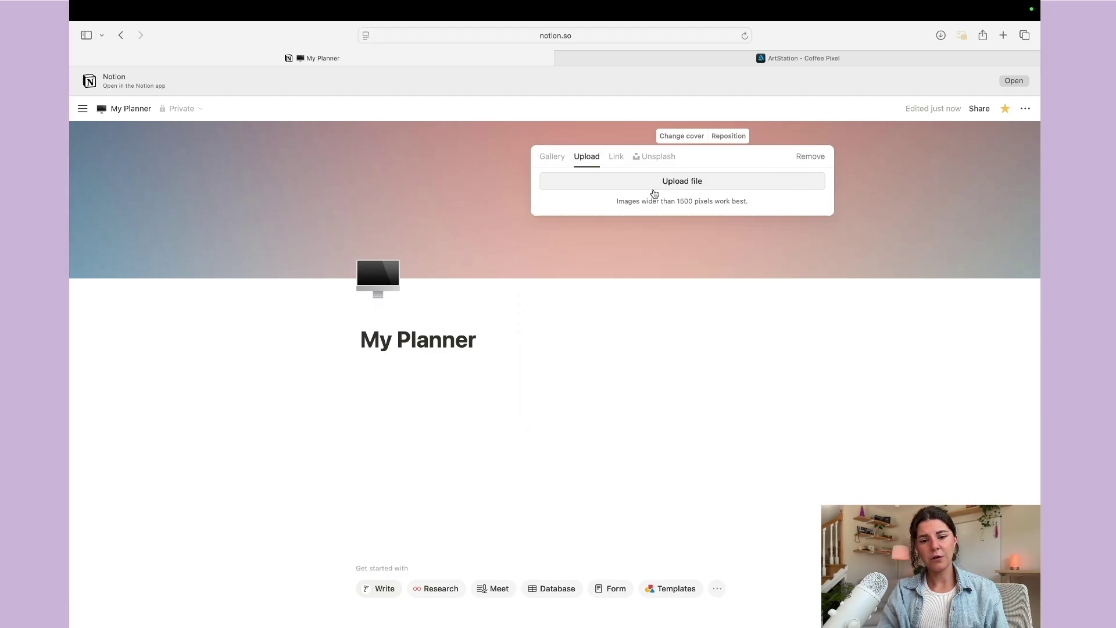
pyautogui.click(616, 156)
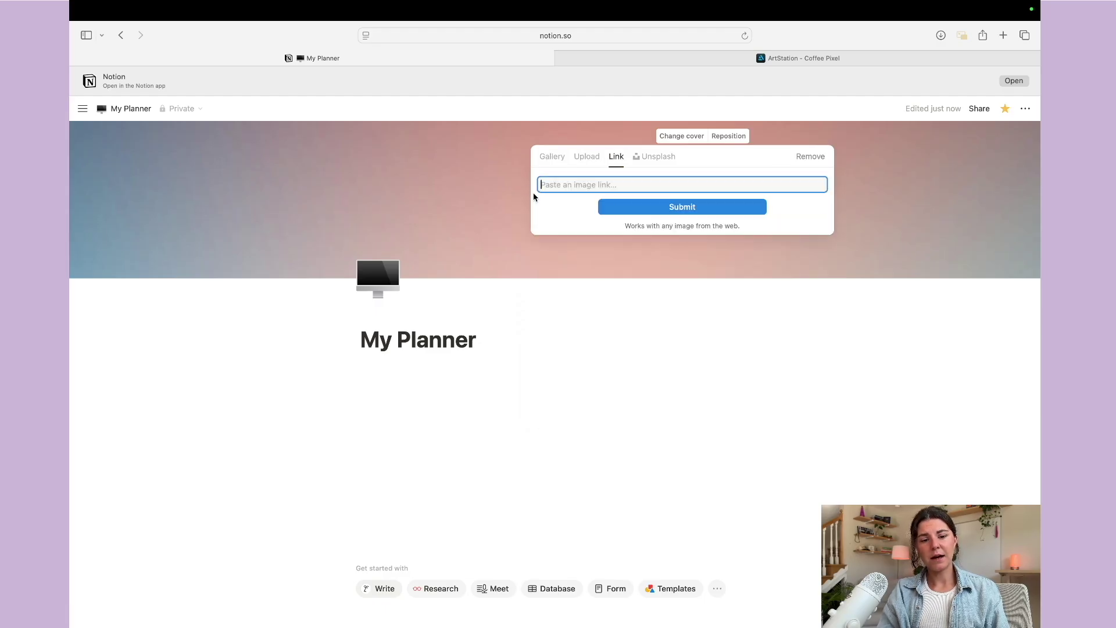
pyautogui.click(657, 157)
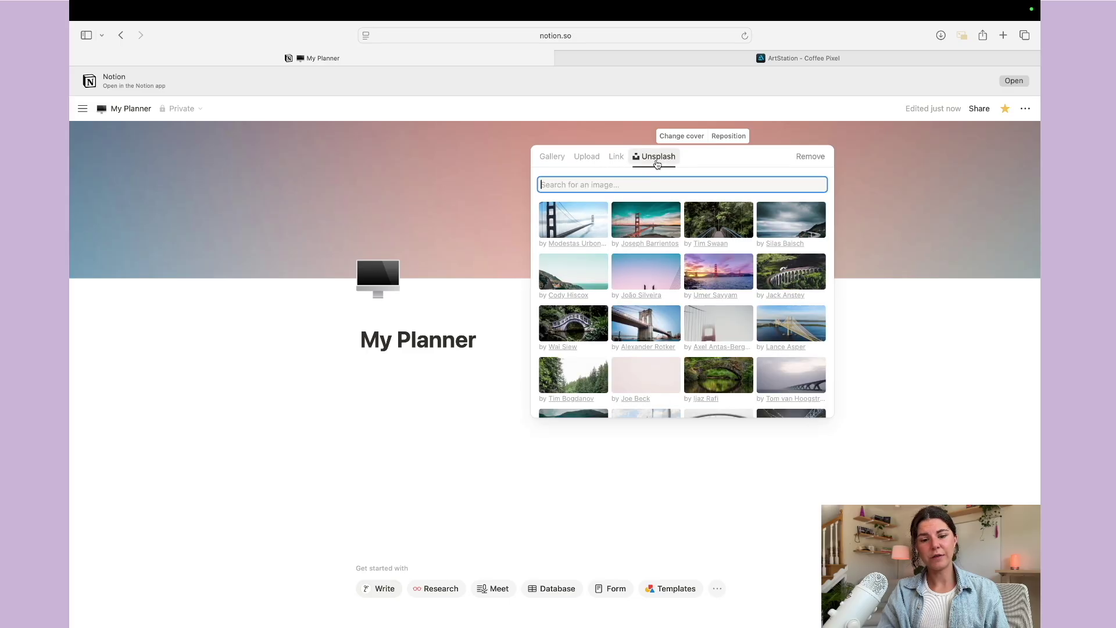
pyautogui.scroll(-6, 673, 262)
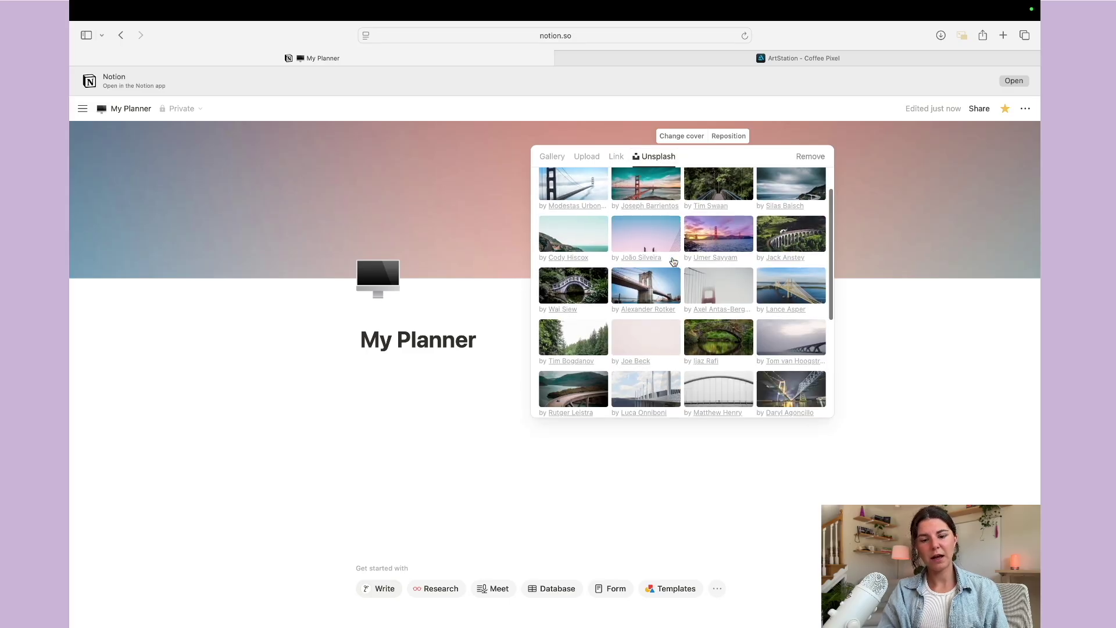
pyautogui.scroll(-2, 673, 262)
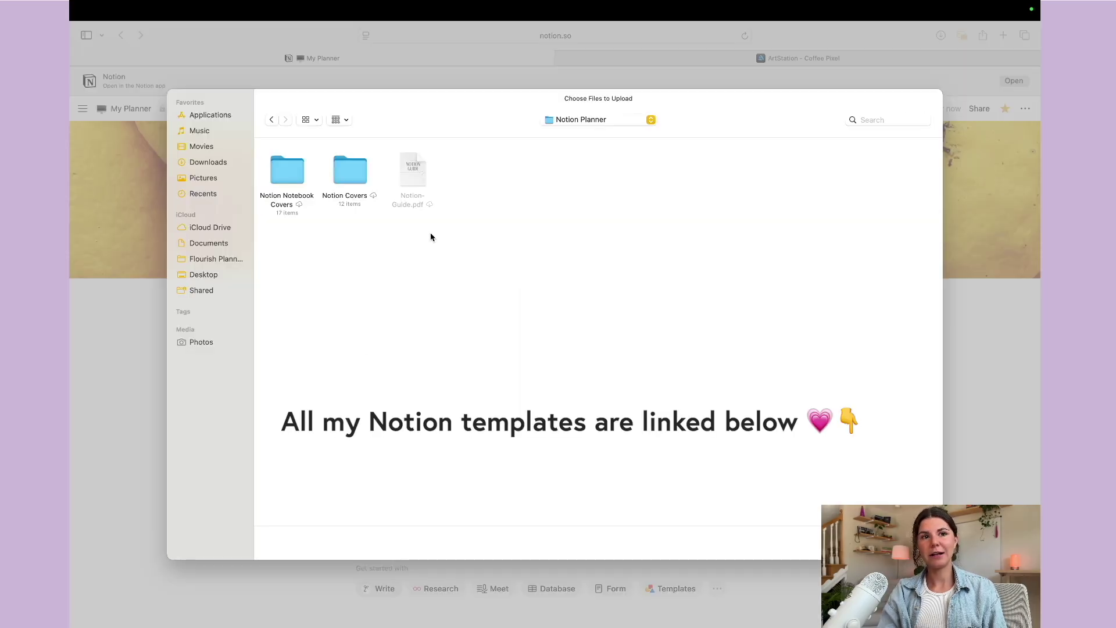
pyautogui.doubleClick(342, 200)
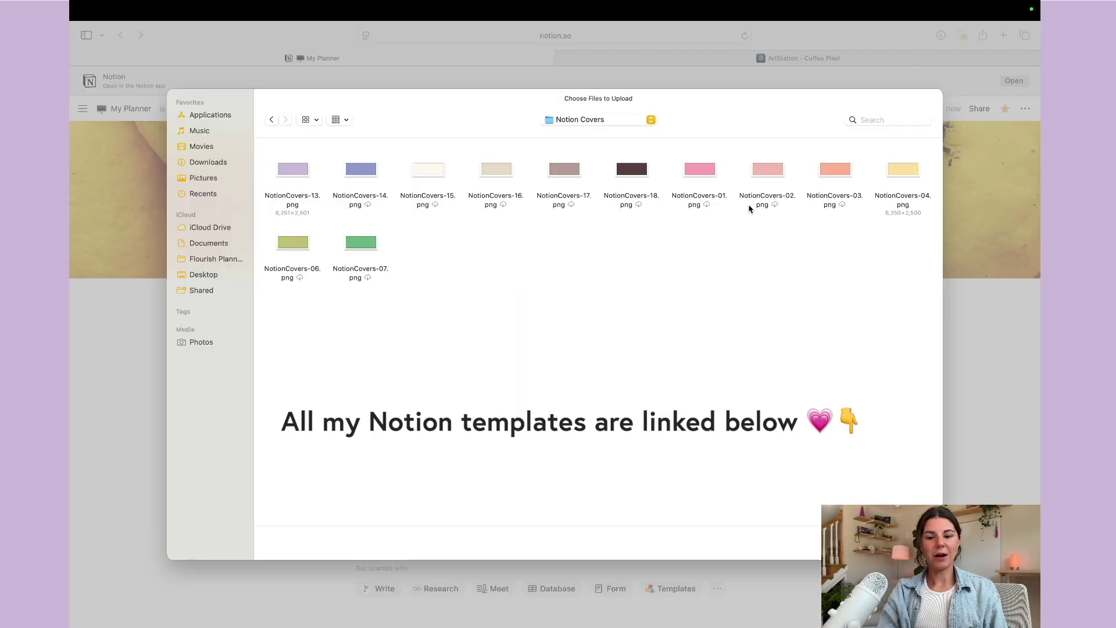
pyautogui.doubleClick(294, 170)
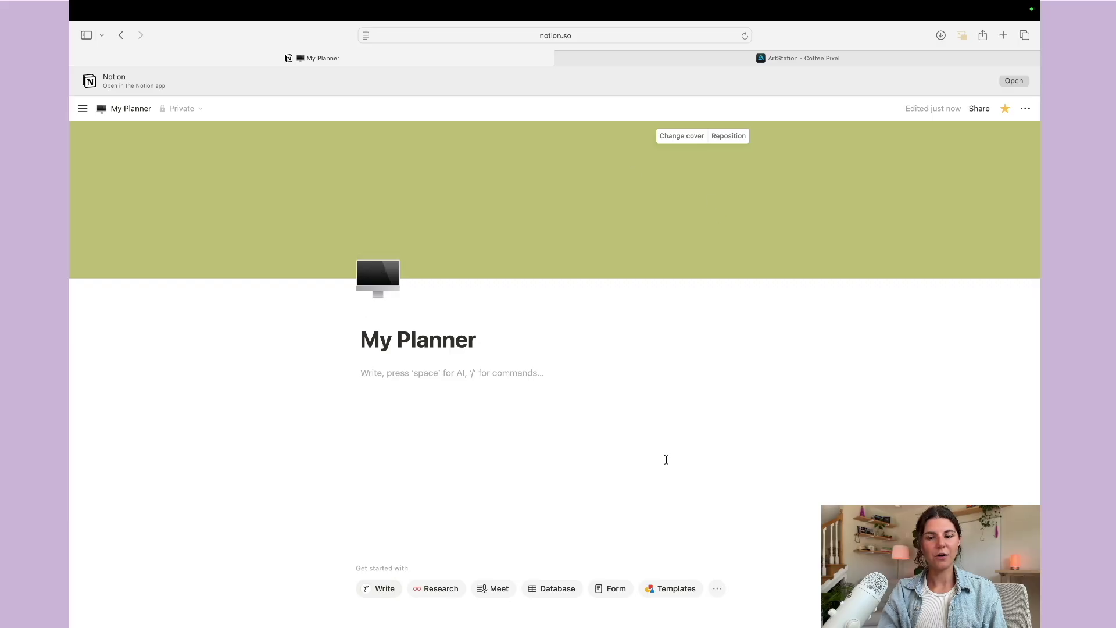
# - Turn on full-width layout, keeping the Default font after trying Mono
pyautogui.click(1026, 110)
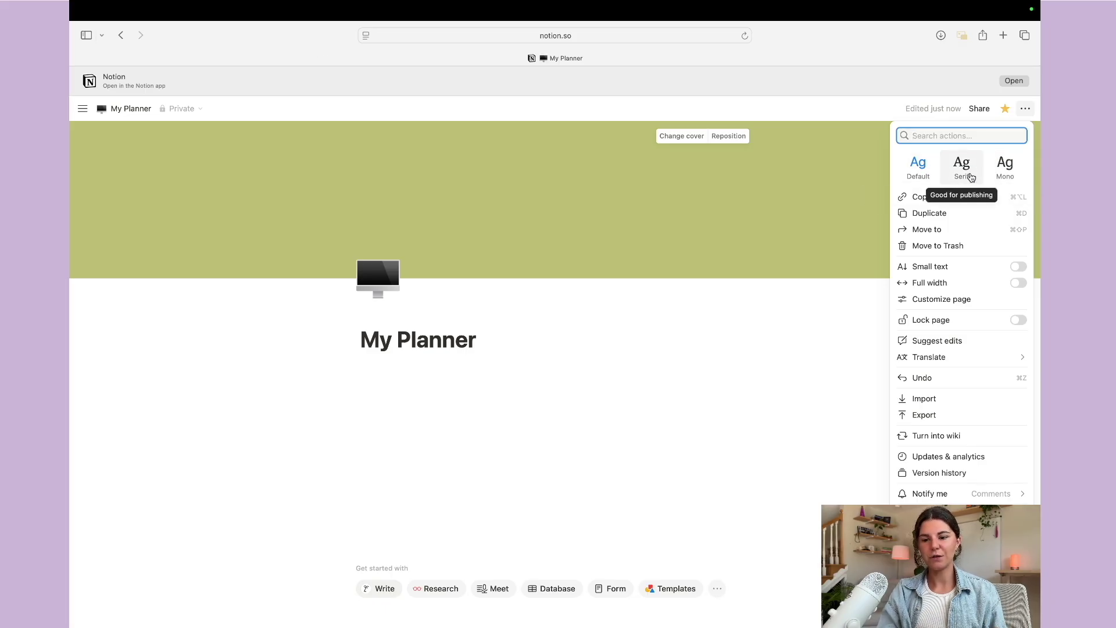
pyautogui.click(1009, 177)
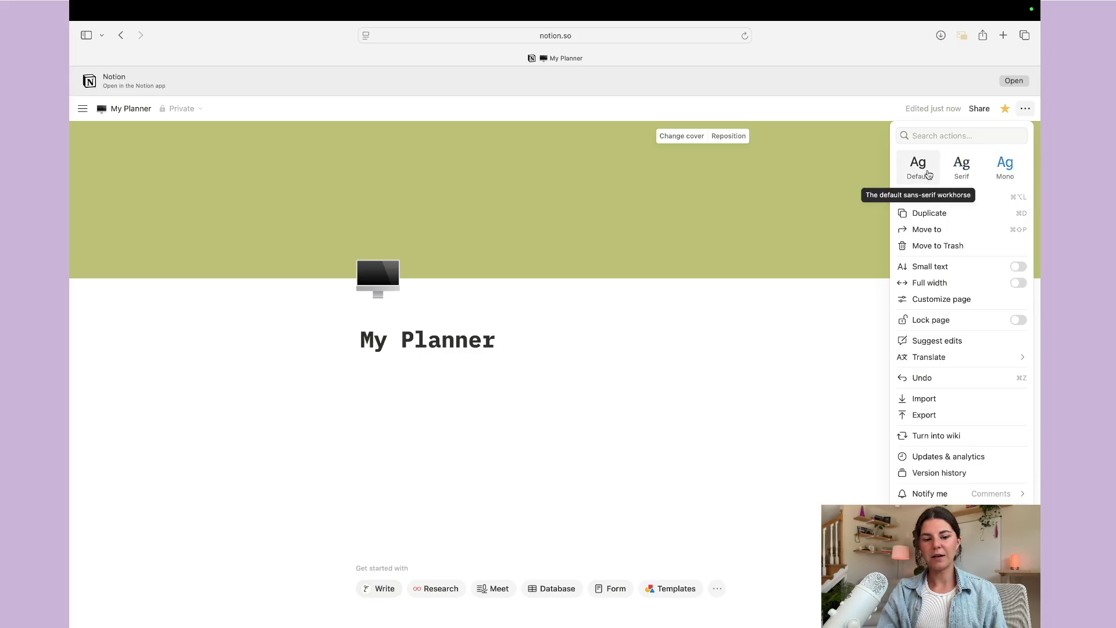
pyautogui.click(1018, 283)
pyautogui.click(252, 367)
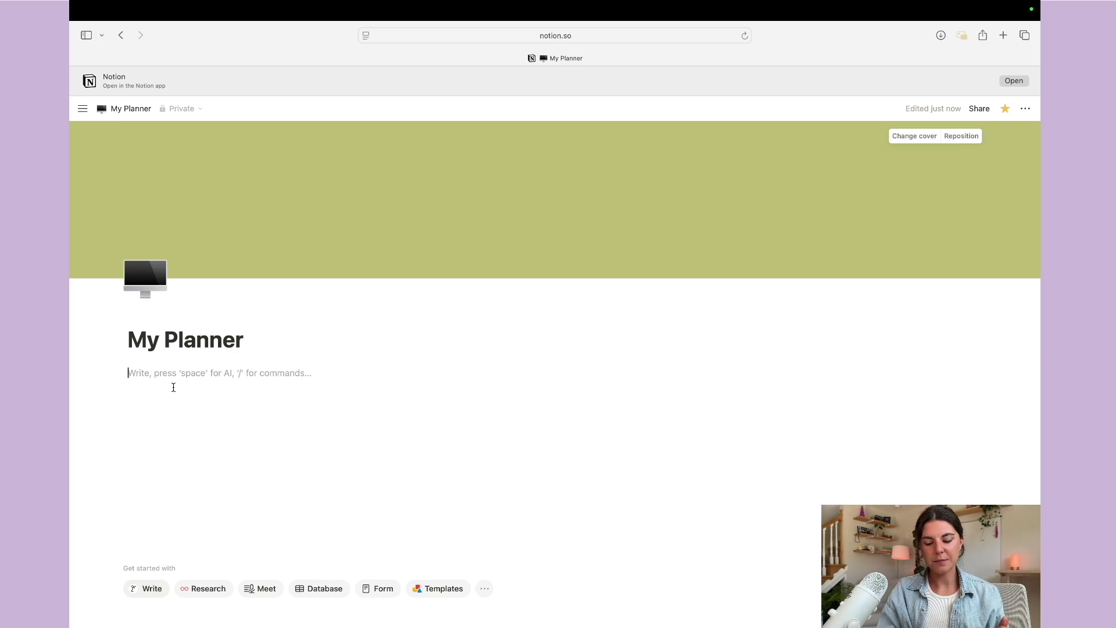
pyautogui.write('/')
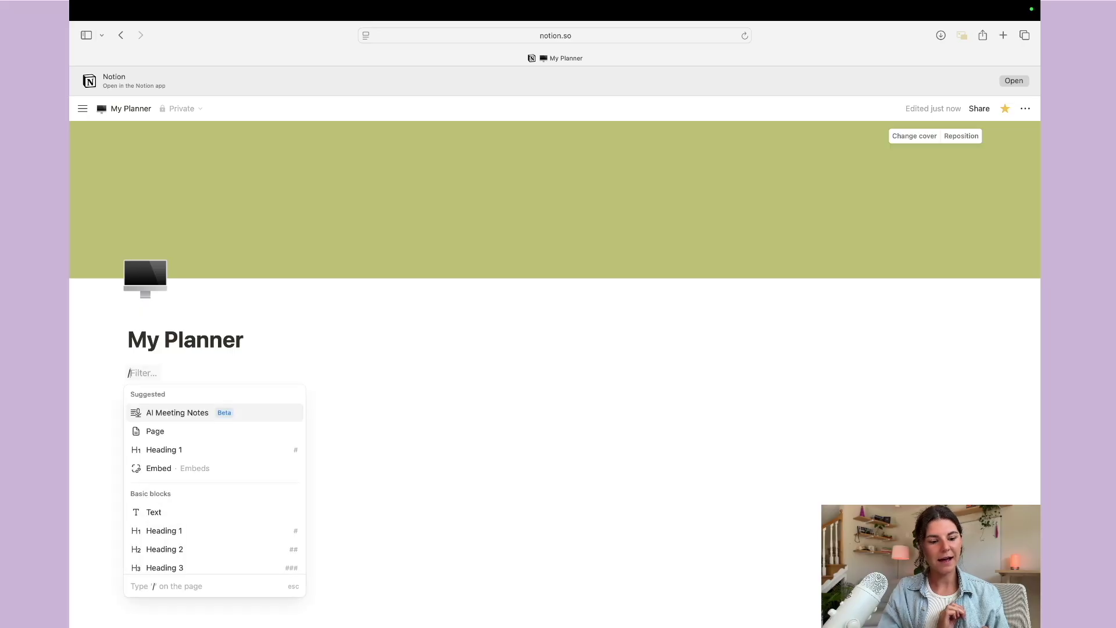
pyautogui.scroll(-4, 166, 470)
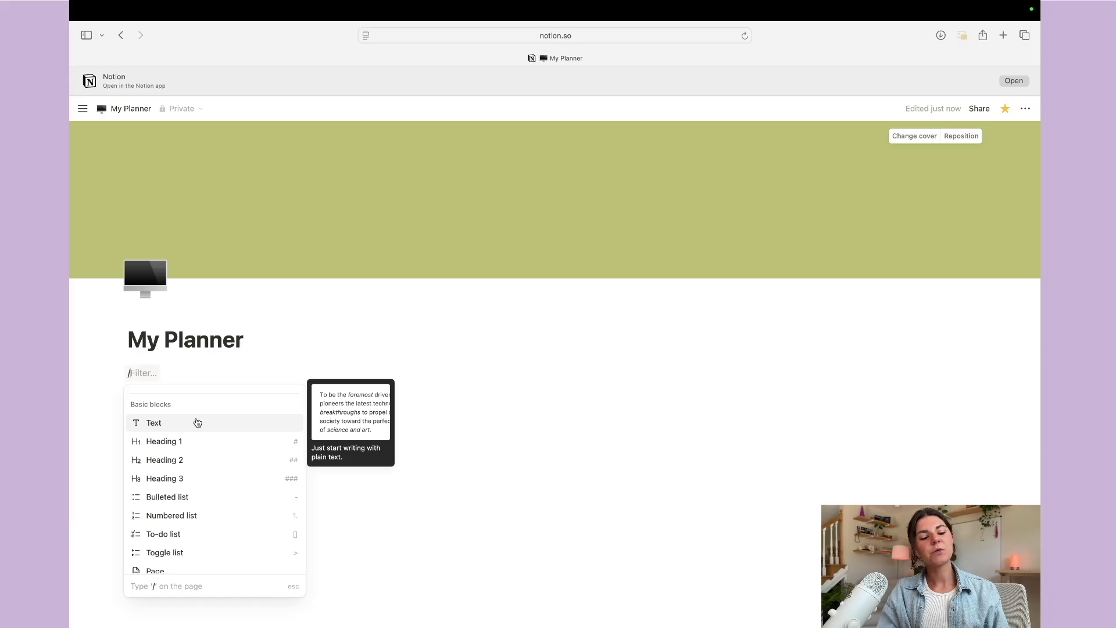
pyautogui.scroll(-1, 197, 423)
pyautogui.scroll(-5, 197, 423)
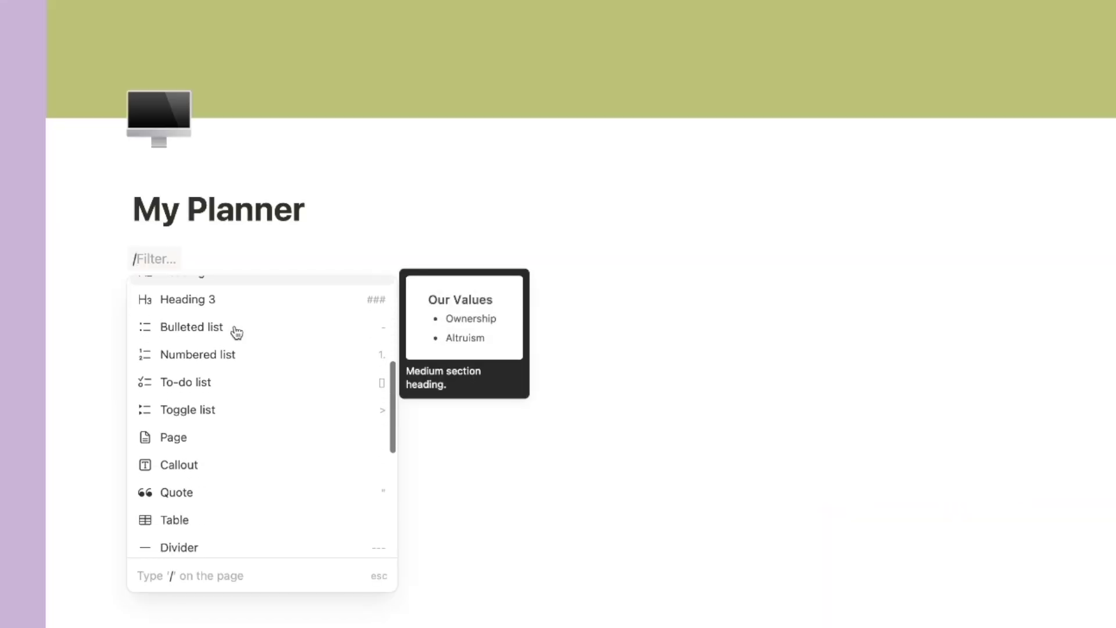
pyautogui.scroll(-10, 236, 333)
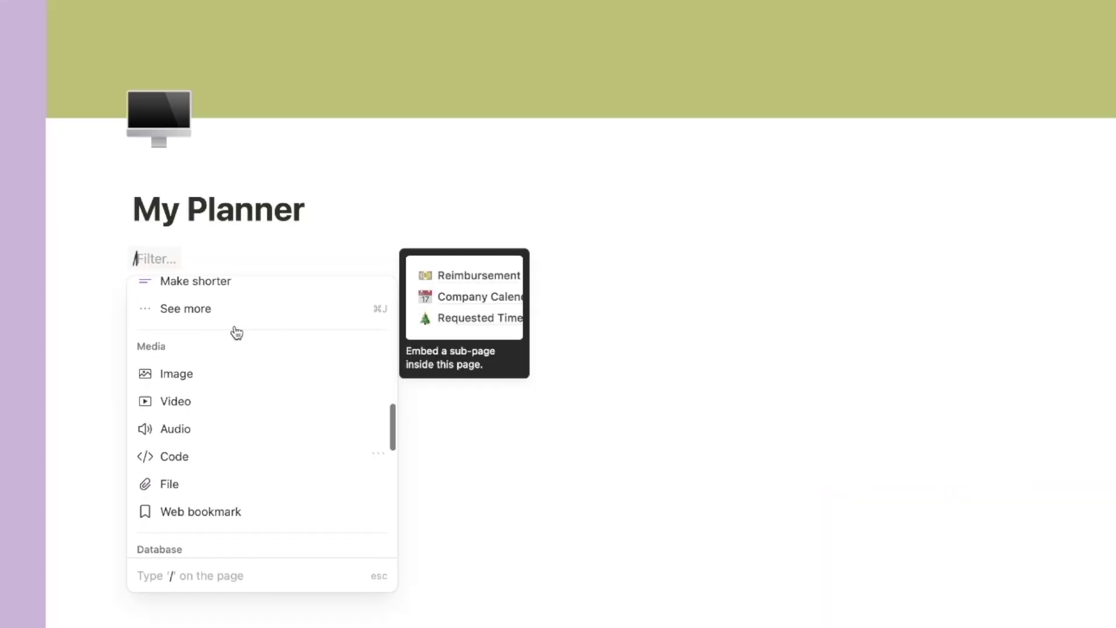
pyautogui.scroll(5, 236, 333)
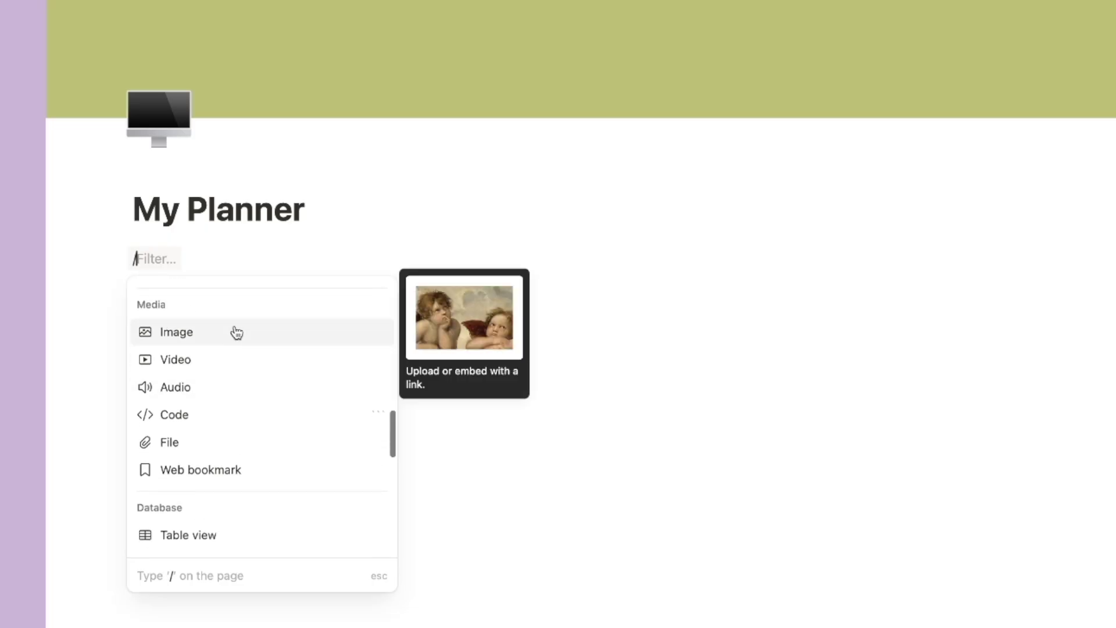
pyautogui.scroll(-6, 237, 332)
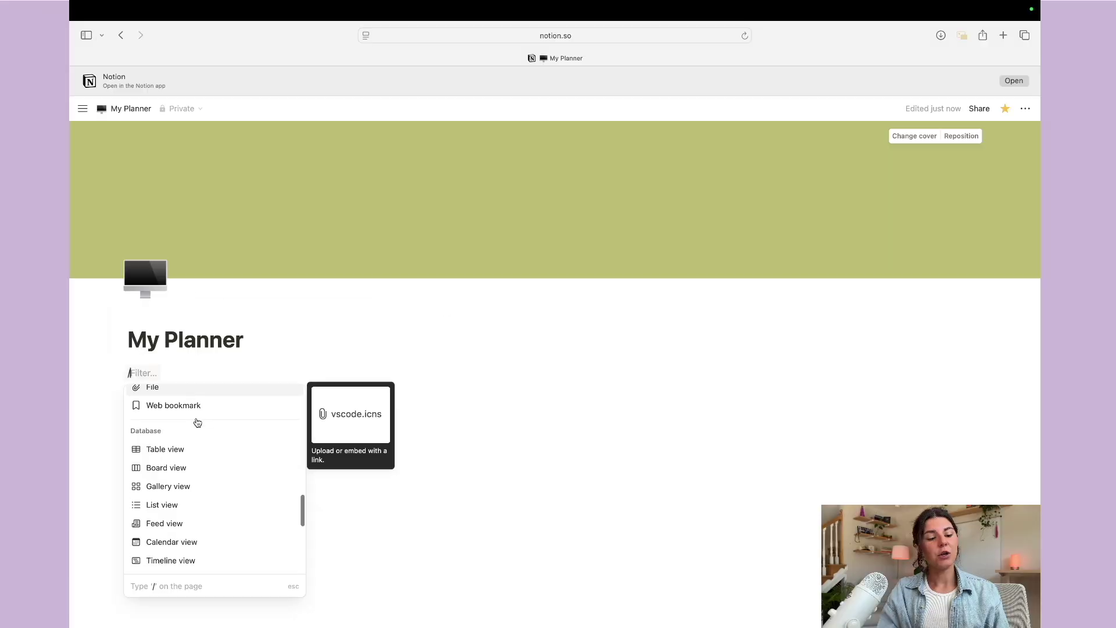
pyautogui.scroll(-1, 189, 518)
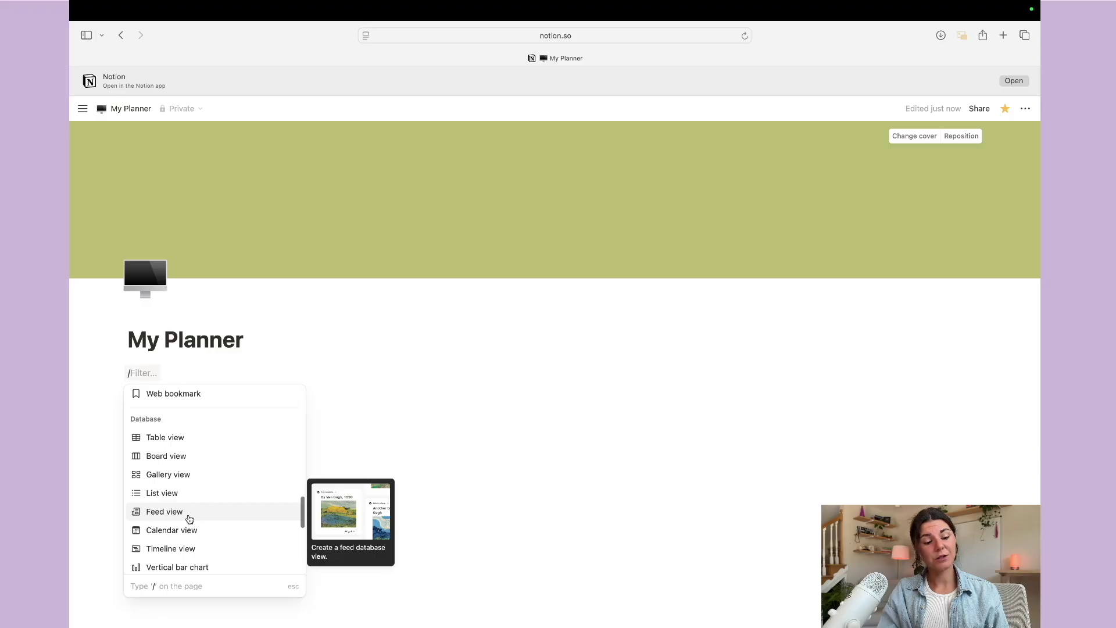
pyautogui.scroll(-10, 187, 519)
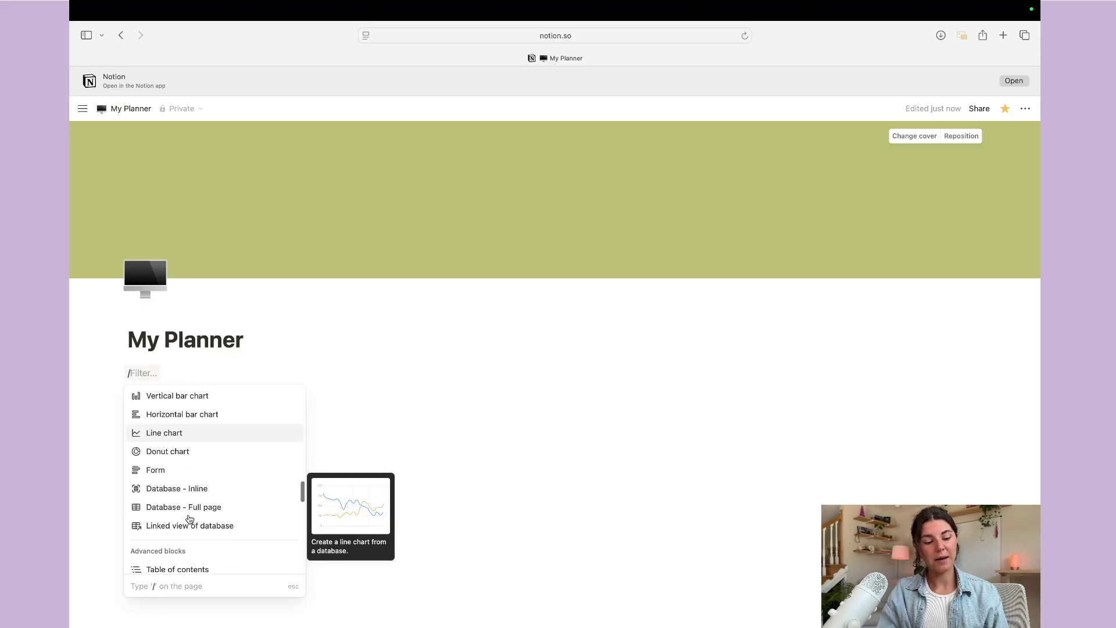
pyautogui.scroll(-5, 221, 506)
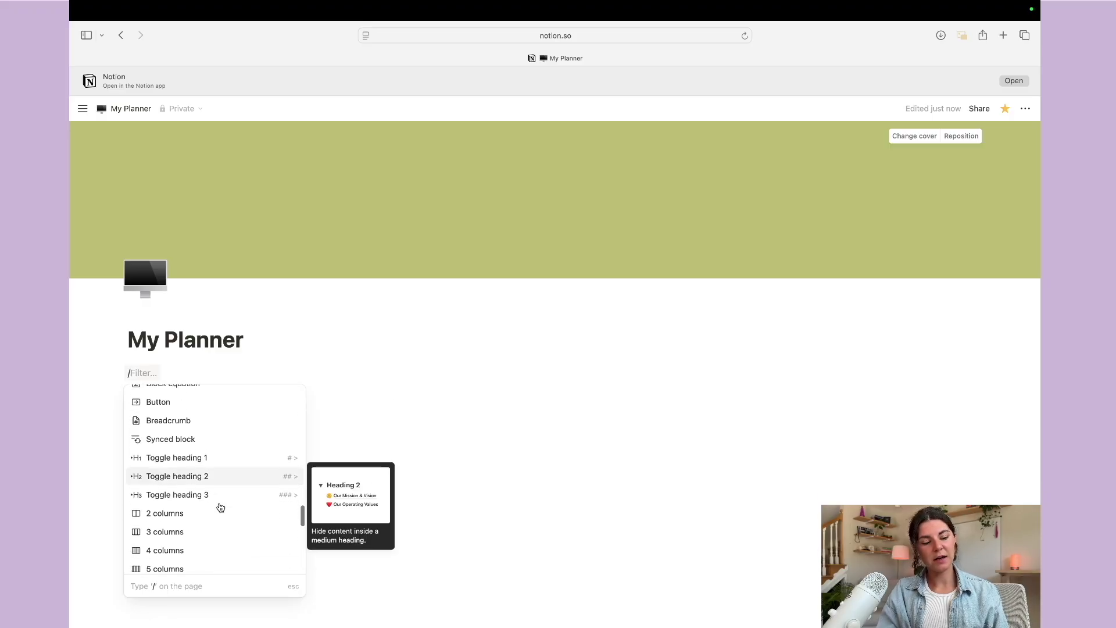
pyautogui.scroll(-4, 220, 507)
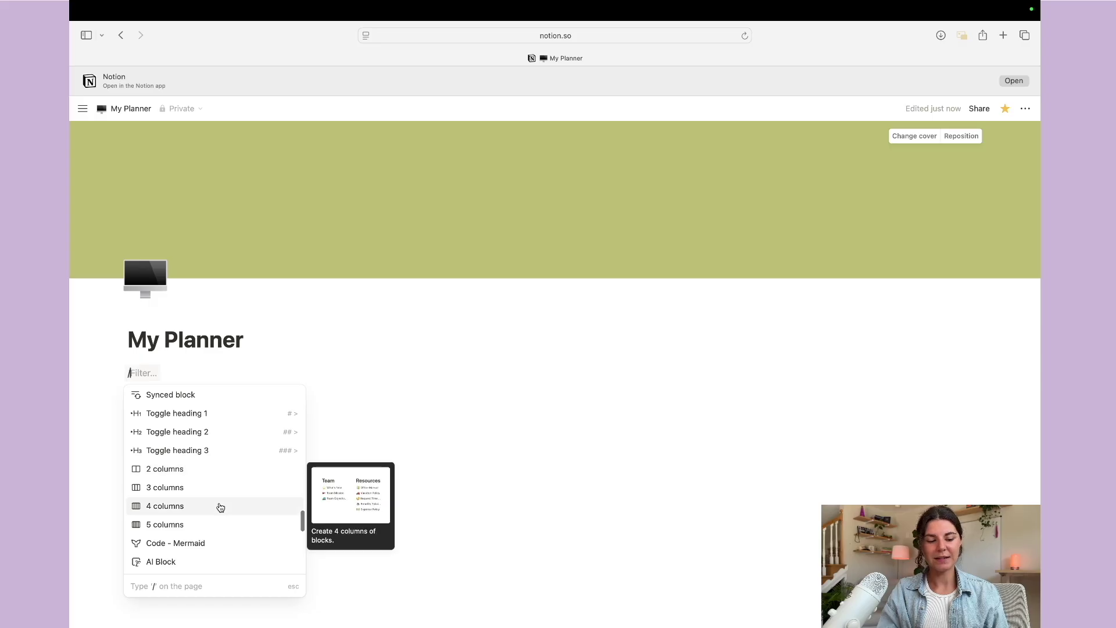
pyautogui.scroll(-10, 220, 507)
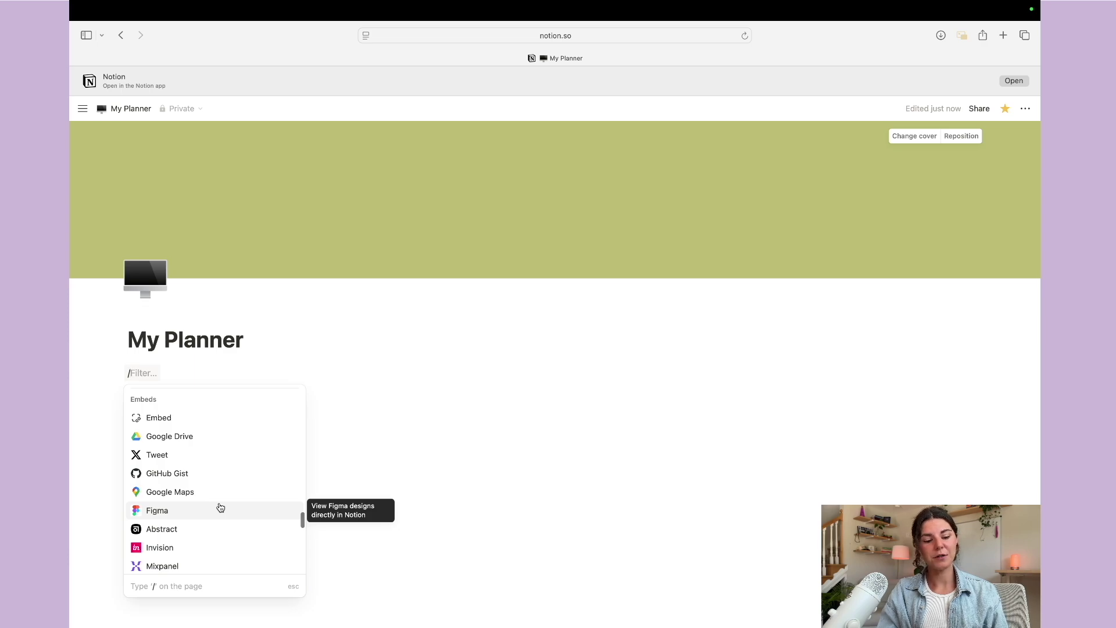
pyautogui.press('BackSpace')
# - Turn the 'to do list' text into a Heading 1
pyautogui.write('t')
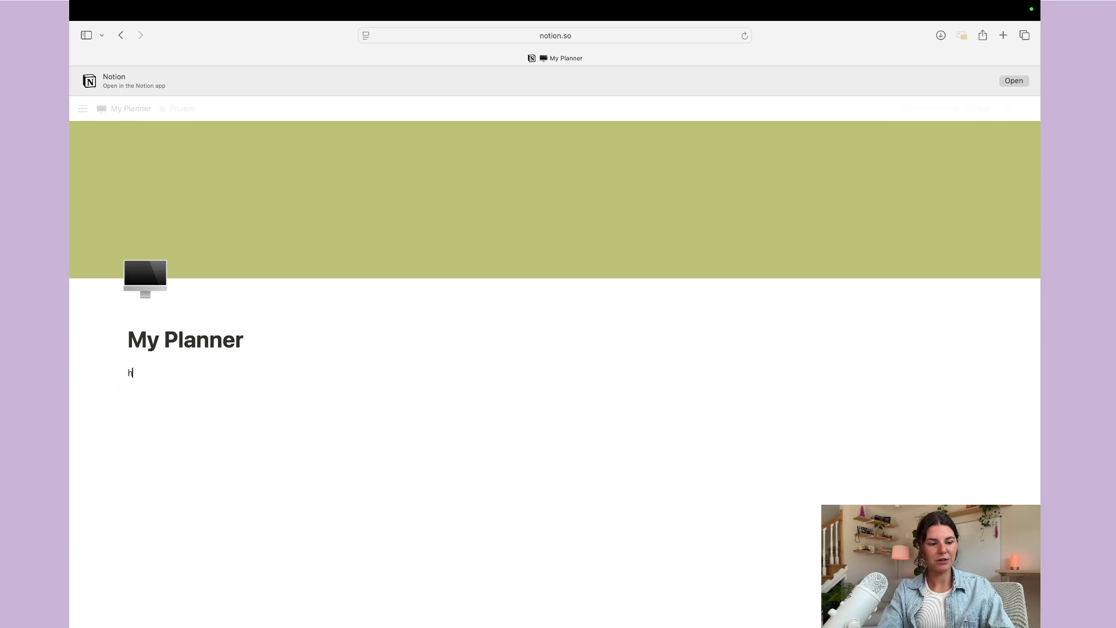
pyautogui.press('BackSpace')
pyautogui.write('to do list')
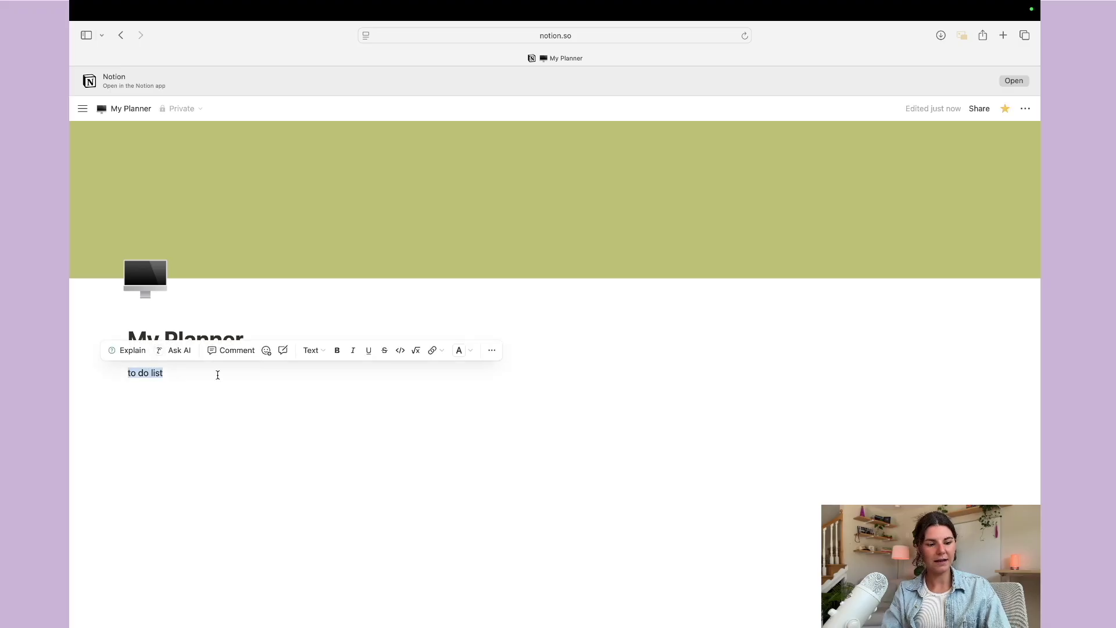
pyautogui.click(313, 351)
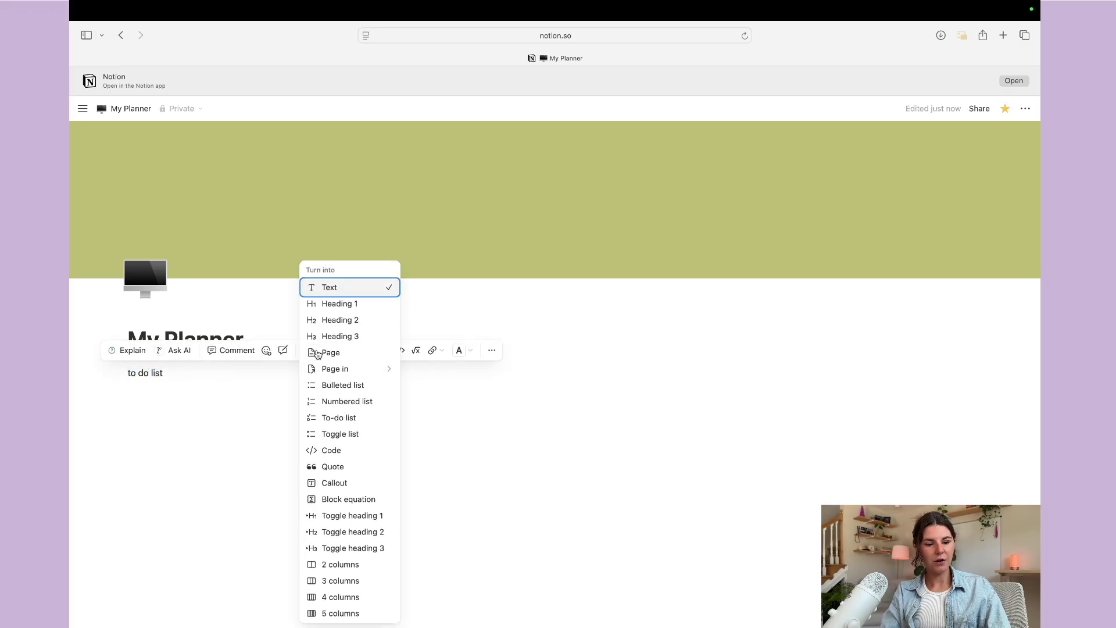
pyautogui.click(333, 304)
# - Add a Heading 3 block reading 'Small' with an empty block below
pyautogui.click(207, 388)
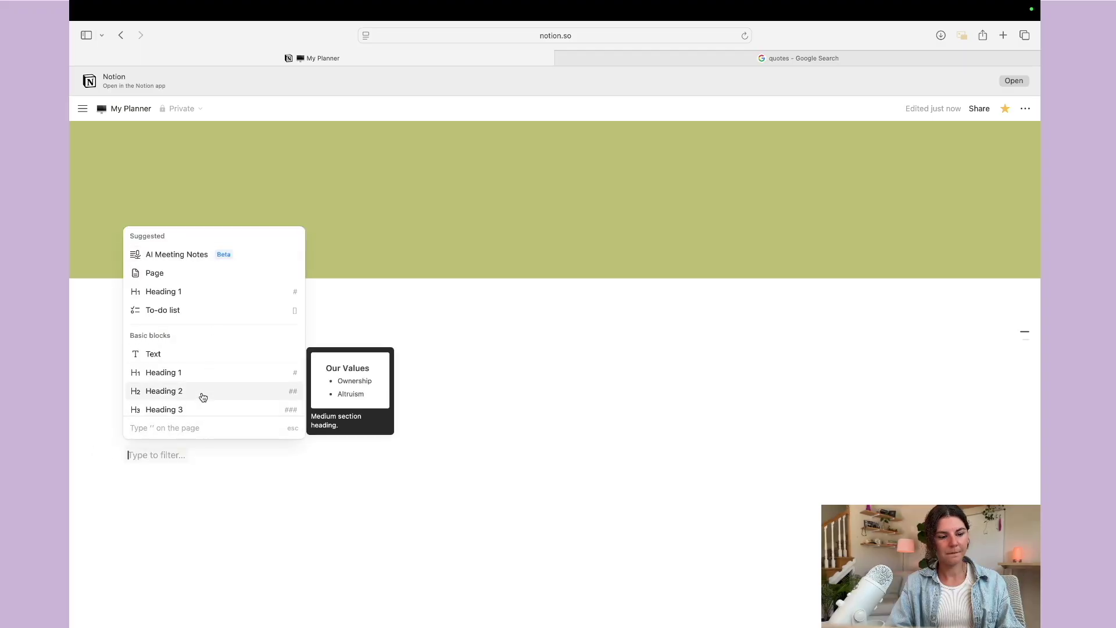
pyautogui.click(203, 409)
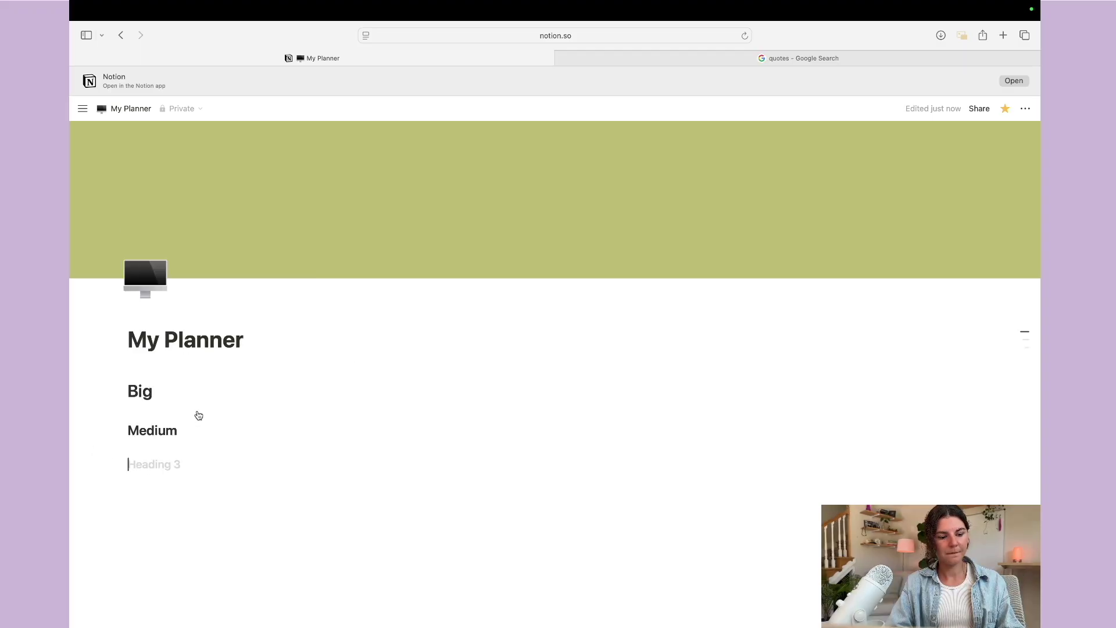
pyautogui.write('Small')
pyautogui.press('Return')
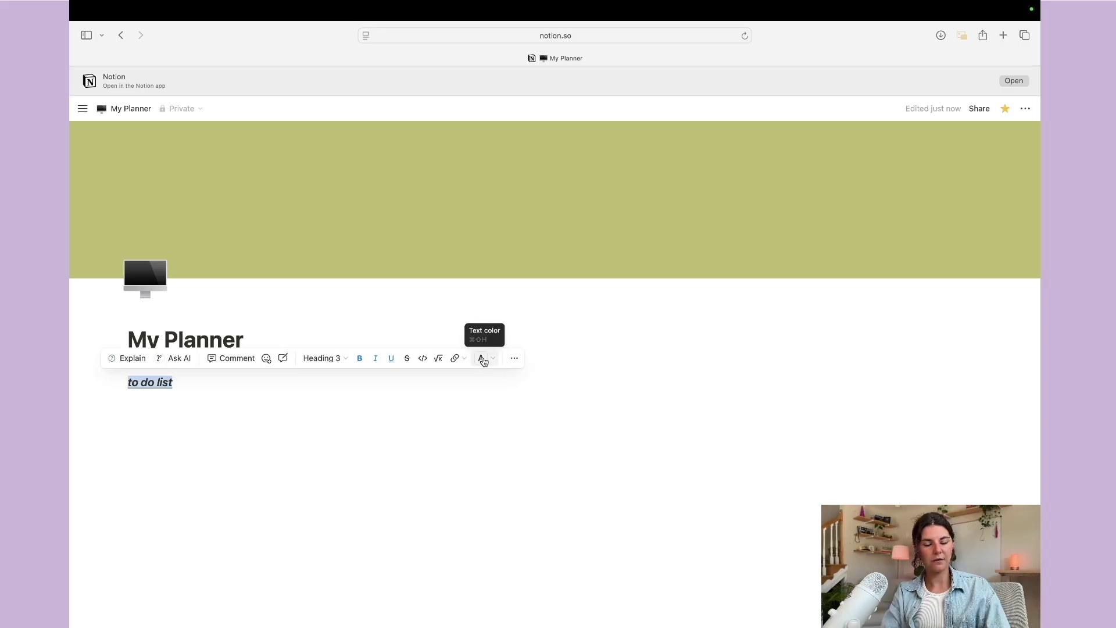
# - Colour the To Do List heading text purple
pyautogui.click(481, 358)
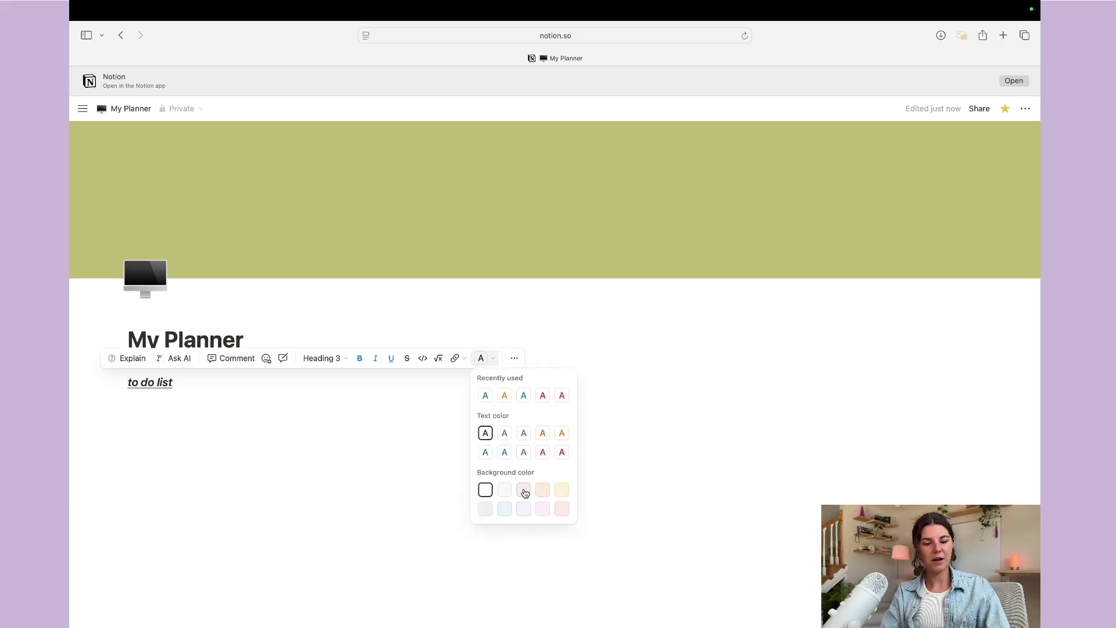
pyautogui.click(530, 452)
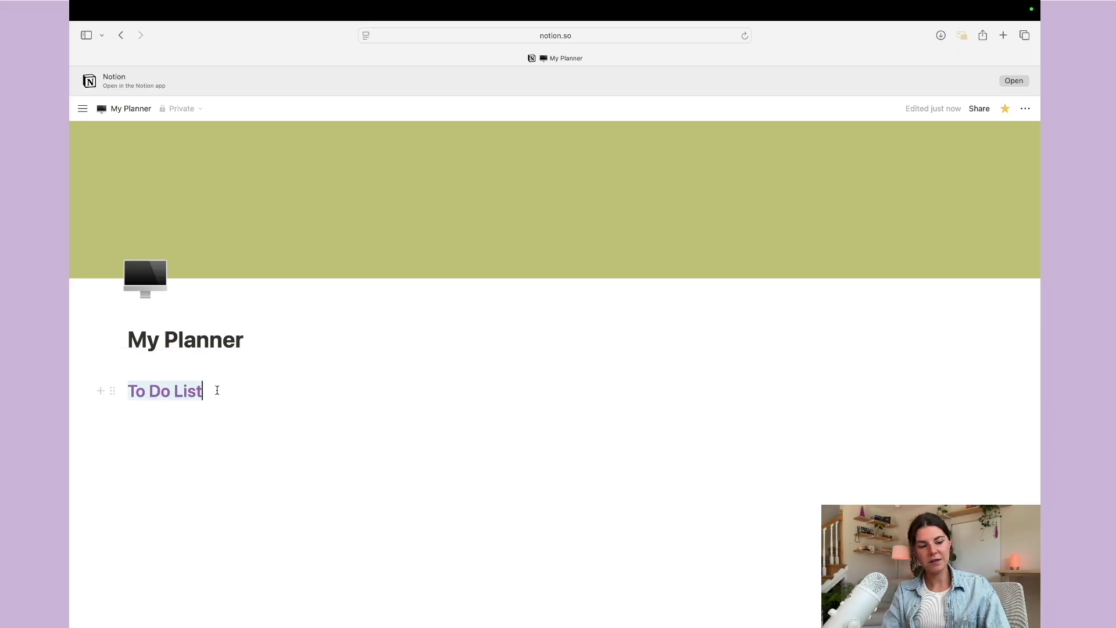
pyautogui.moveTo(217, 390); pyautogui.dragTo(102, 391)
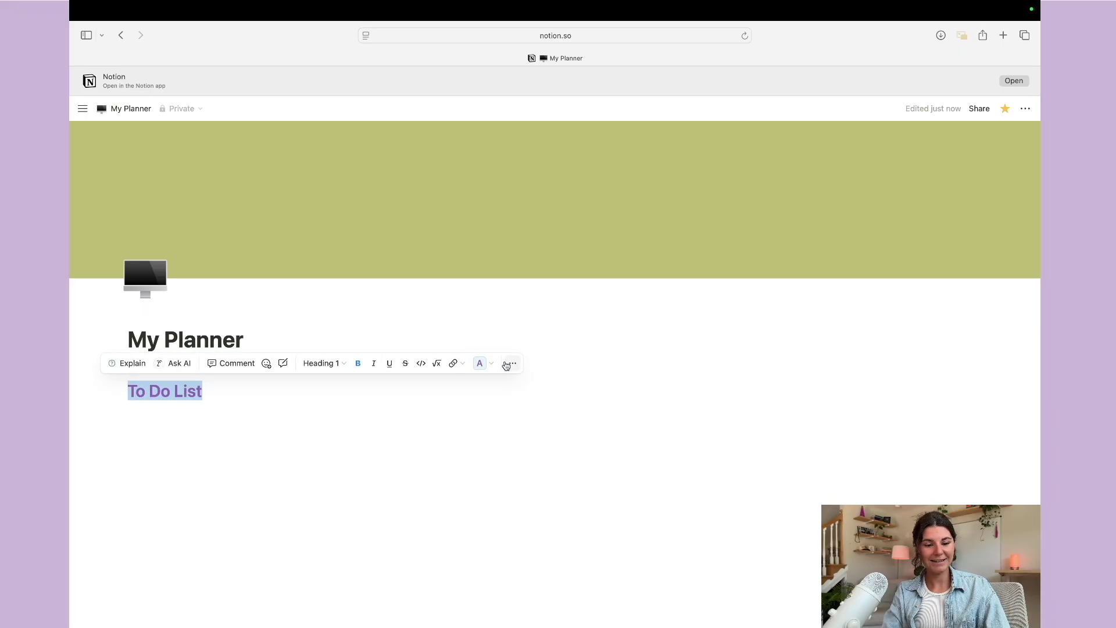
# - Append ':' to the heading and start a new block with '/'
pyautogui.press('Right')
pyautogui.write(':')
pyautogui.press('Return')
pyautogui.write('/')
pyautogui.scroll(-5, 229, 304)
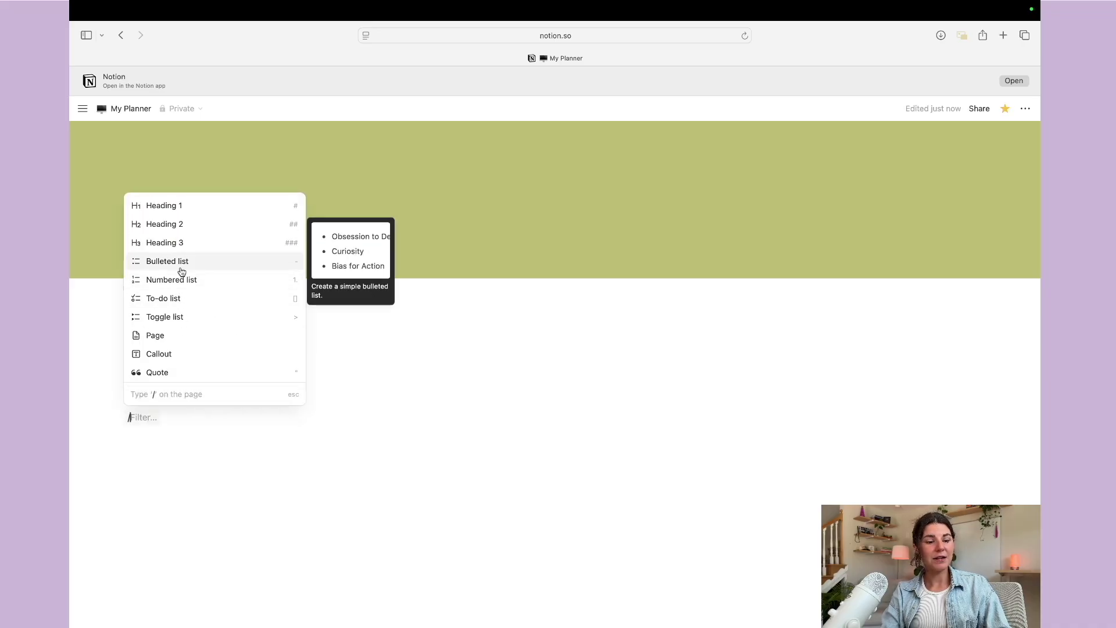
# - Insert a to-do block and duplicate it into five checkboxes
pyautogui.scroll(-1, 186, 273)
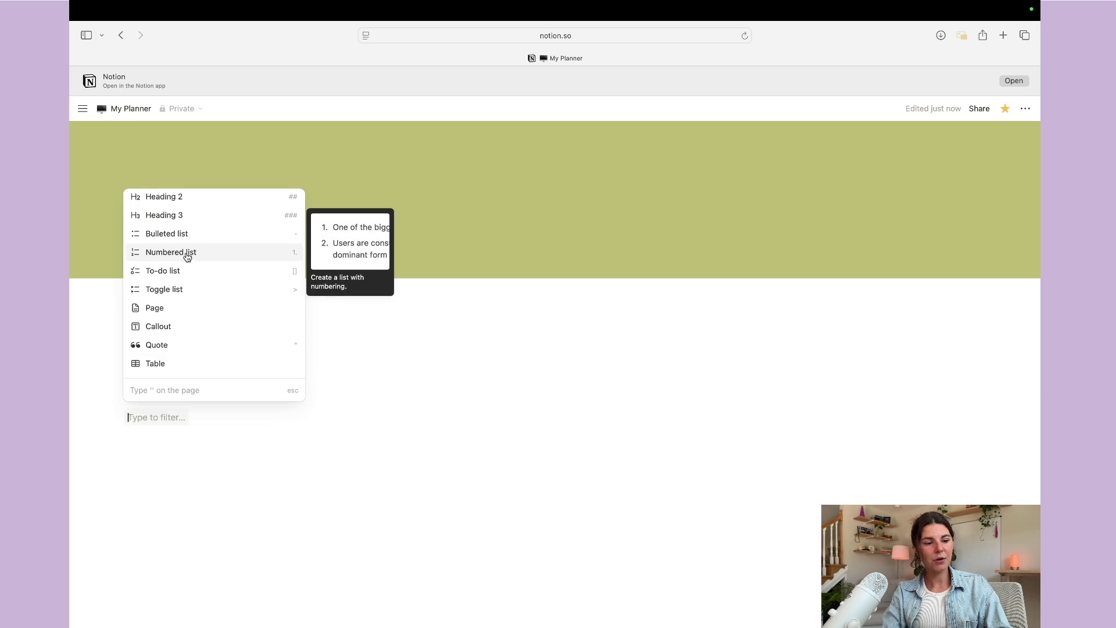
pyautogui.click(173, 271)
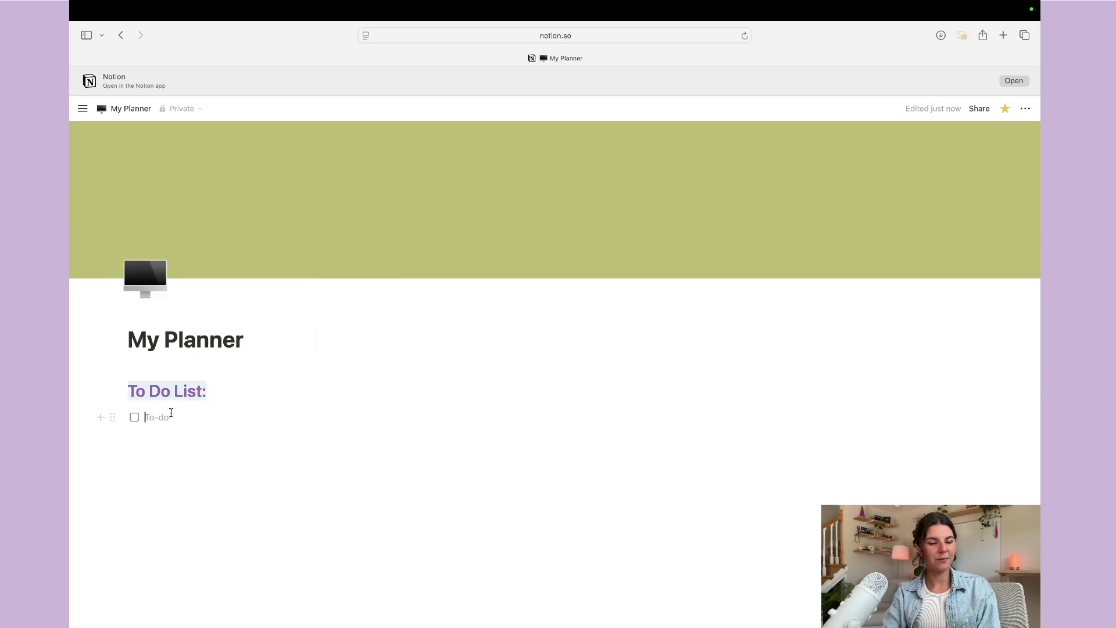
pyautogui.click(113, 418)
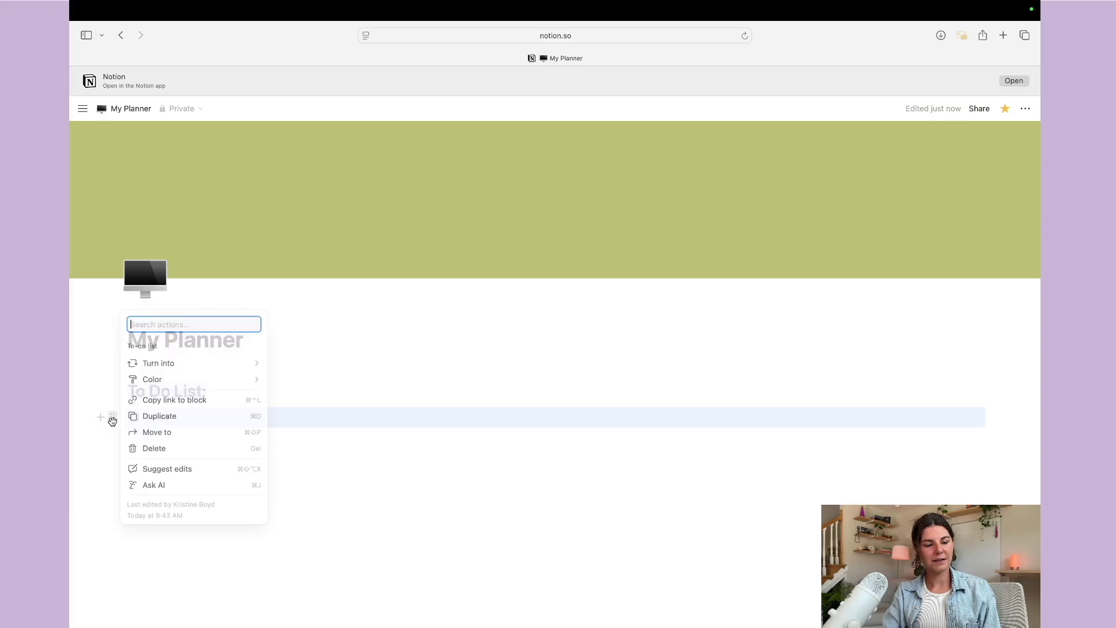
pyautogui.click(155, 416)
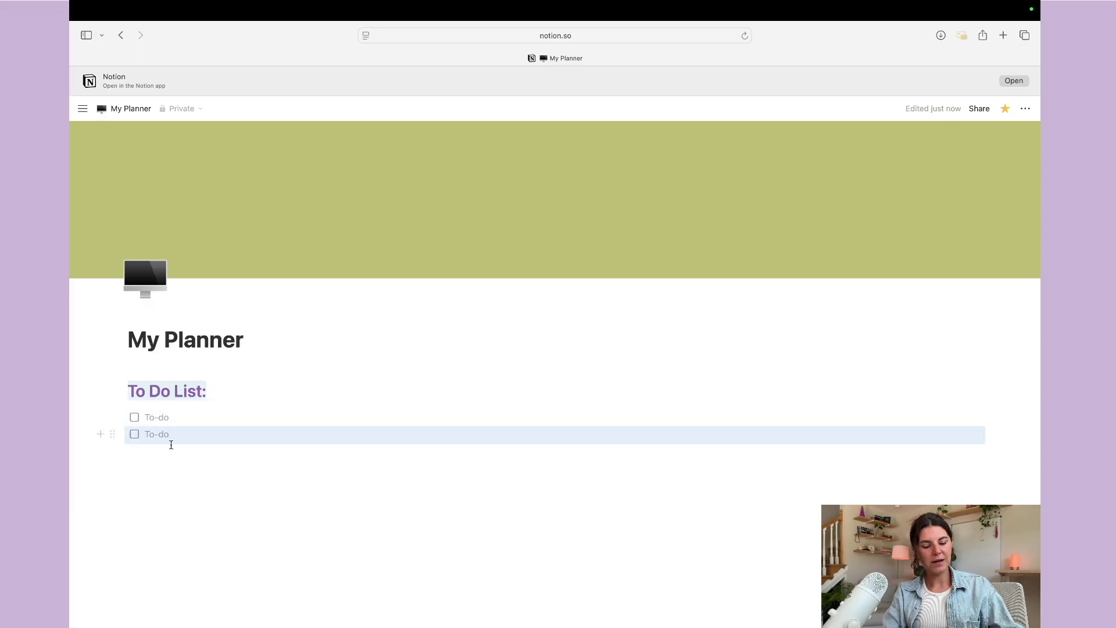
pyautogui.press('super+d')
pyautogui.press('super+d')
pyautogui.press('super+d')
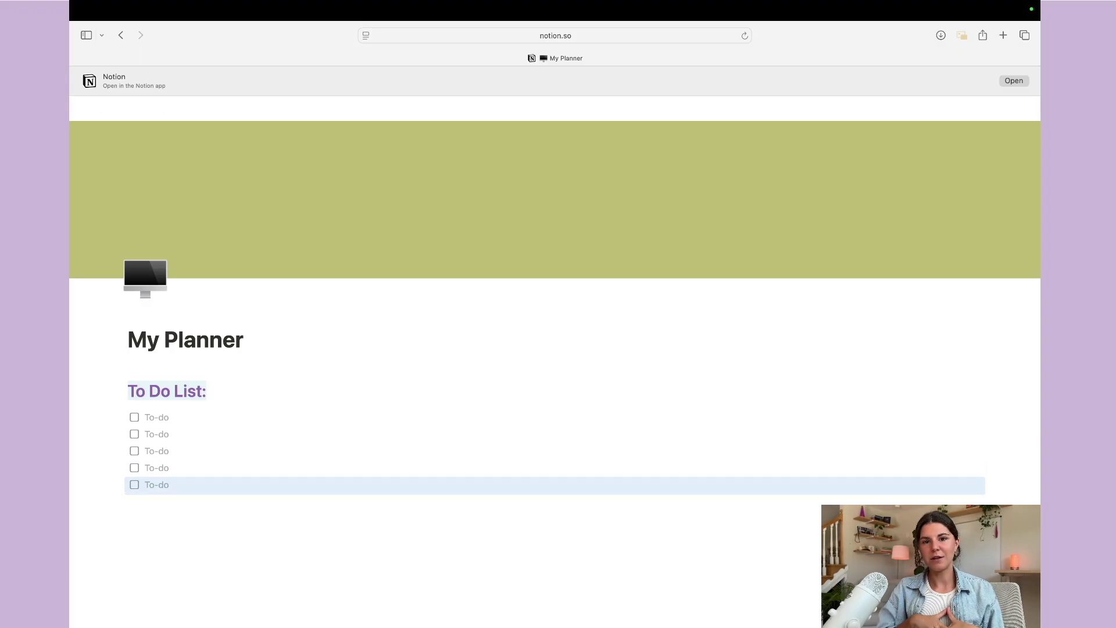
# - Add a '---' divider line directly under the To Do List: heading
pyautogui.scroll(-2, 225, 349)
pyautogui.click(225, 338)
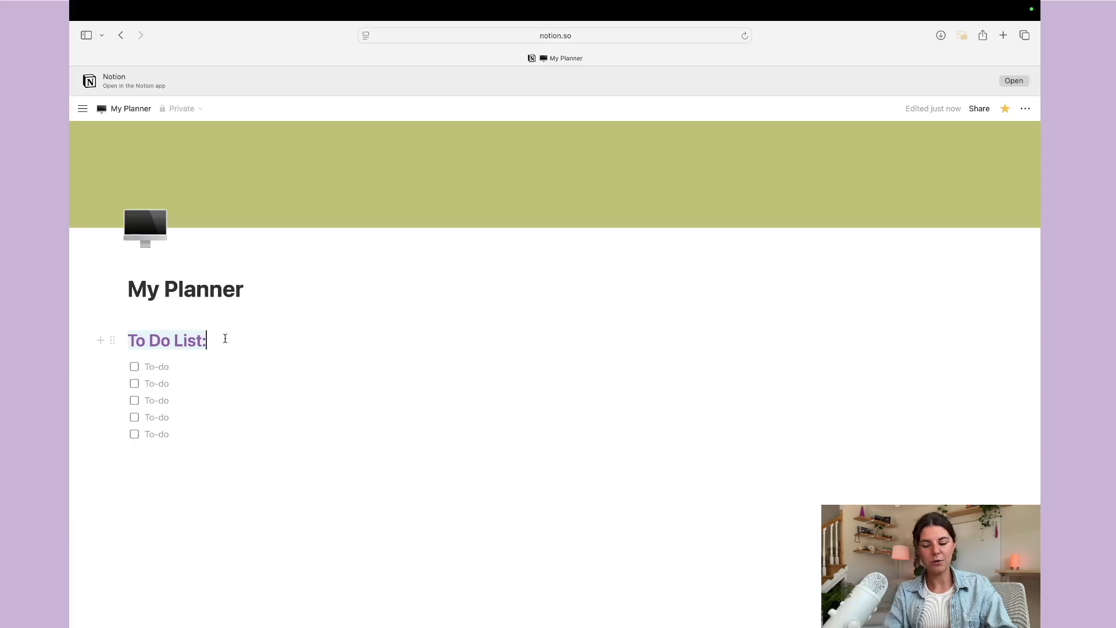
pyautogui.press('Return')
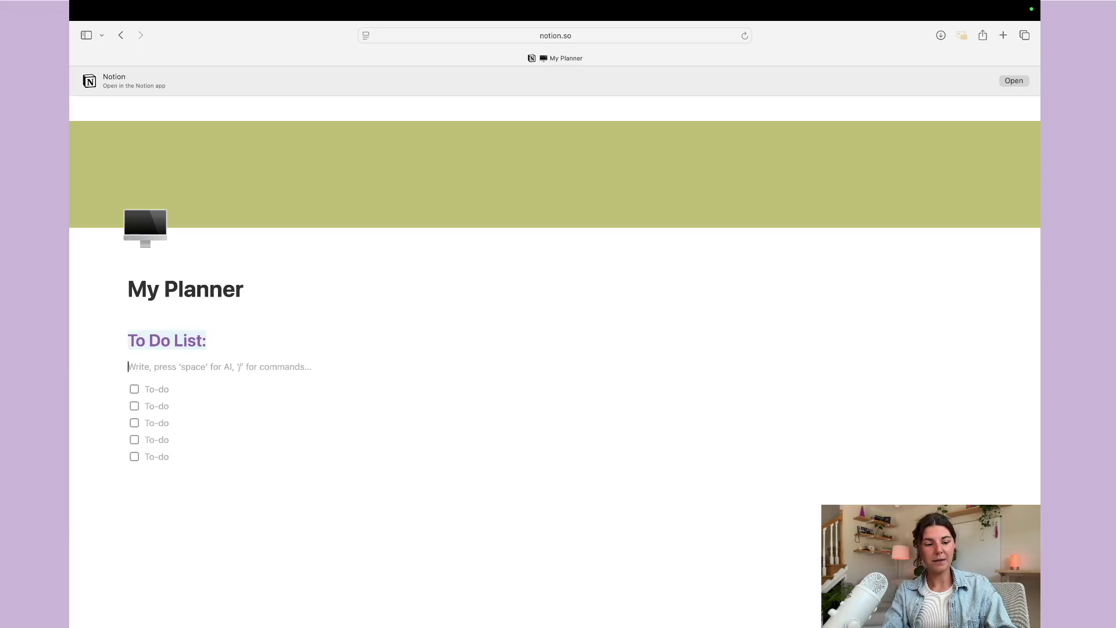
pyautogui.write('---')
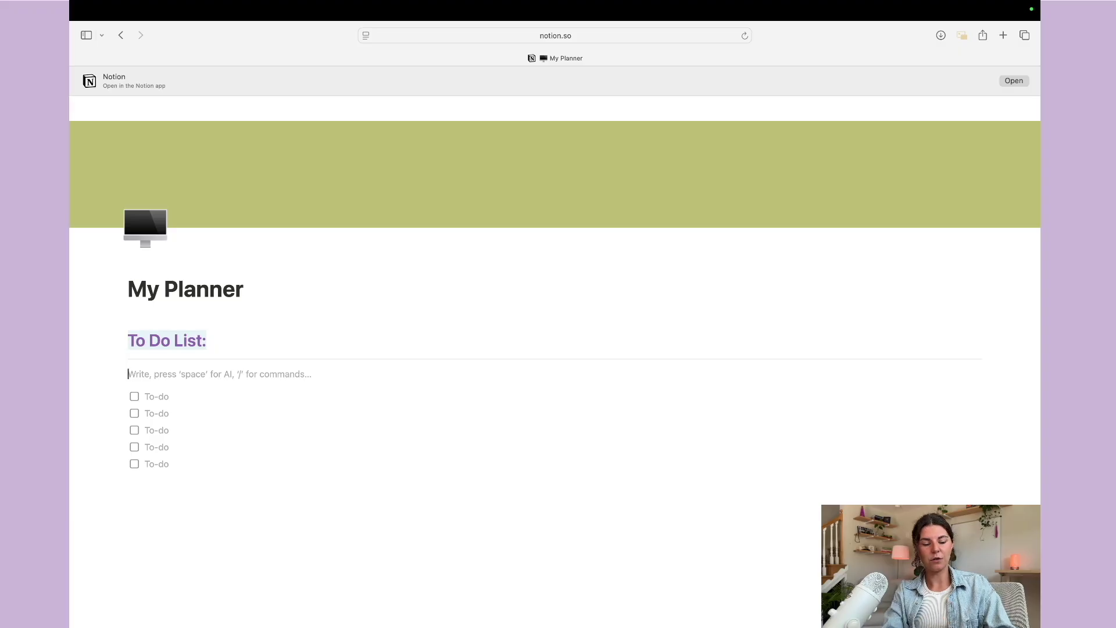
pyautogui.press('BackSpace')
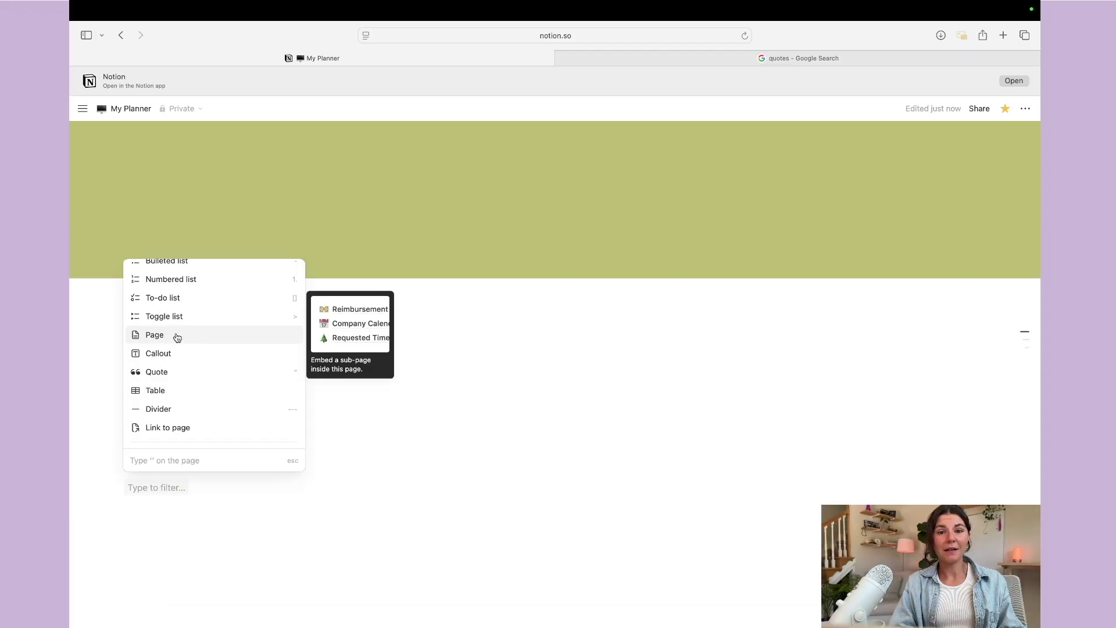
# - Create a sub-page named 'Journal' inside My Planner and return to My Planner
pyautogui.click(177, 336)
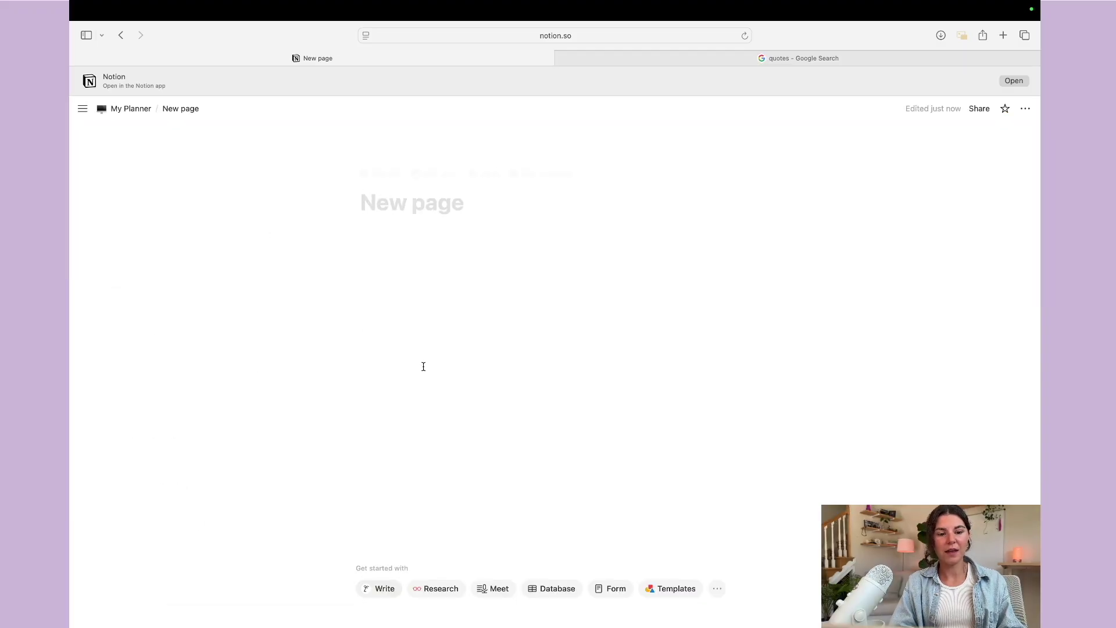
pyautogui.click(127, 110)
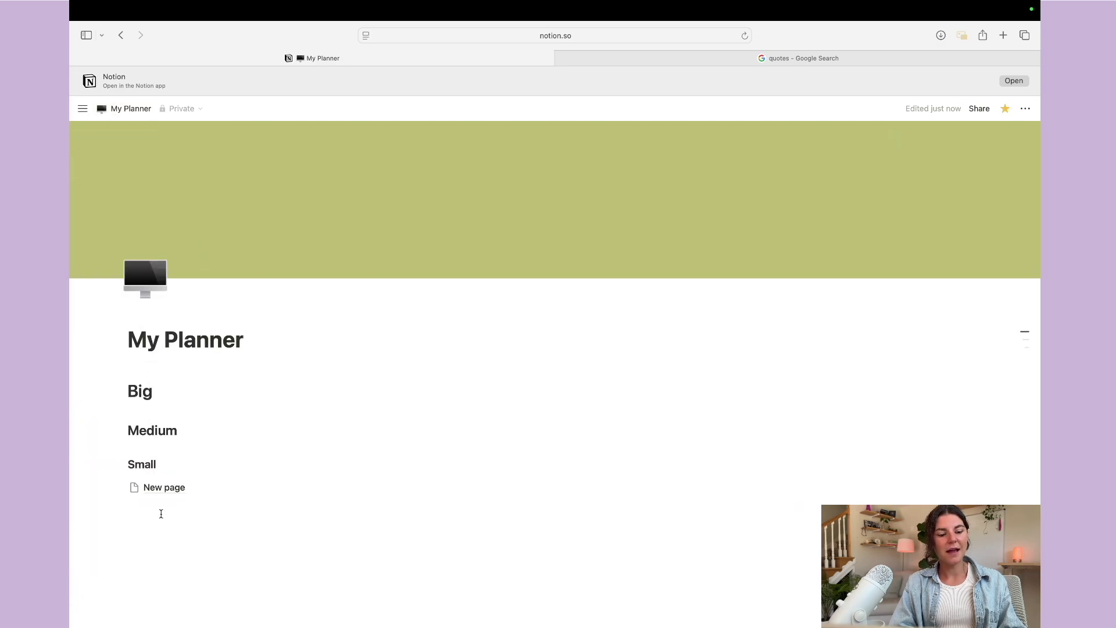
pyautogui.click(164, 487)
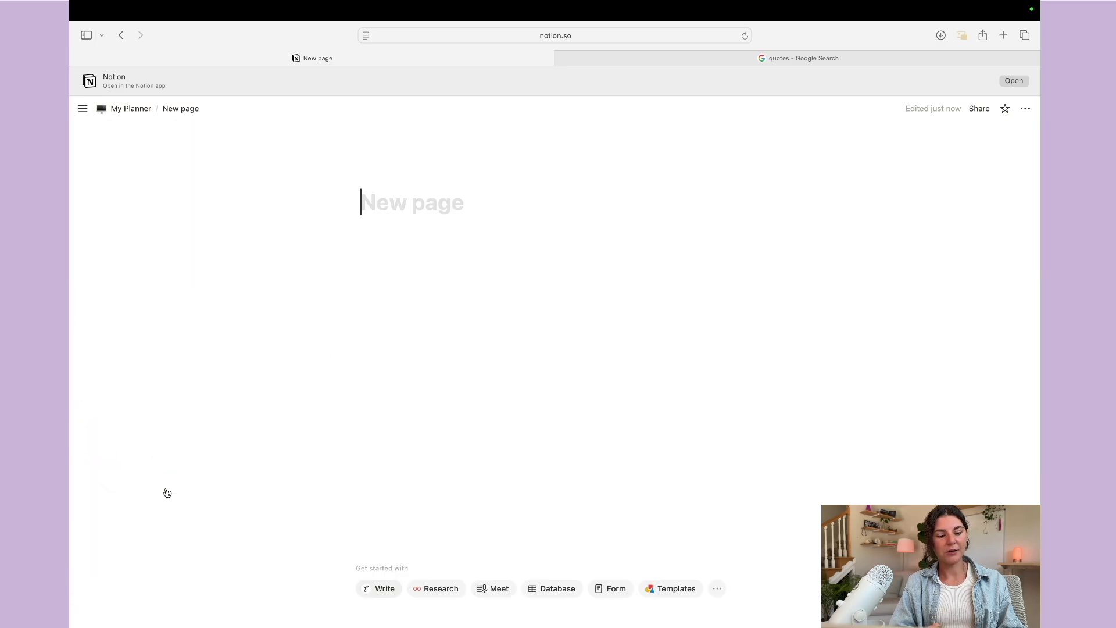
pyautogui.write('Journal')
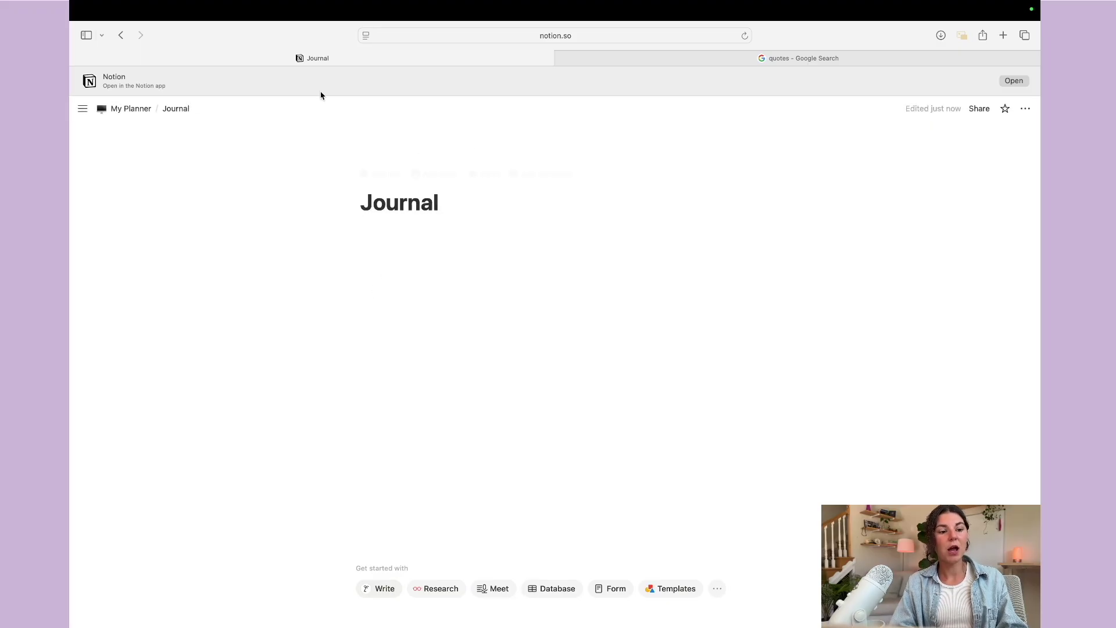
pyautogui.click(131, 108)
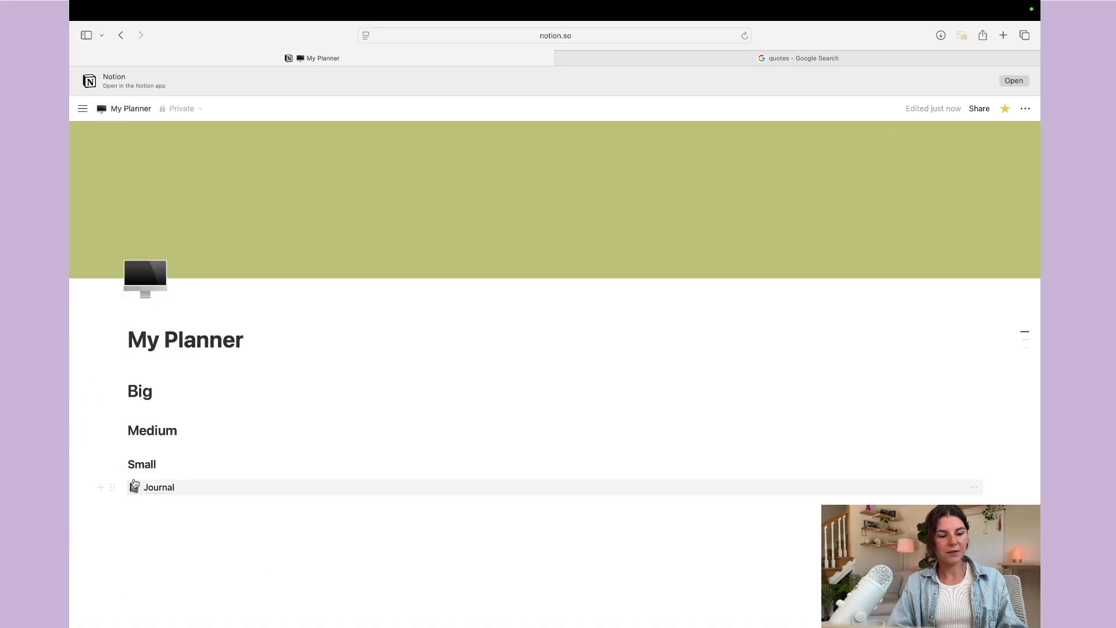
# - Insert a callout below Journal with a star icon and a blue background
pyautogui.moveTo(112, 487)
pyautogui.mouseDown()
pyautogui.moveTo(174, 371)
pyautogui.moveTo(116, 485)
pyautogui.mouseUp()
pyautogui.click(100, 487)
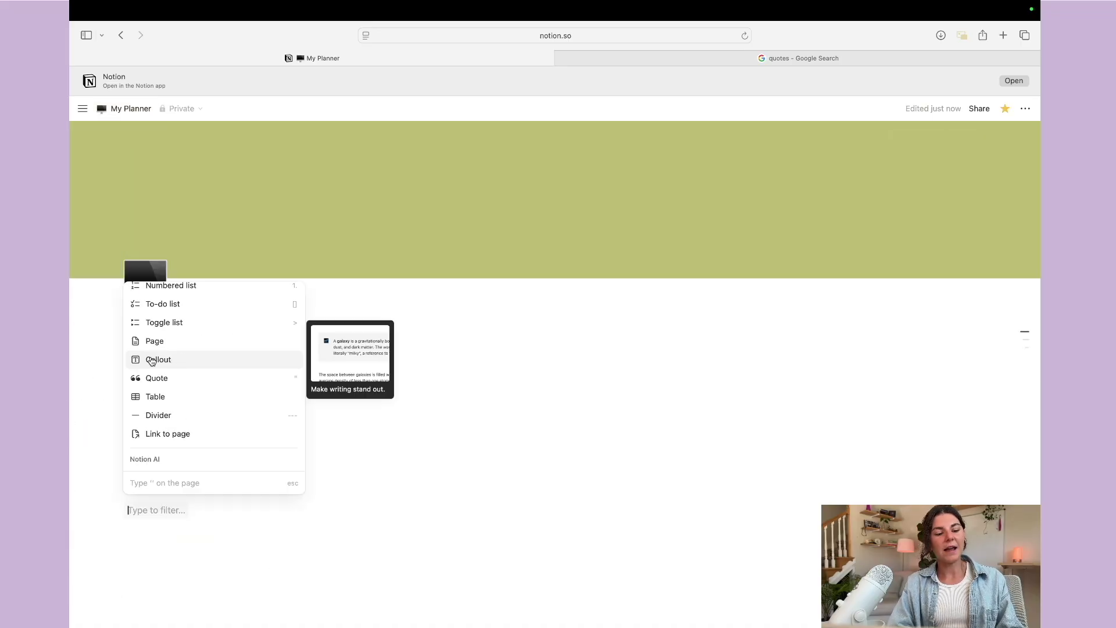
pyautogui.click(153, 360)
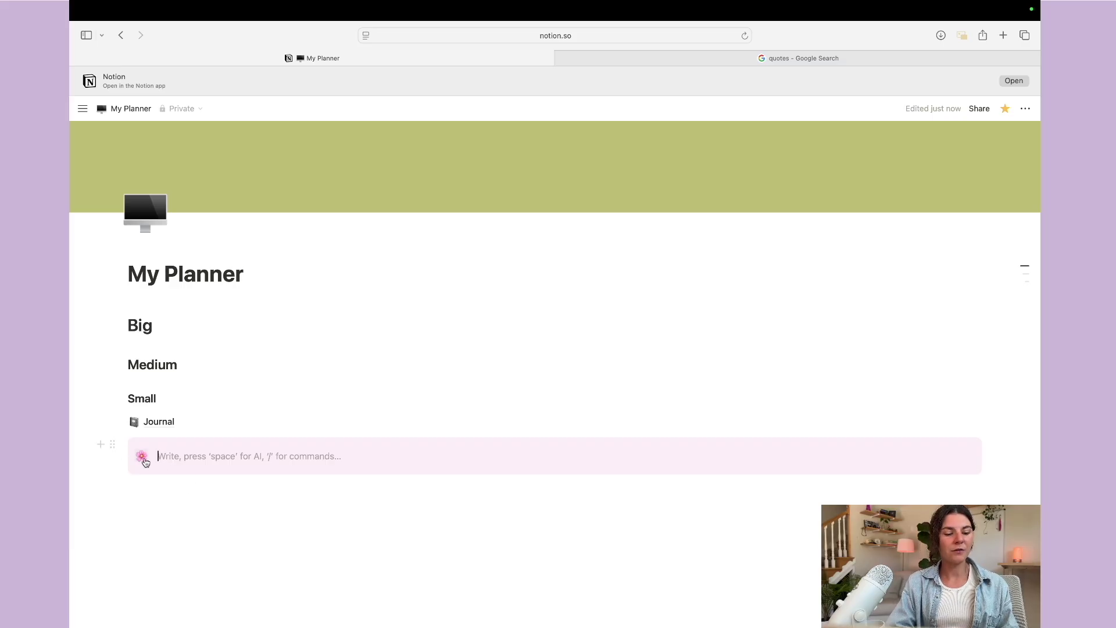
pyautogui.click(144, 460)
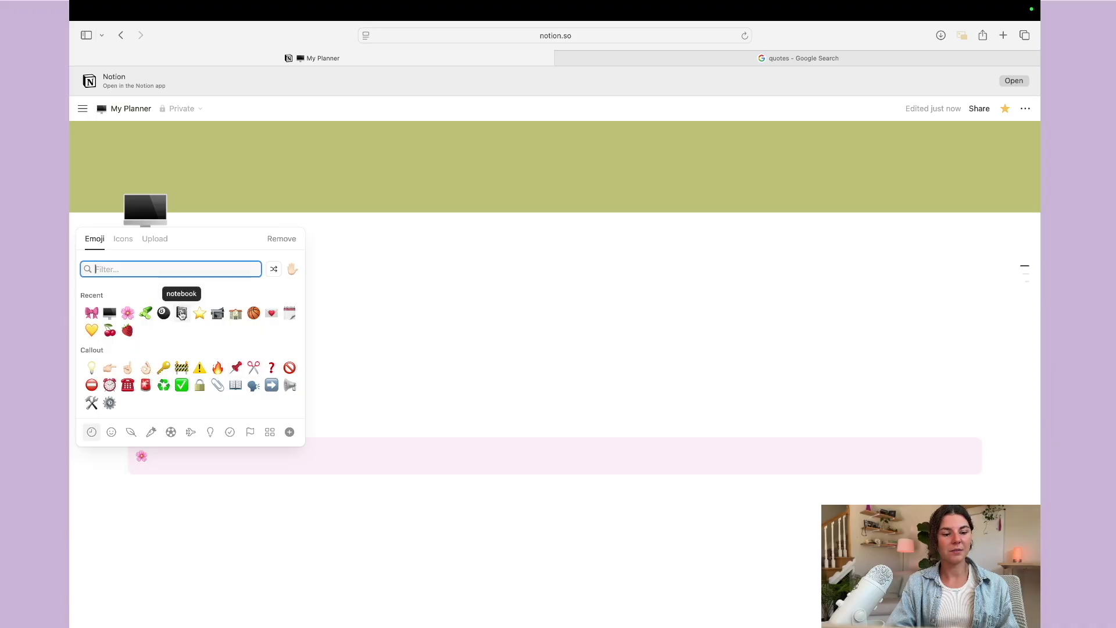
pyautogui.click(199, 313)
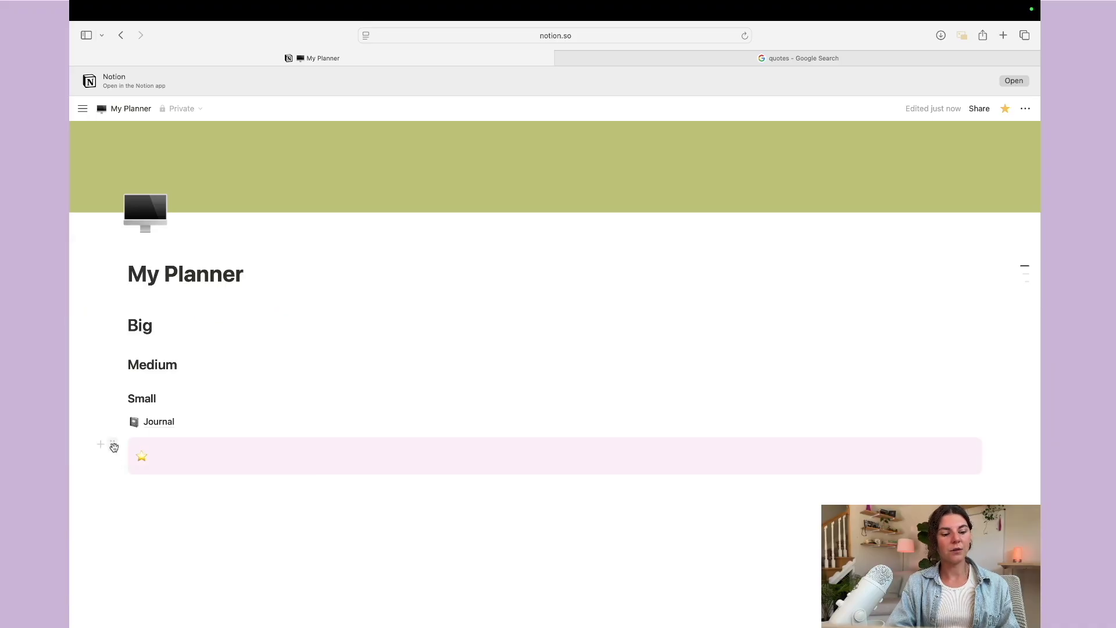
pyautogui.click(114, 446)
pyautogui.moveTo(187, 390)
pyautogui.scroll(-2, 316, 530)
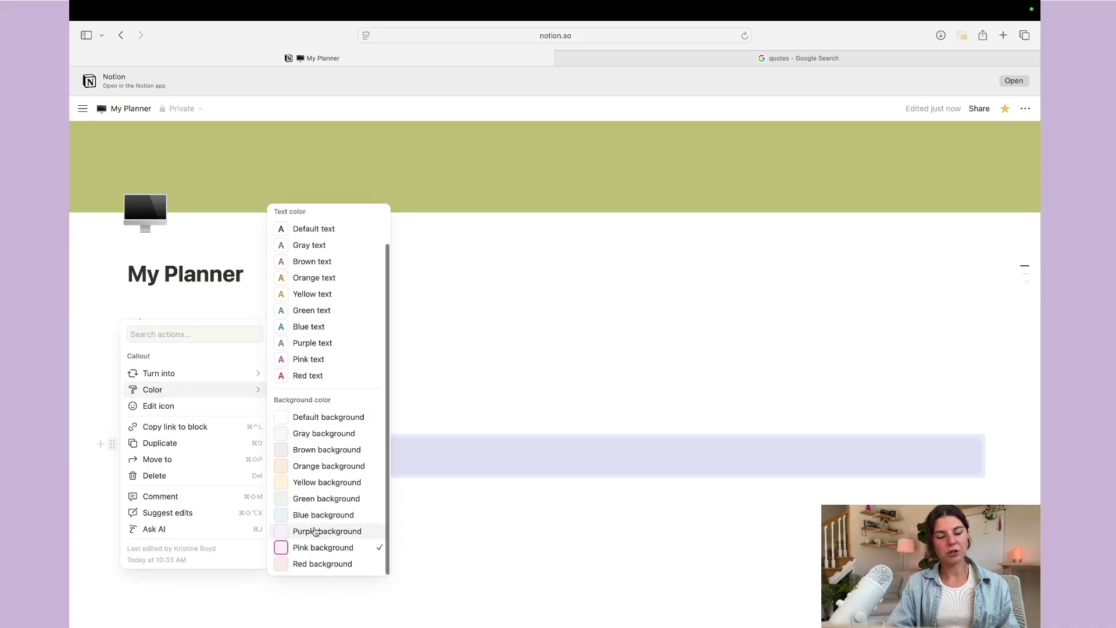
pyautogui.click(323, 516)
# - Add a quote block under the callout: 'It always seems impossible until it is done - Nelson Mandela'
pyautogui.click(101, 443)
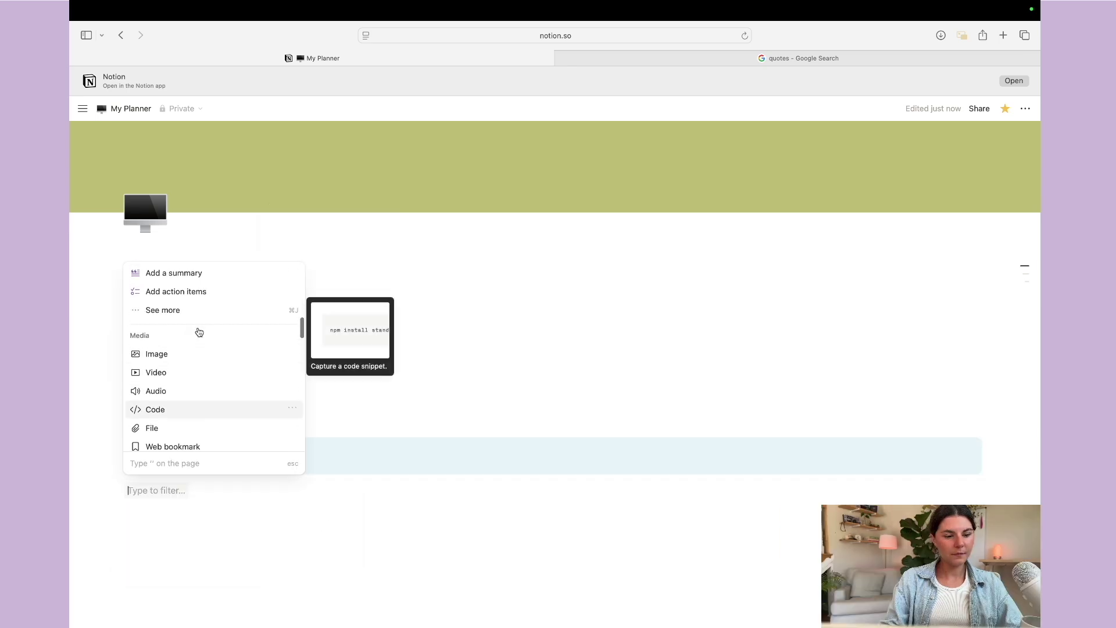
pyautogui.scroll(2, 199, 327)
pyautogui.scroll(-5, 199, 331)
pyautogui.scroll(1, 194, 377)
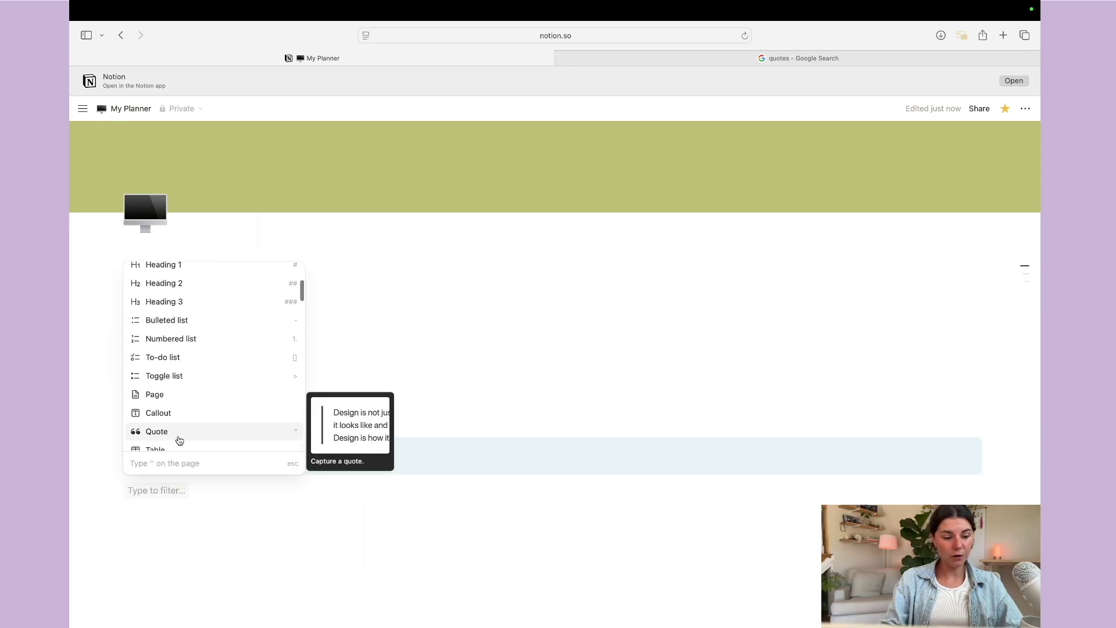
pyautogui.click(180, 440)
pyautogui.write('It always seems impossible until it is done - Nels')
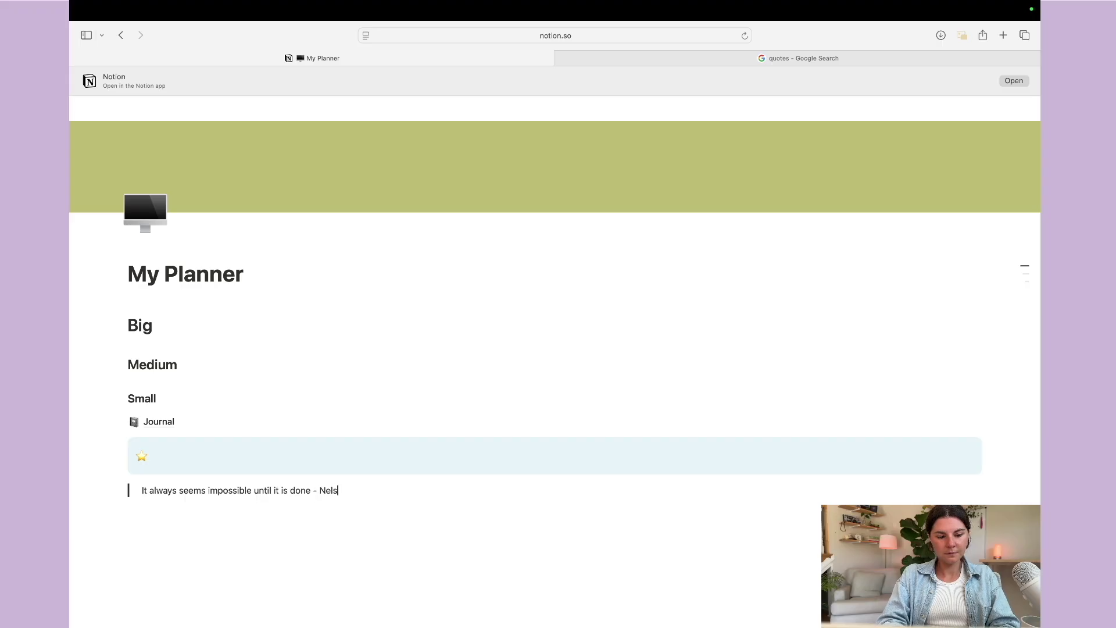
pyautogui.write('on Mandela')
pyautogui.click(100, 489)
pyautogui.scroll(-5, 202, 403)
pyautogui.scroll(2, 202, 407)
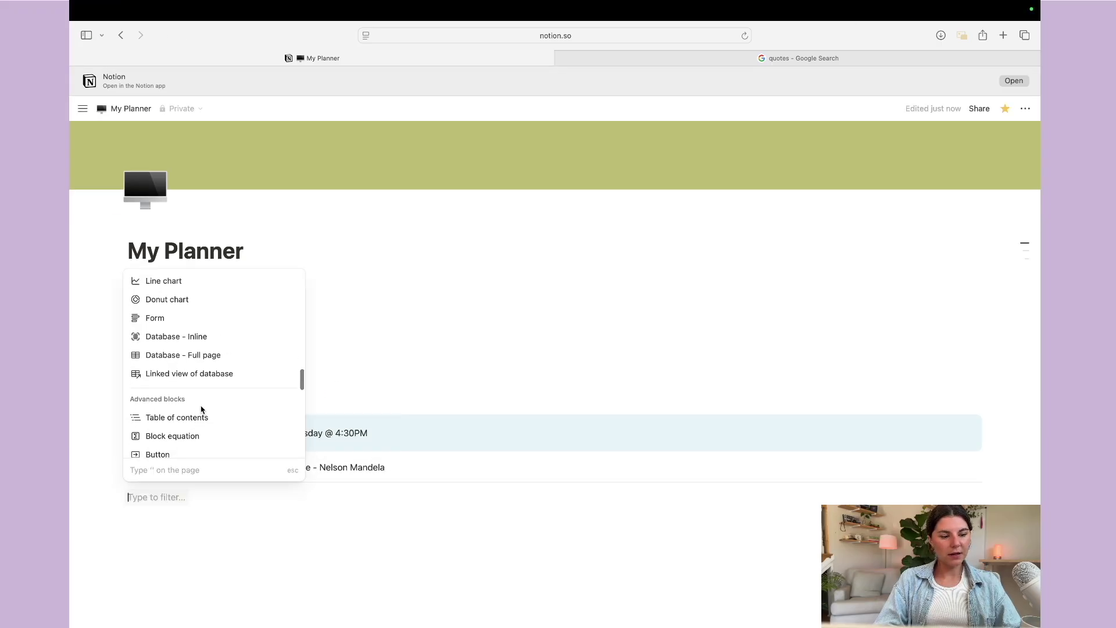
# - Link the existing Book Tracker page in a new block below the quote
pyautogui.scroll(6, 201, 408)
pyautogui.scroll(3, 180, 372)
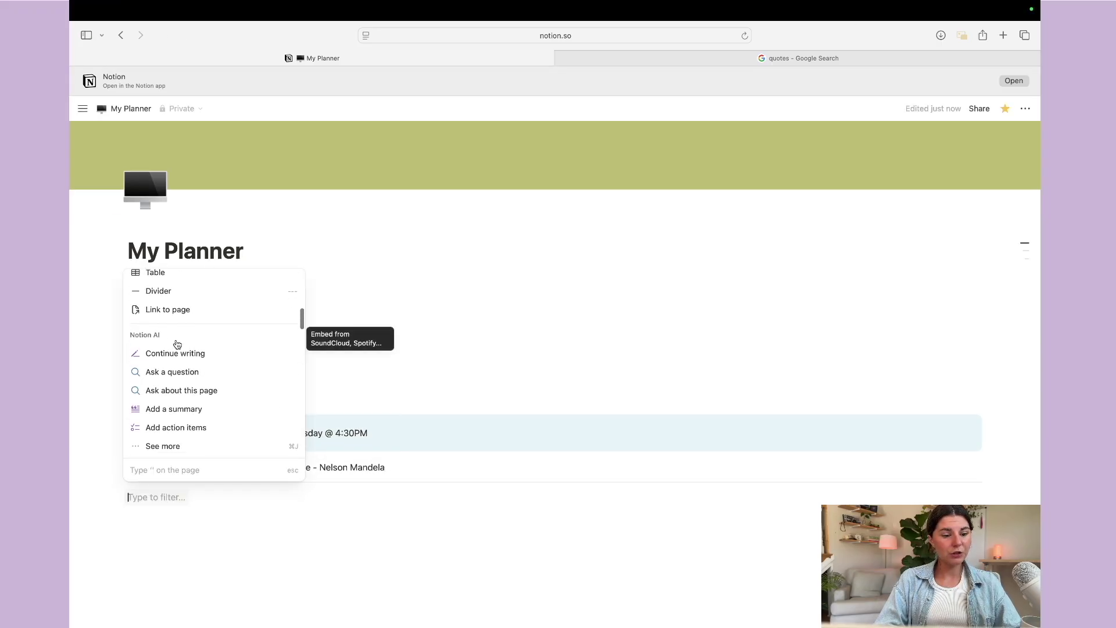
pyautogui.scroll(2, 178, 348)
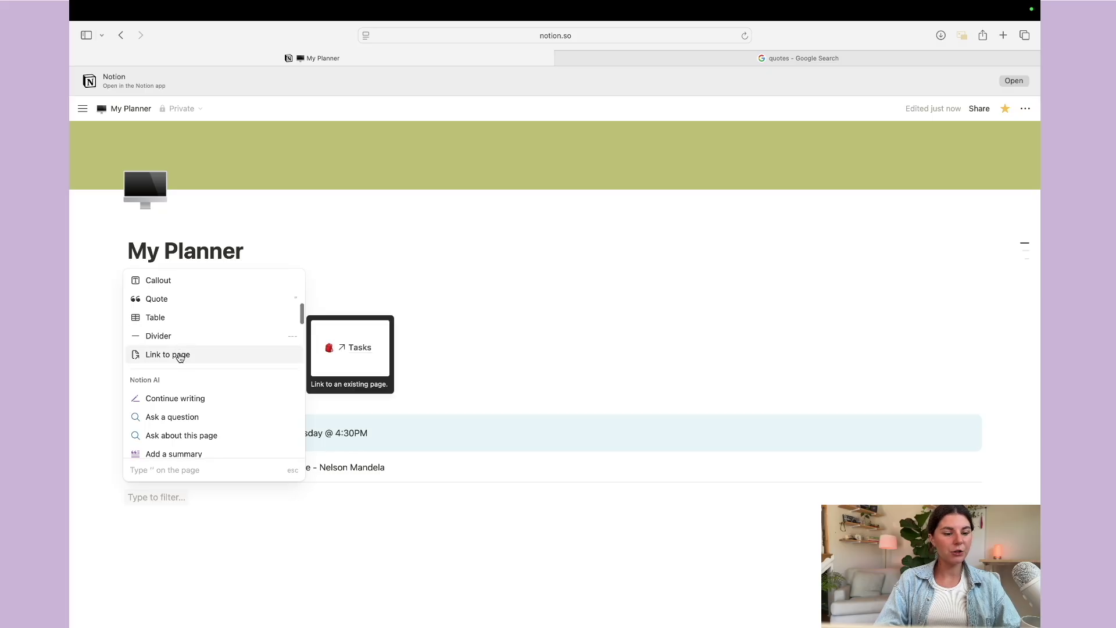
pyautogui.click(175, 355)
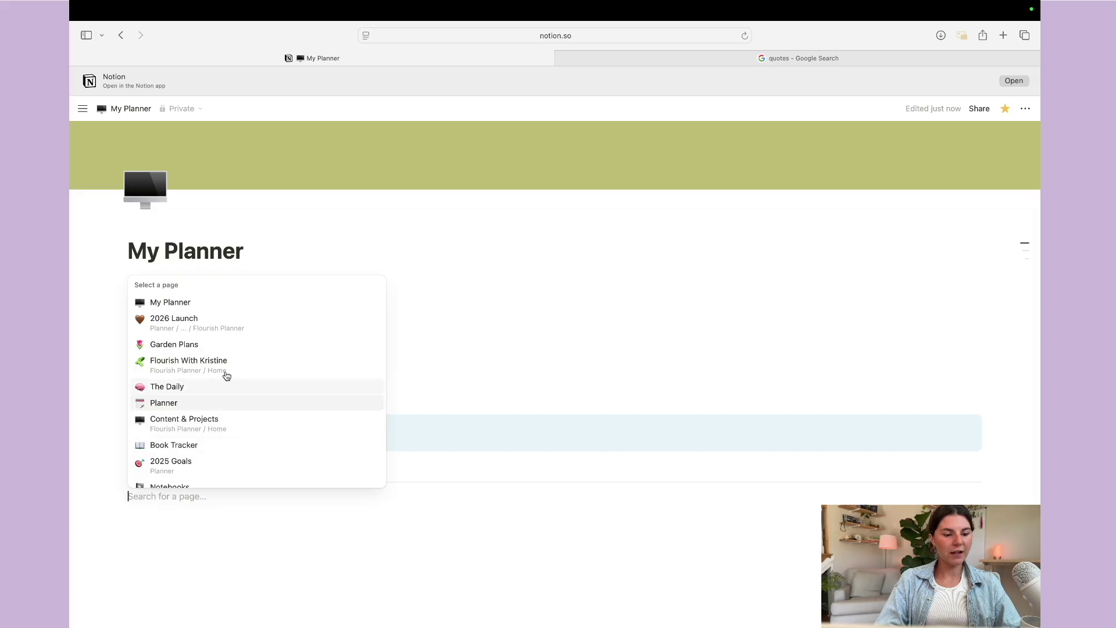
pyautogui.scroll(-4, 222, 472)
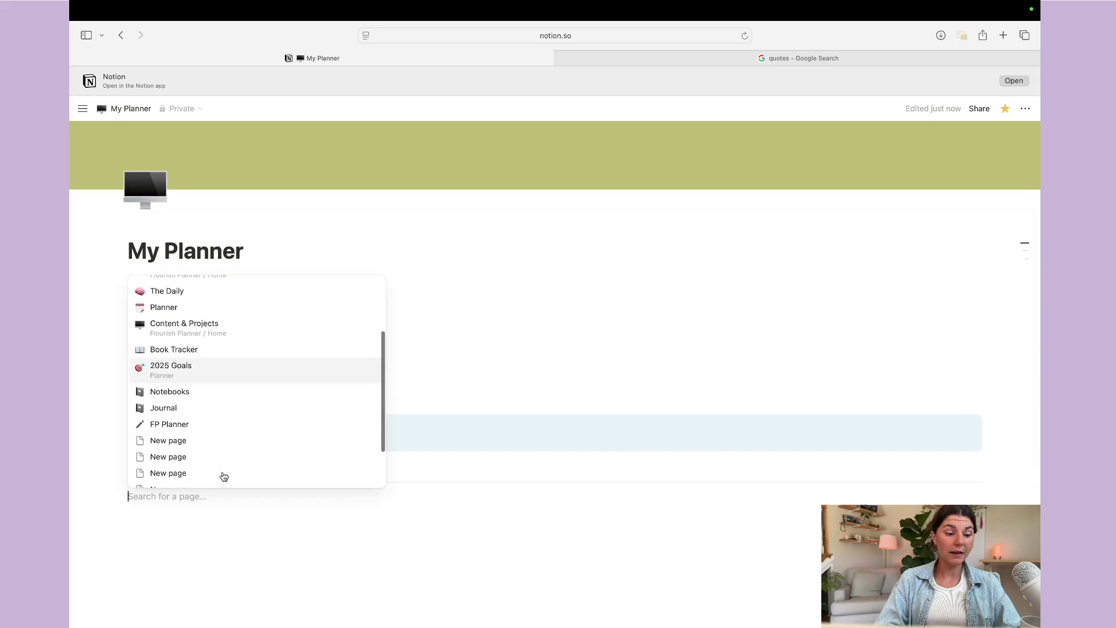
pyautogui.scroll(2, 222, 472)
pyautogui.click(187, 392)
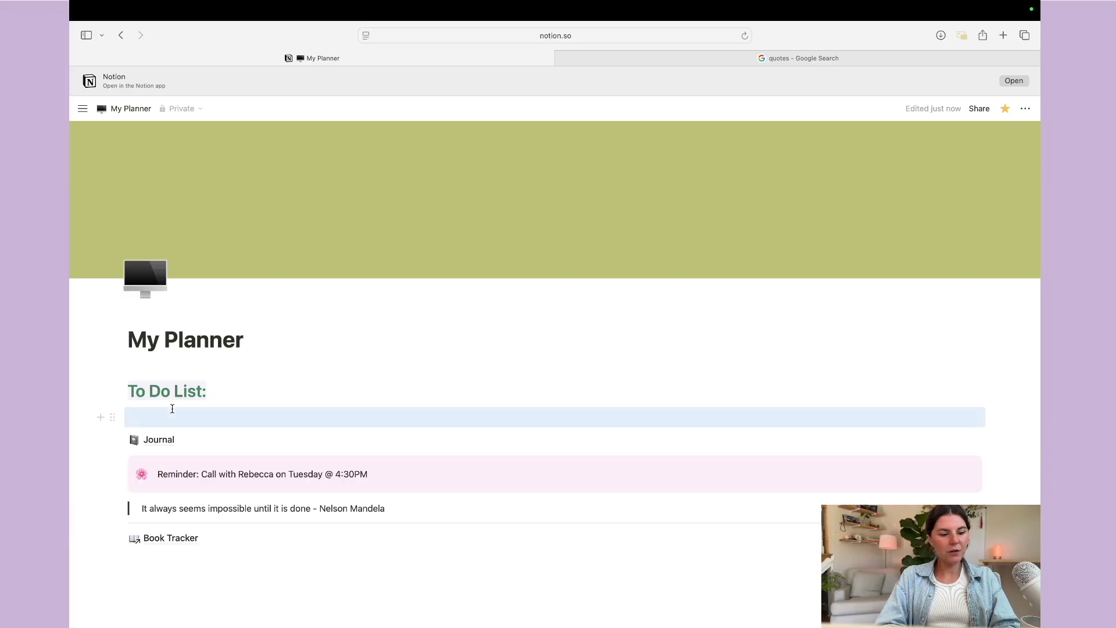
# - Drag the reminder callout into a second column to the right of the To Do List heading
pyautogui.scroll(1, 174, 482)
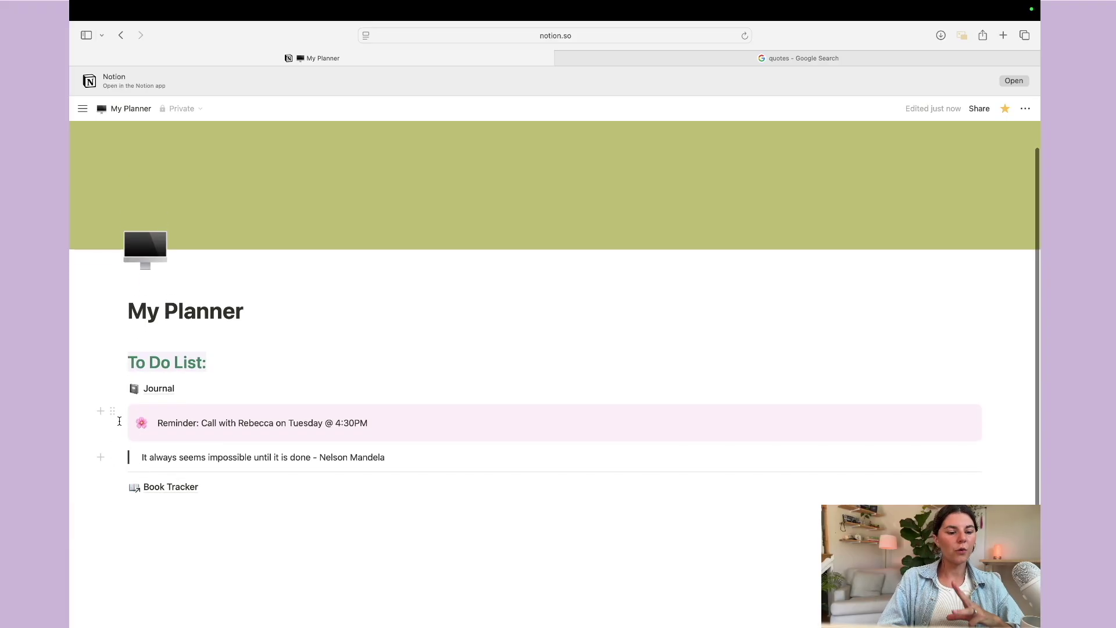
pyautogui.moveTo(112, 412); pyautogui.dragTo(208, 372)
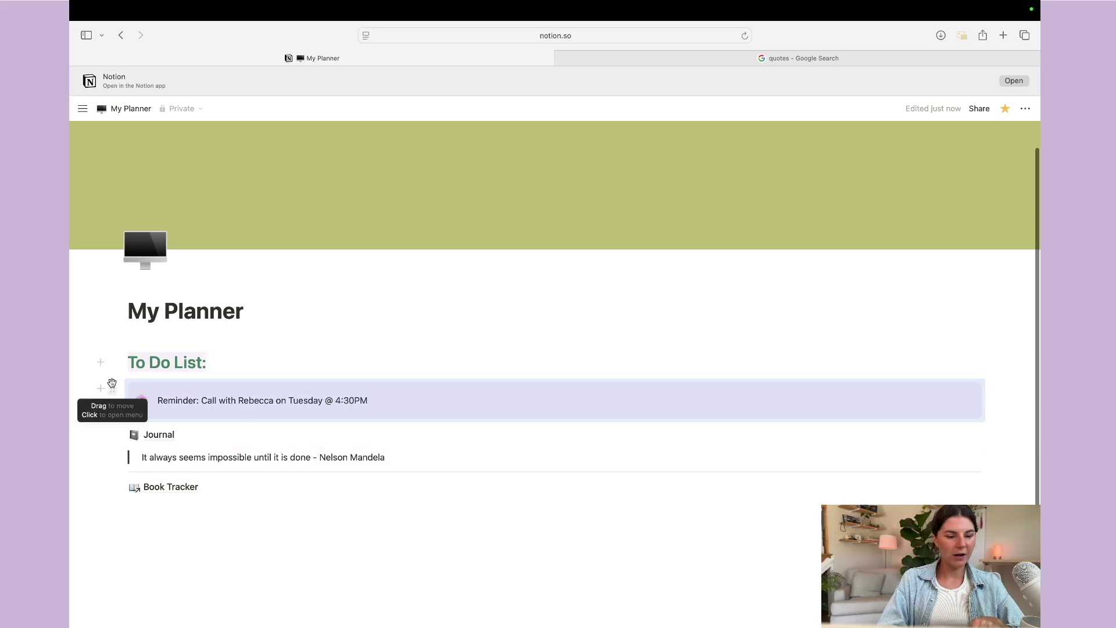
pyautogui.moveTo(112, 399); pyautogui.dragTo(996, 362)
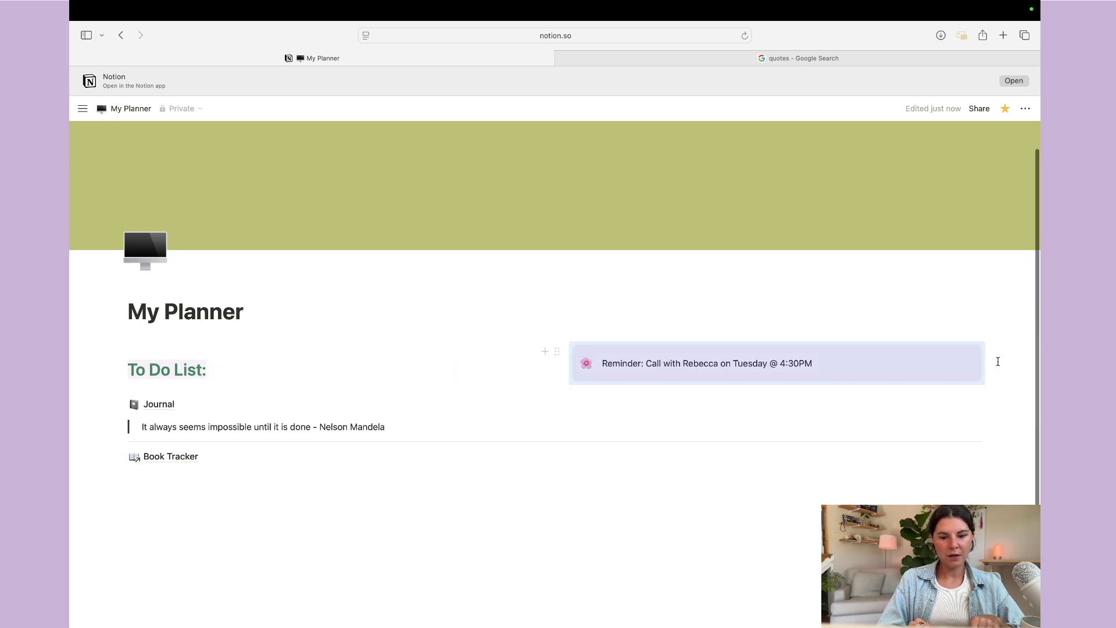
pyautogui.click(924, 301)
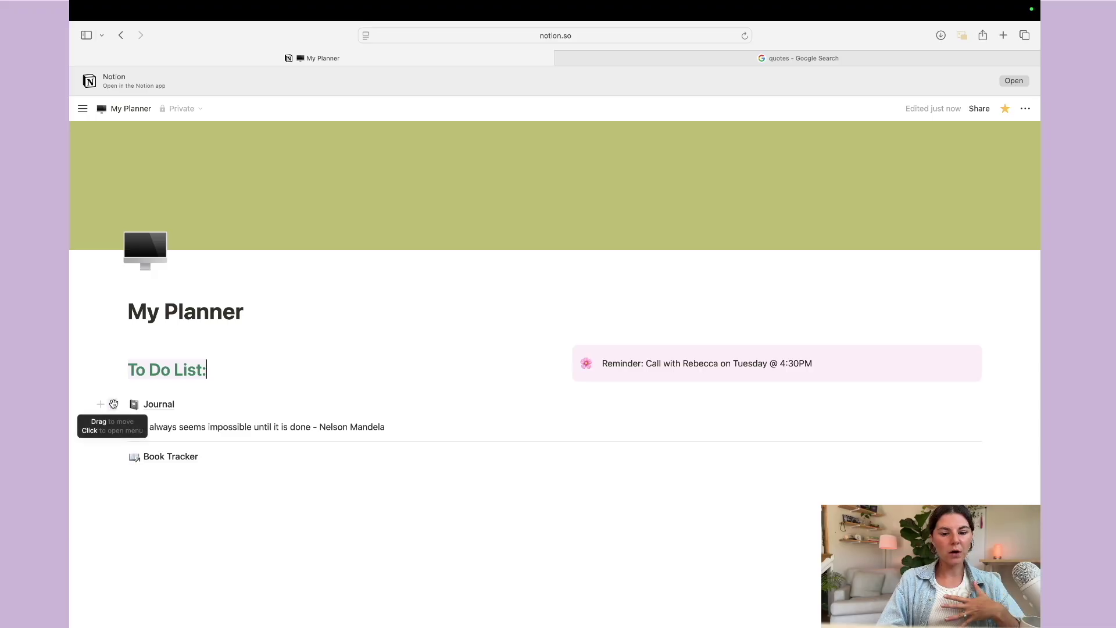
pyautogui.moveTo(113, 405); pyautogui.dragTo(586, 386)
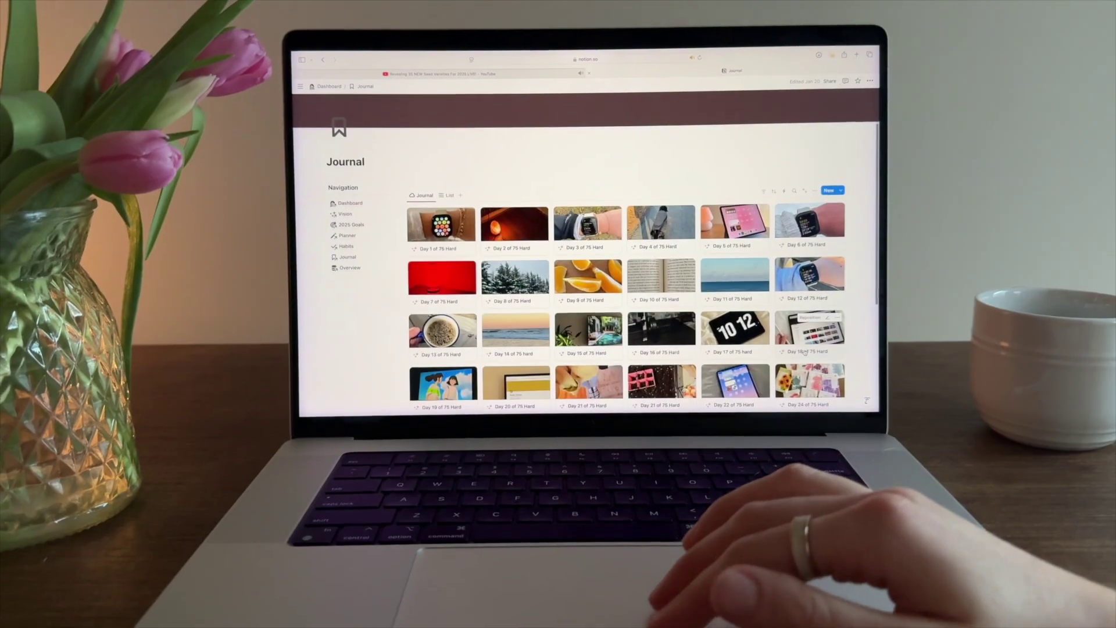
# - Change the Master To Do List's Due filter from this year to this month
pyautogui.scroll(-5, 805, 351)
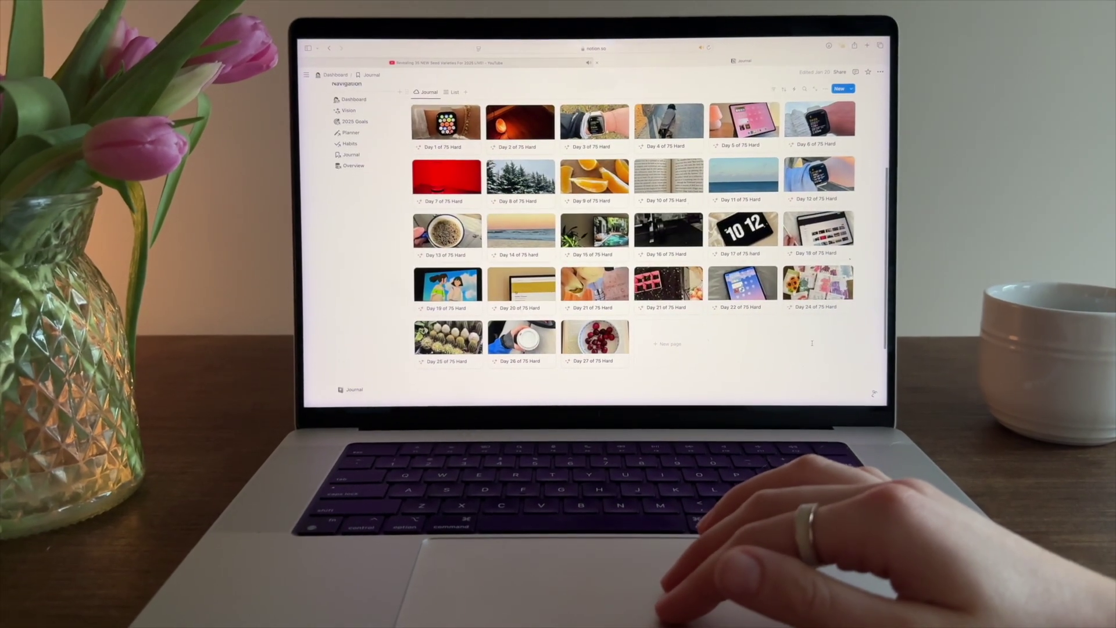
pyautogui.scroll(2, 812, 343)
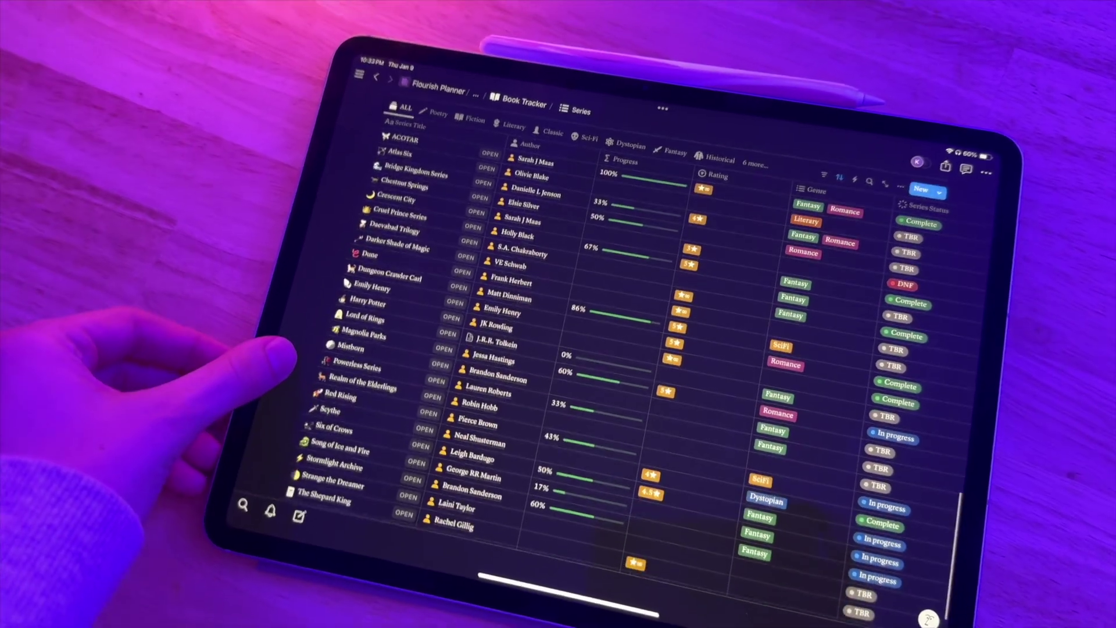
pyautogui.scroll(2, 285, 355)
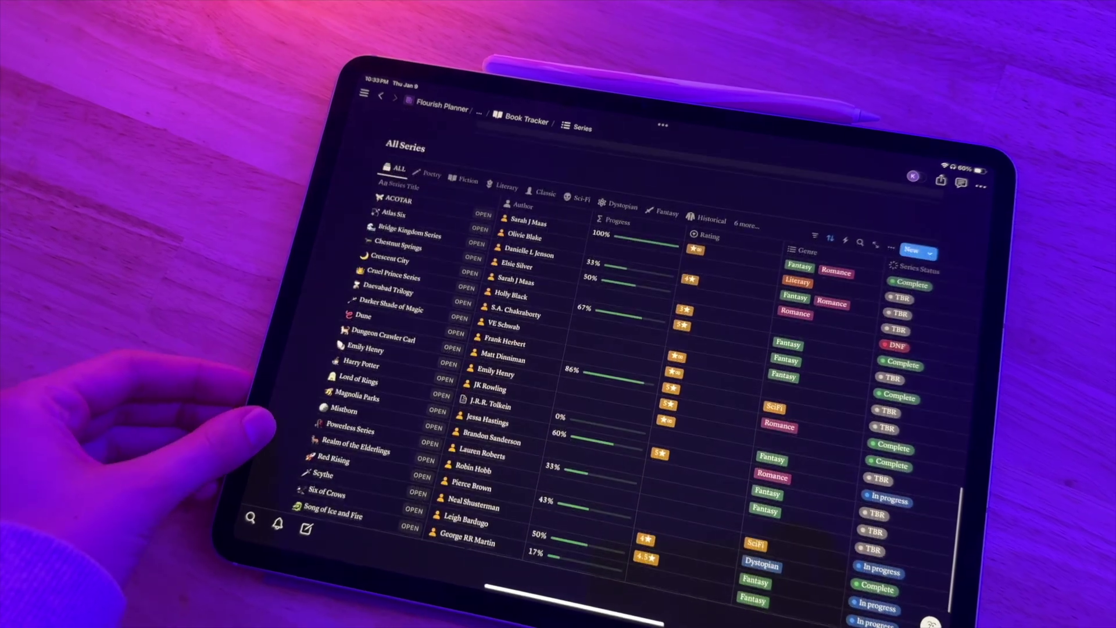
pyautogui.scroll(-5, 273, 407)
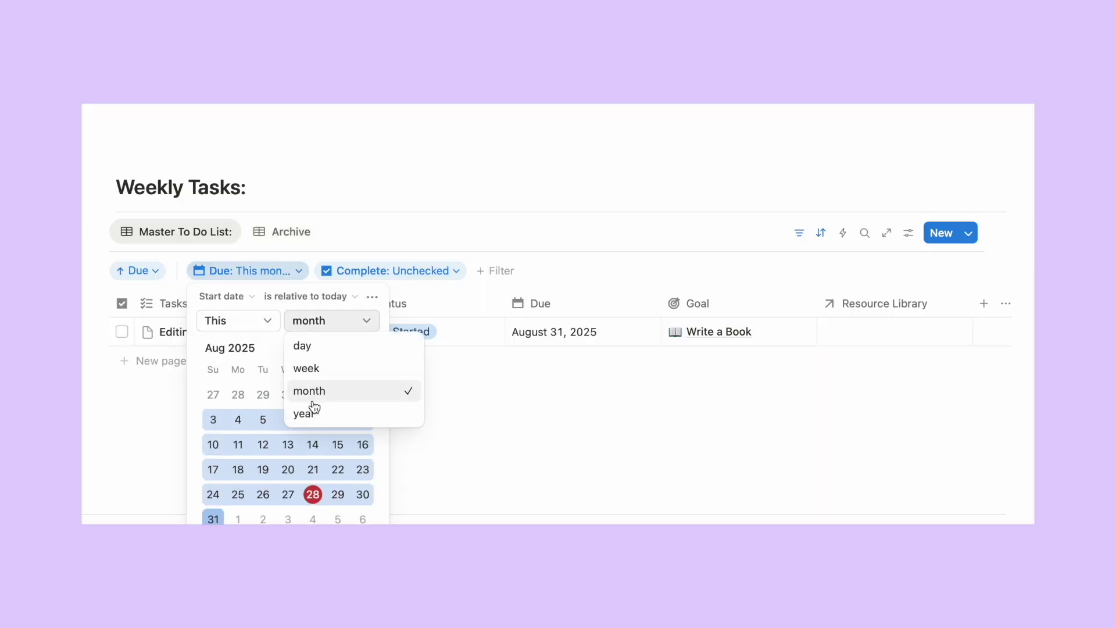
pyautogui.click(314, 413)
pyautogui.scroll(-3, 457, 217)
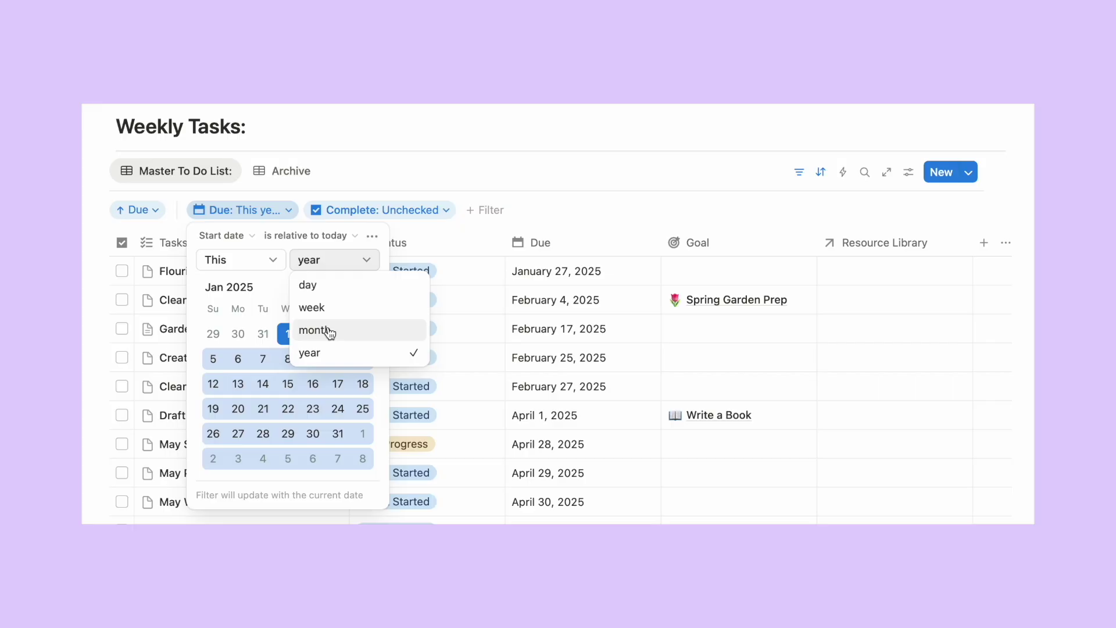
pyautogui.click(328, 331)
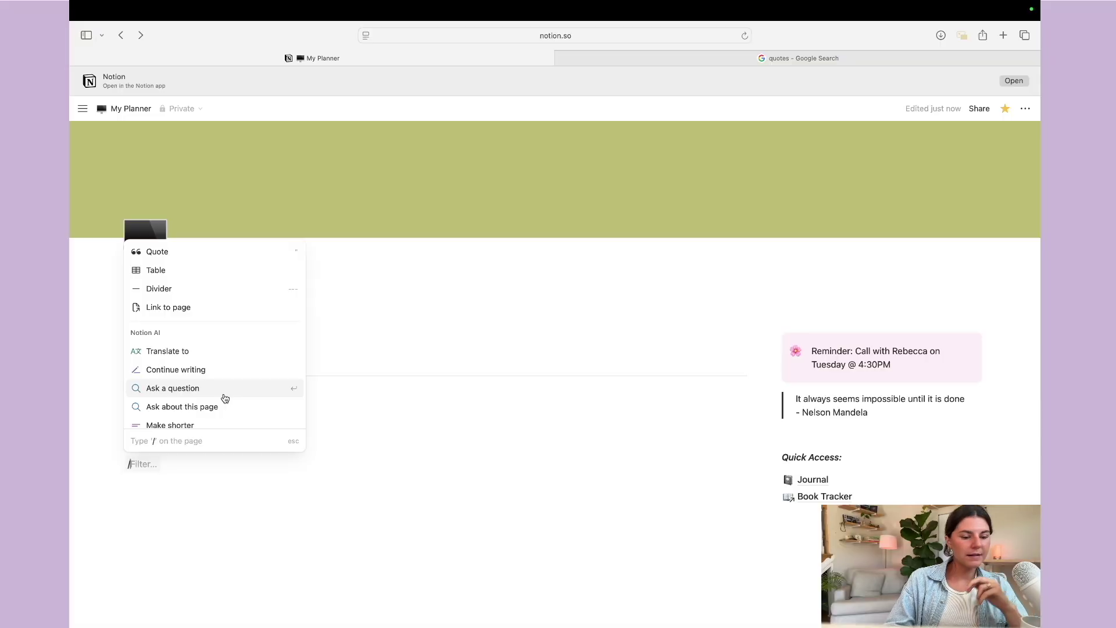
# - Insert an empty inline table database below the to-do list and title it My Goals
pyautogui.scroll(-5, 232, 372)
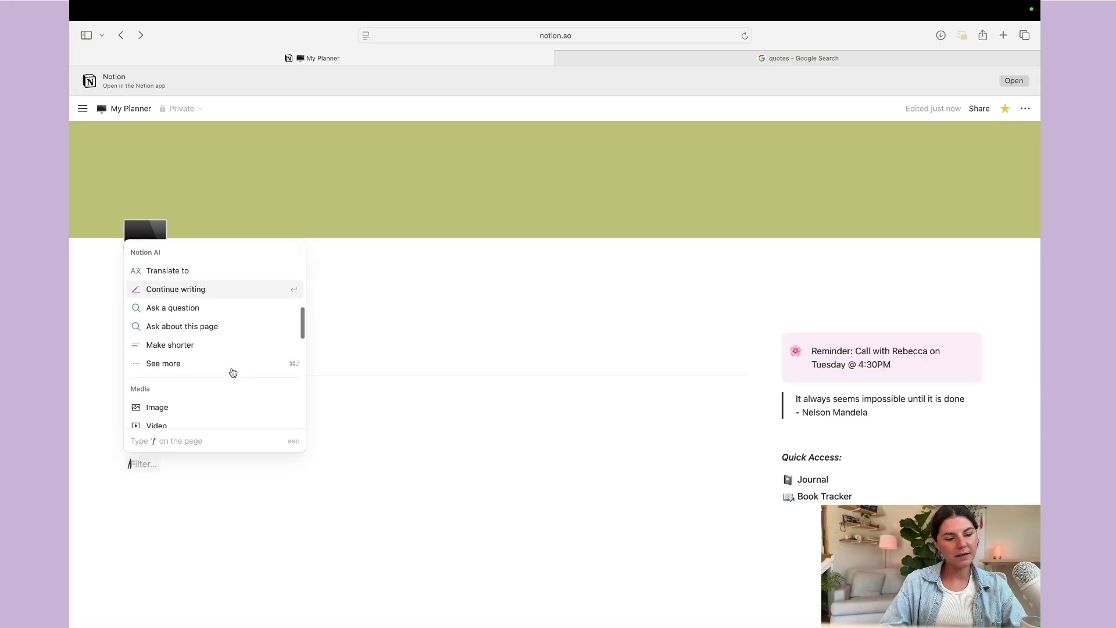
pyautogui.scroll(-4, 232, 372)
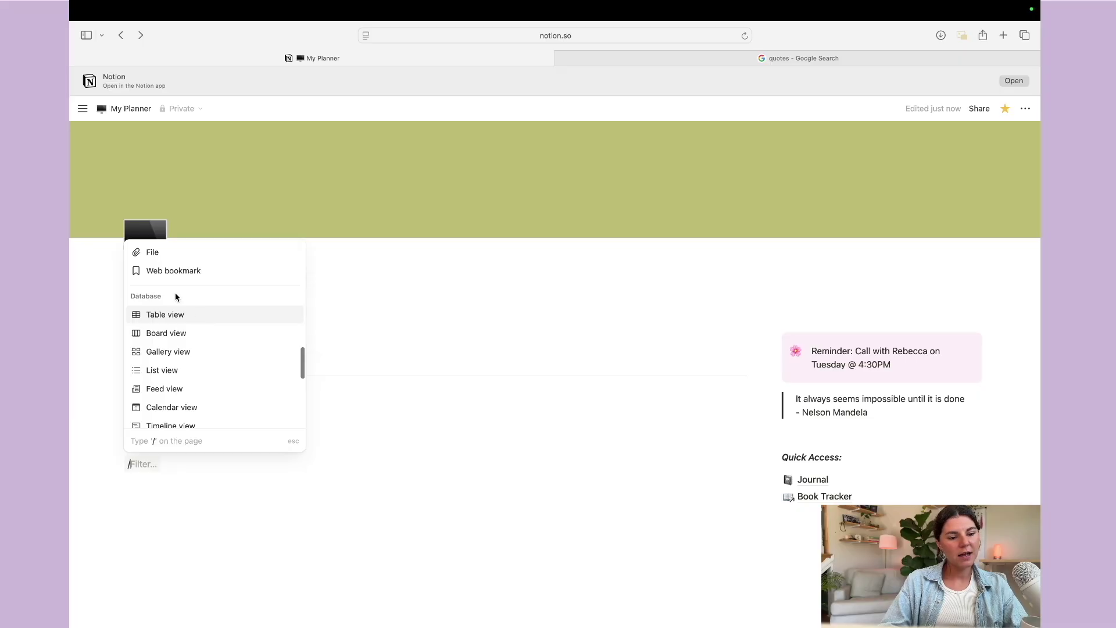
pyautogui.scroll(-2, 181, 309)
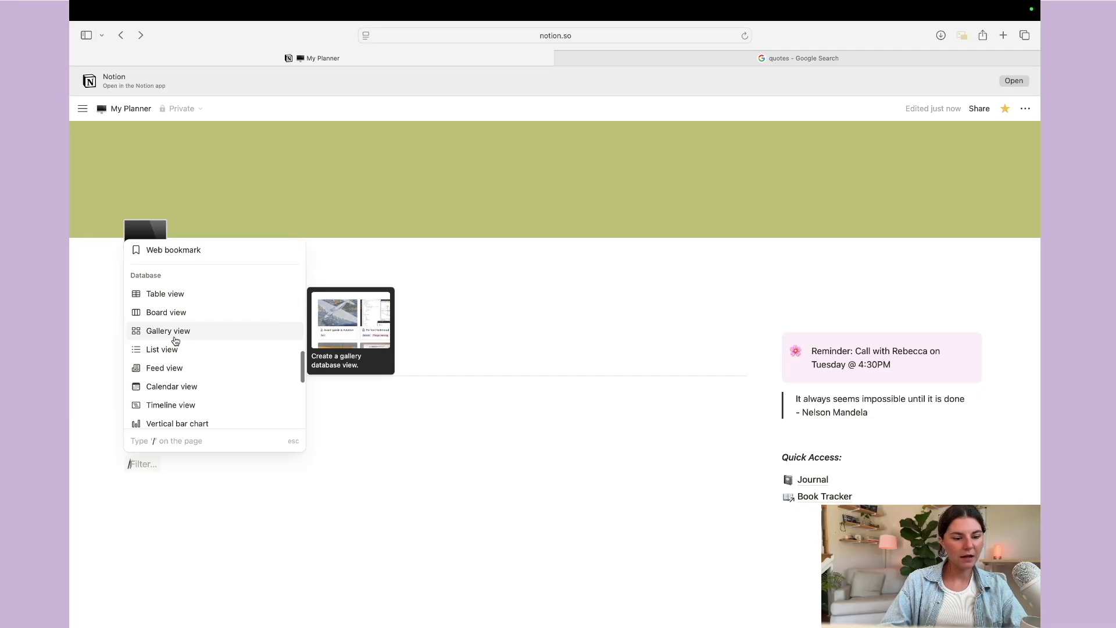
pyautogui.scroll(-3, 207, 279)
pyautogui.scroll(3, 207, 279)
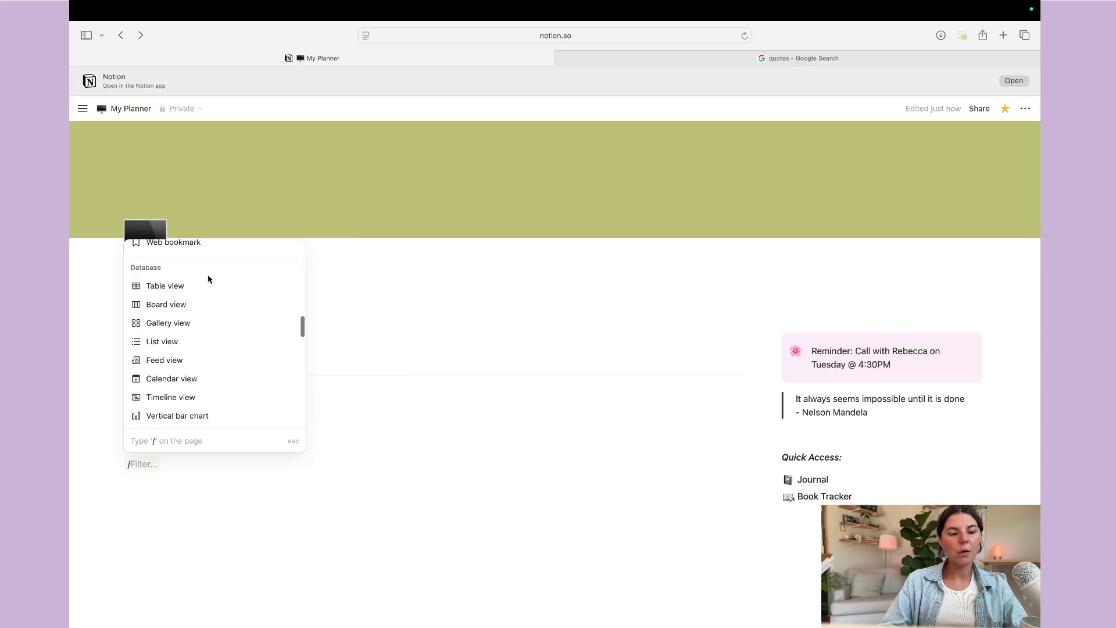
pyautogui.click(164, 286)
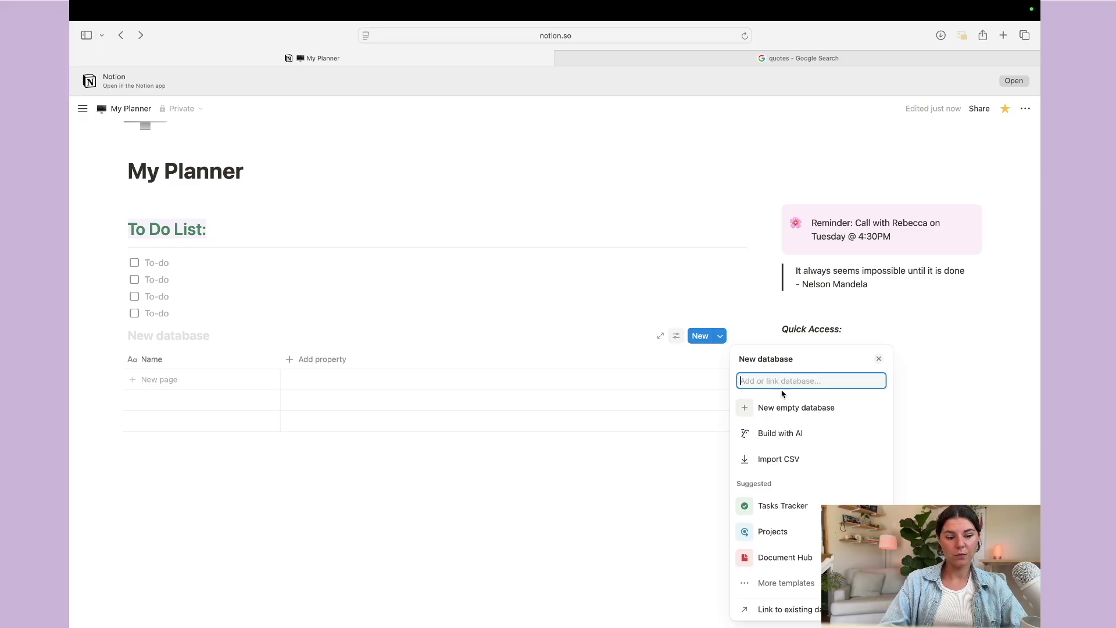
pyautogui.click(774, 411)
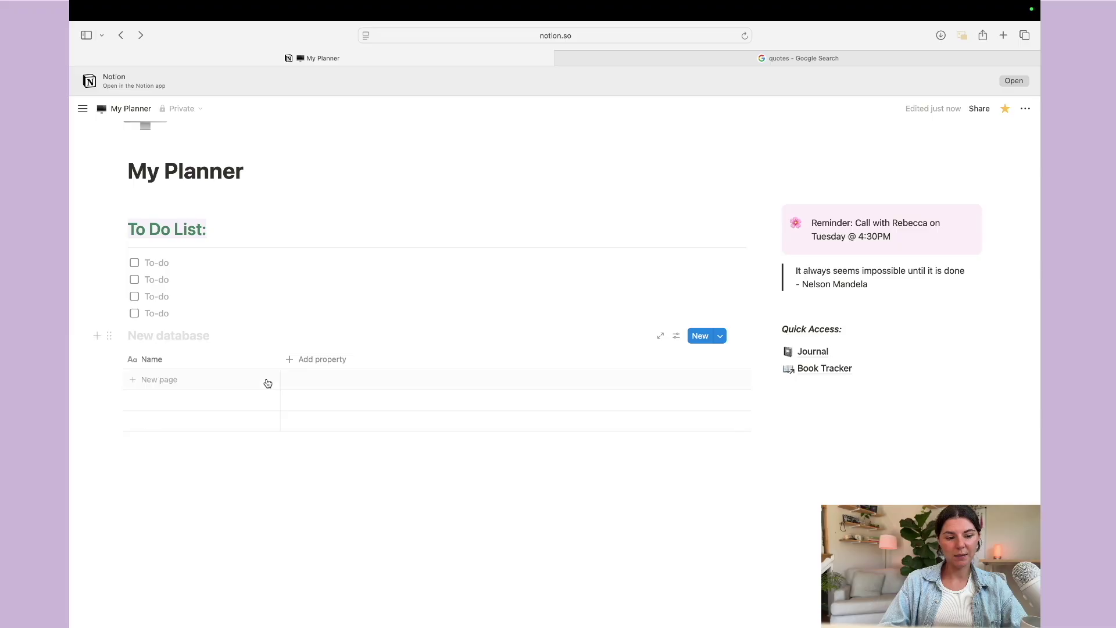
pyautogui.click(232, 336)
pyautogui.click(244, 409)
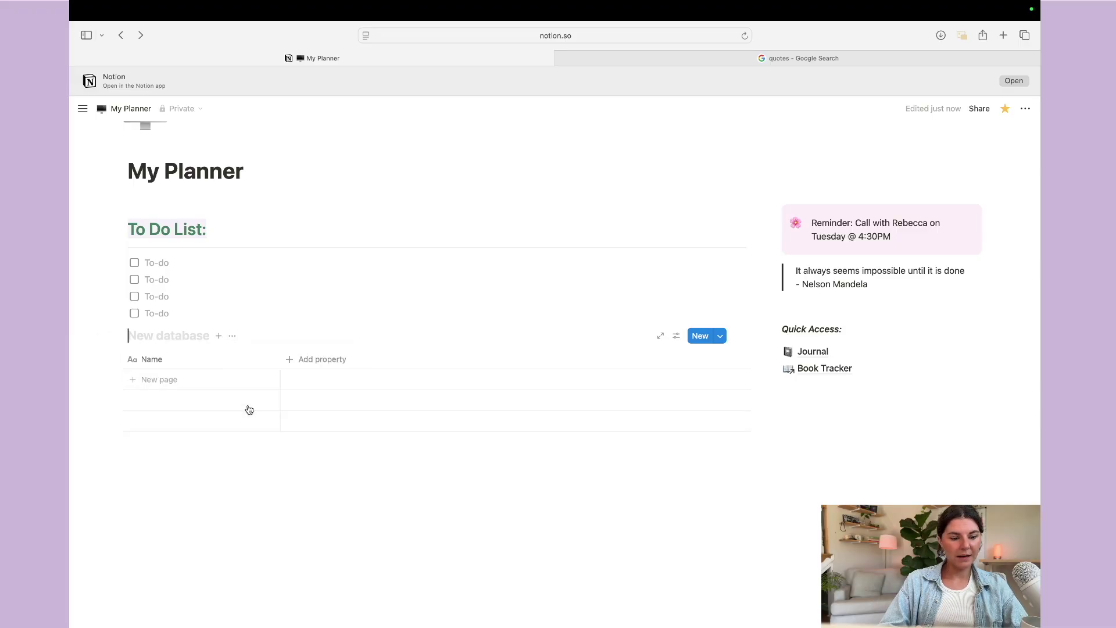
pyautogui.write('Goals')
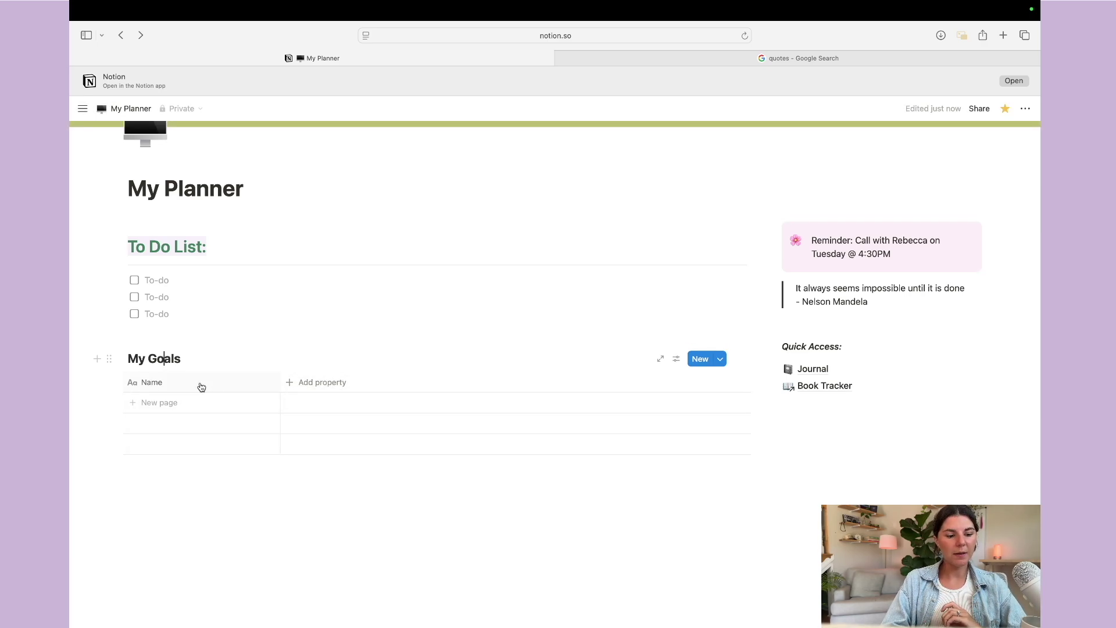
# - Add a Status column to My Goals and a first row marked Not started
pyautogui.click(317, 383)
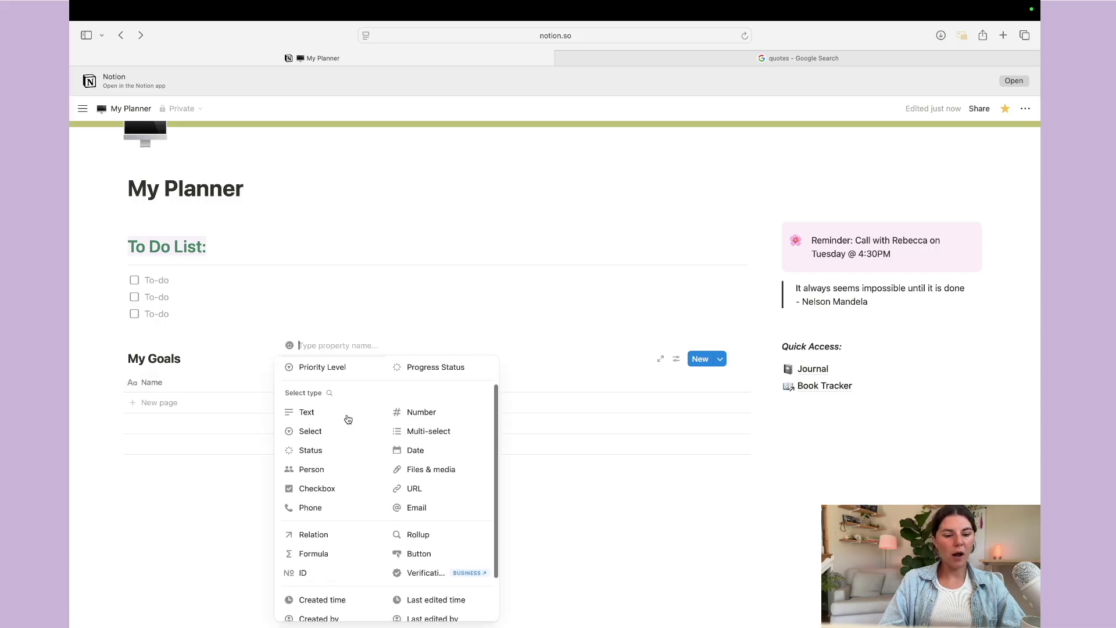
pyautogui.scroll(-1, 347, 419)
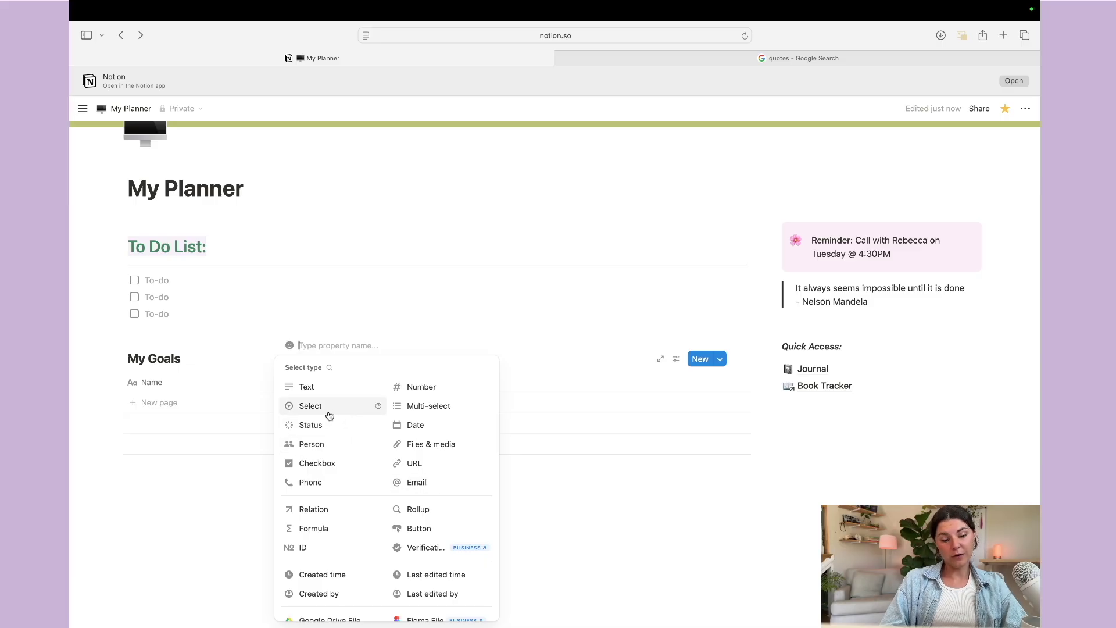
pyautogui.click(327, 426)
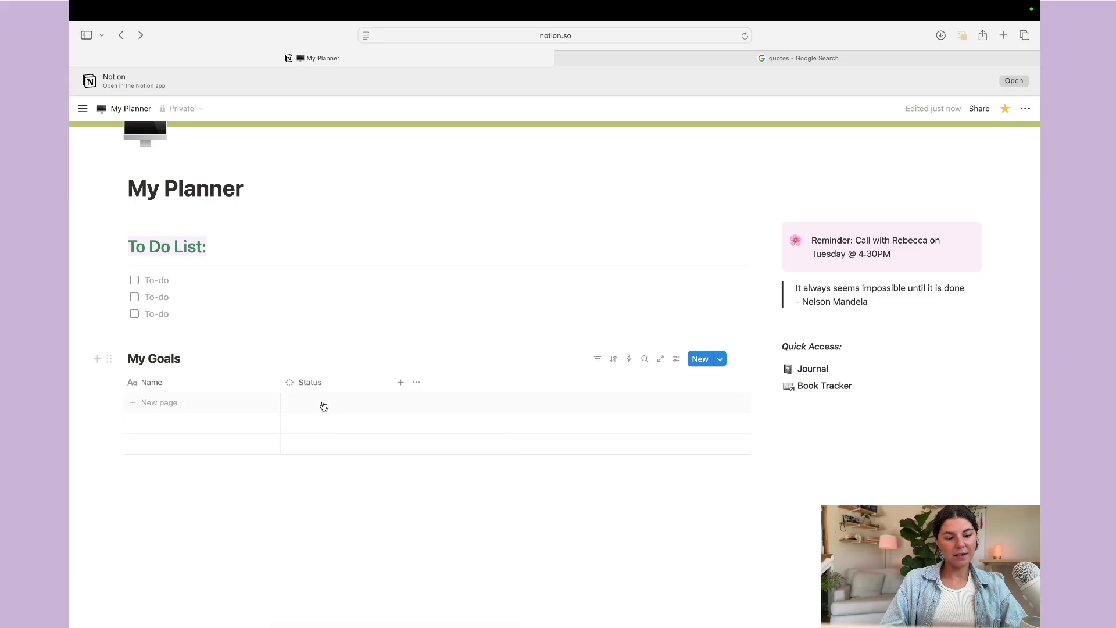
pyautogui.click(322, 403)
pyautogui.click(345, 405)
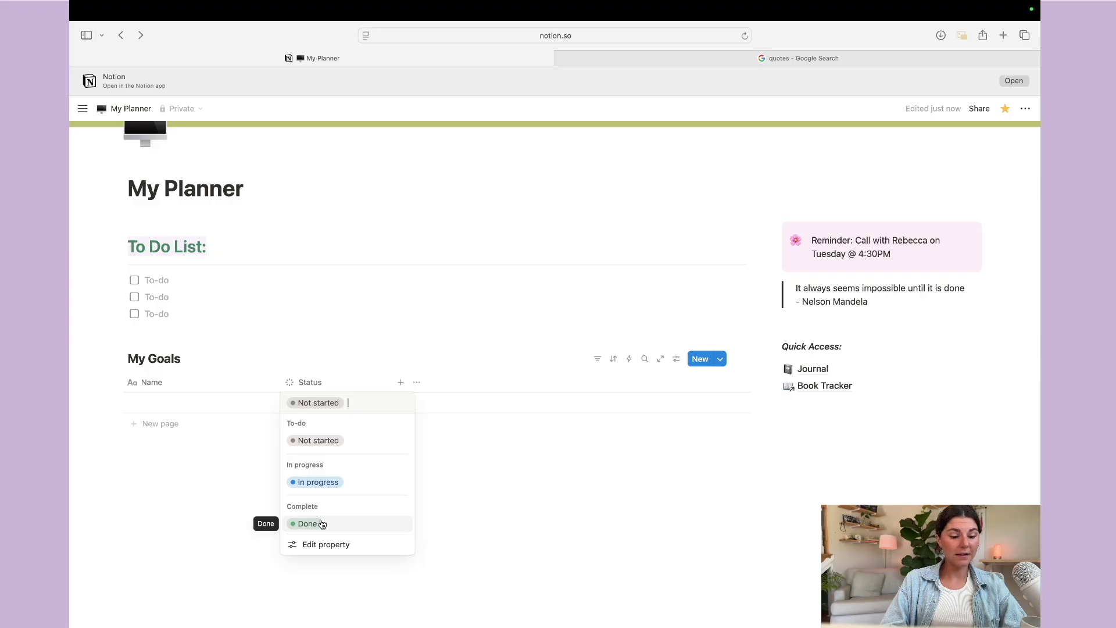
pyautogui.click(319, 545)
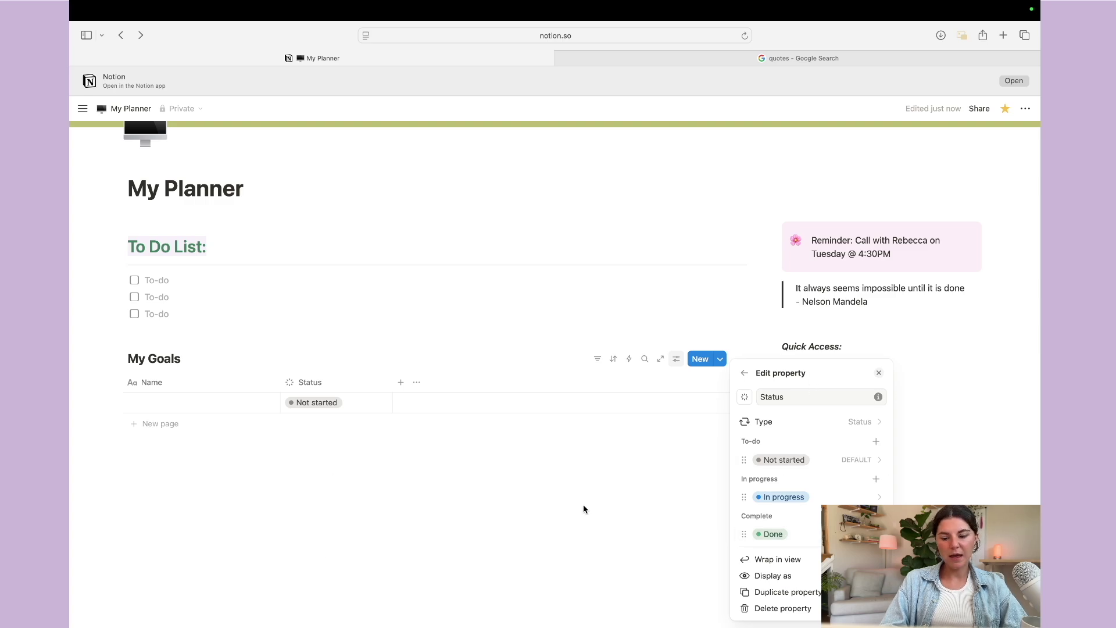
pyautogui.click(593, 487)
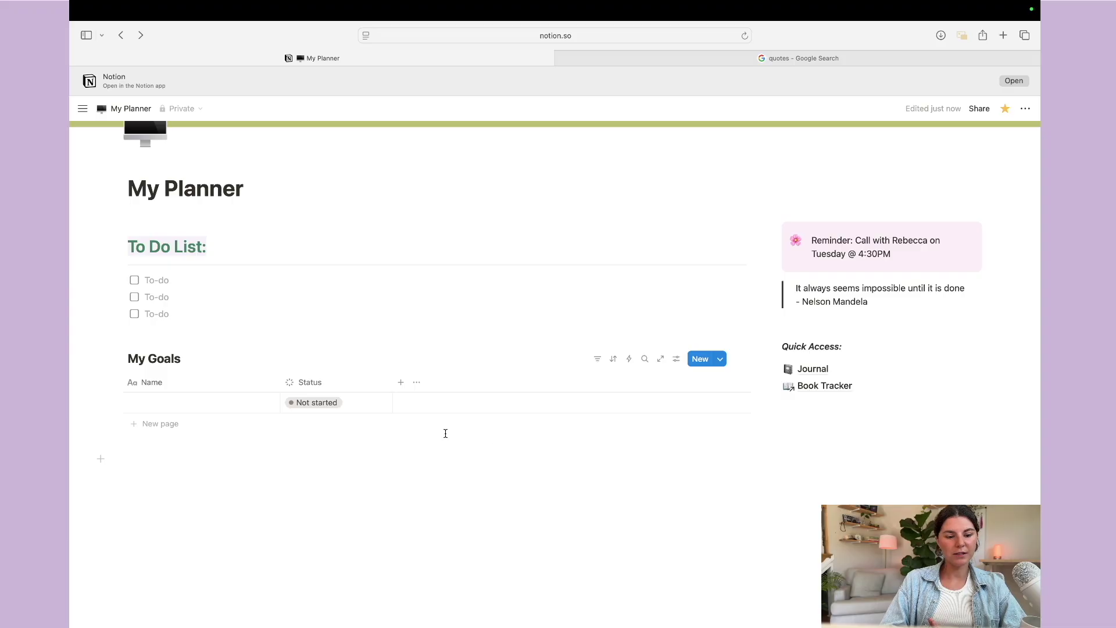
# - Add a Date column, leaving the first row's date empty
pyautogui.click(400, 382)
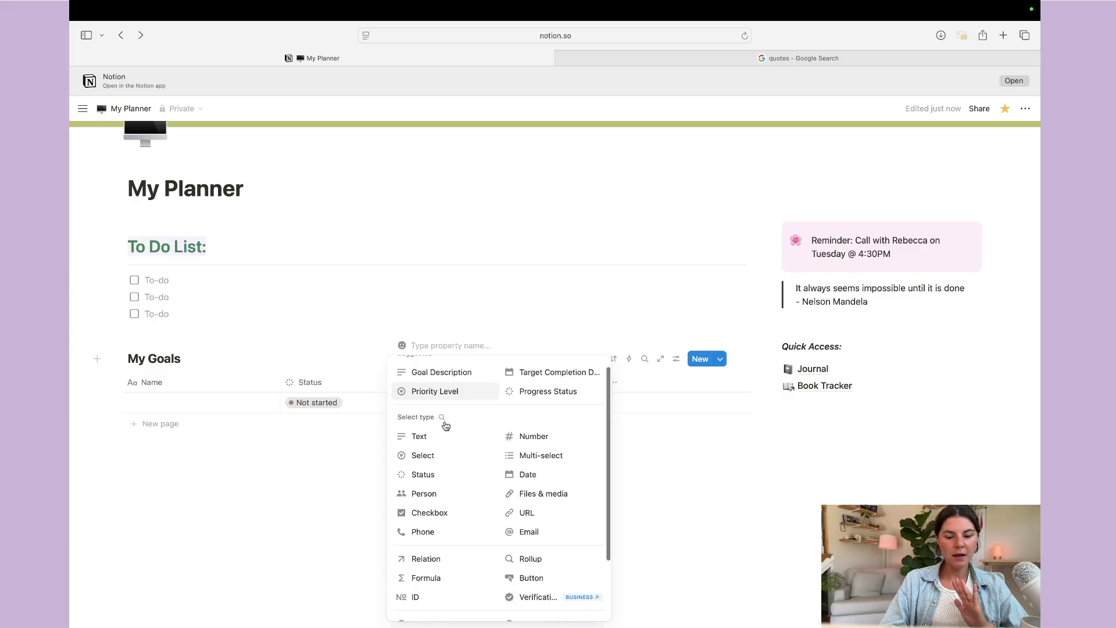
pyautogui.click(534, 475)
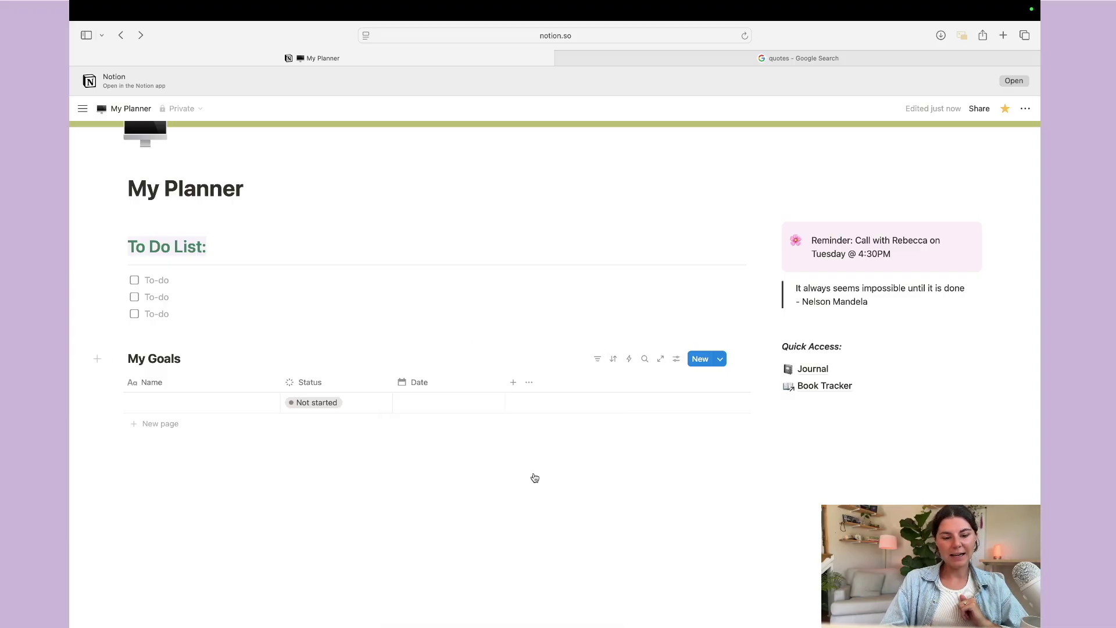
pyautogui.click(426, 410)
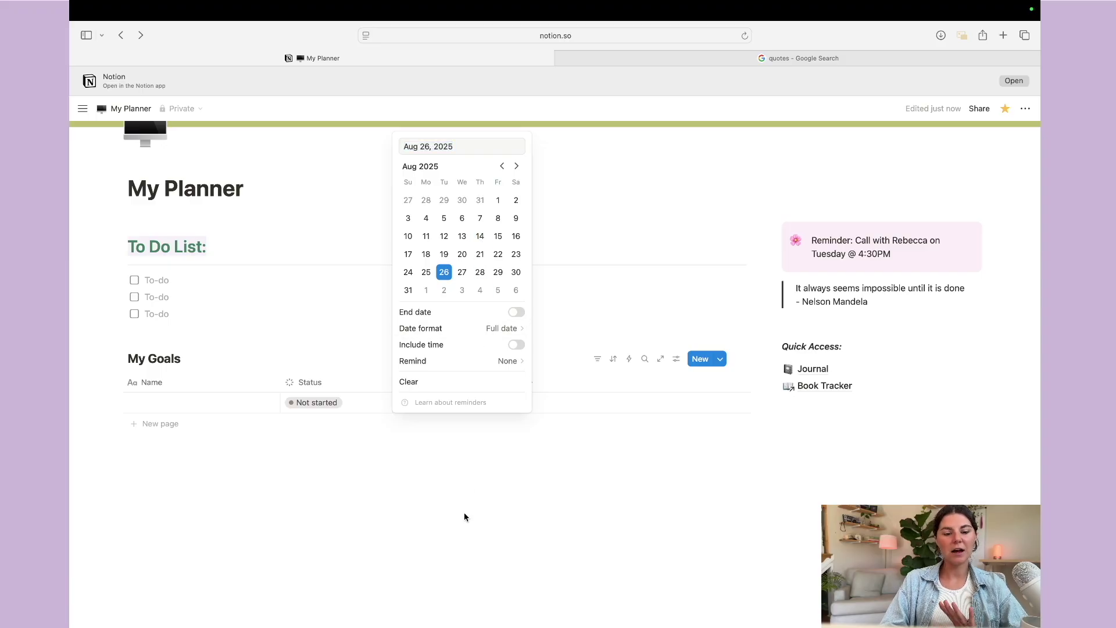
pyautogui.press('Escape')
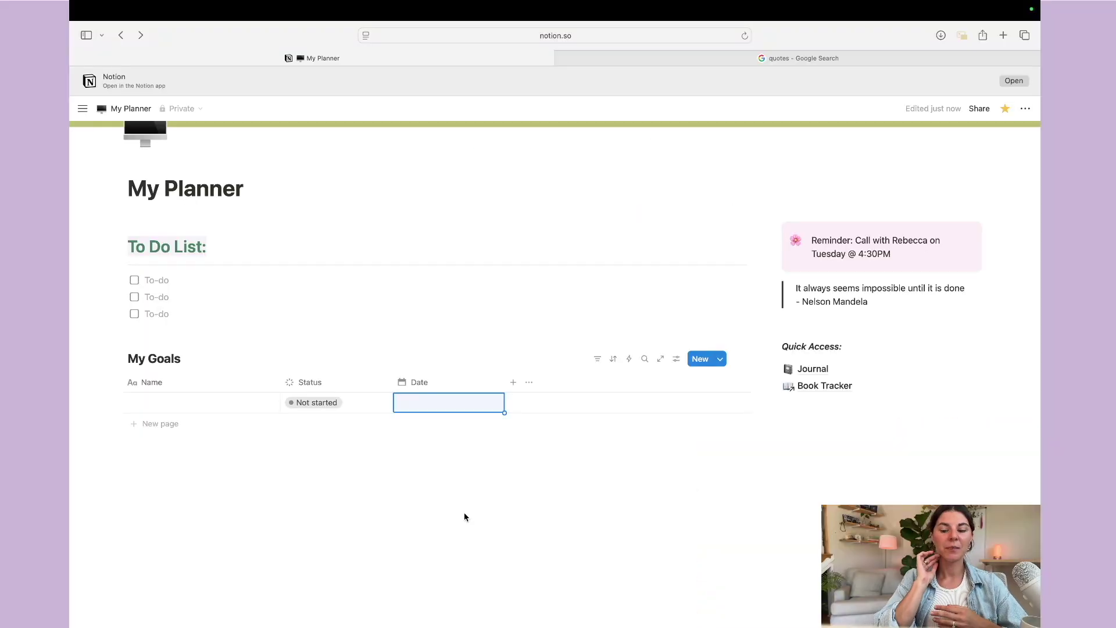
# - Add a Priority Level column with Low, Medium and High options
pyautogui.click(513, 382)
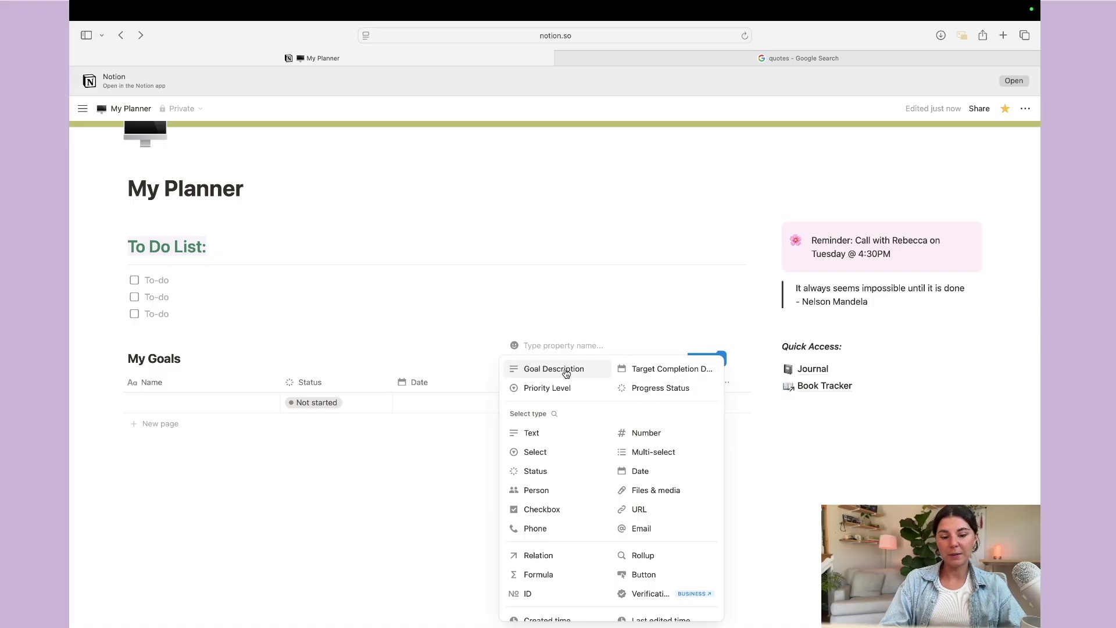
pyautogui.click(547, 388)
pyautogui.click(545, 406)
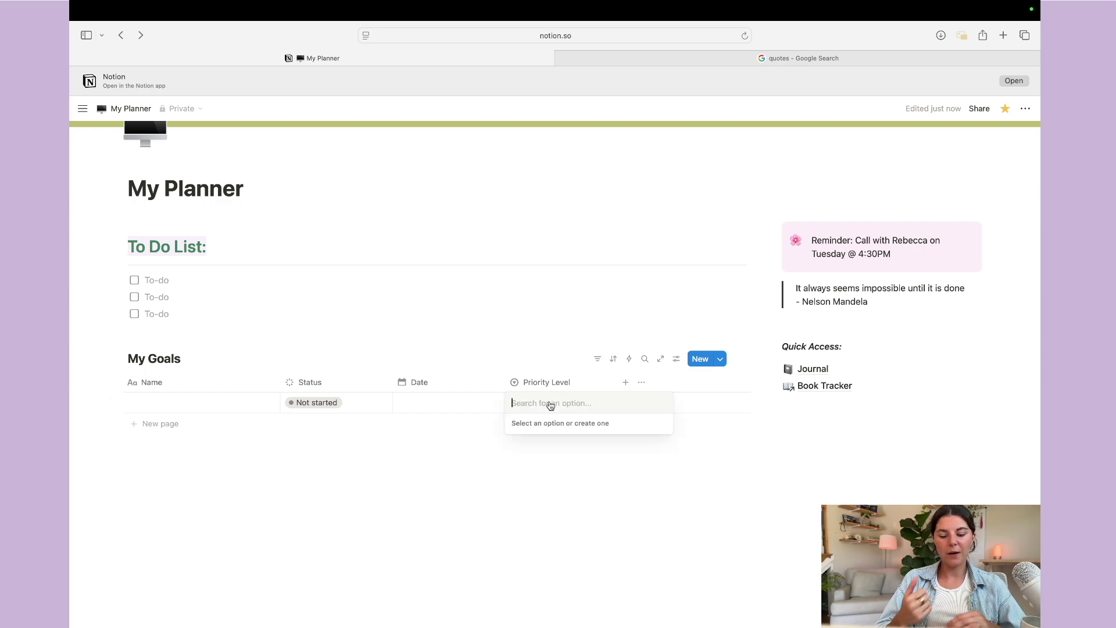
pyautogui.write('Low')
pyautogui.click(523, 440)
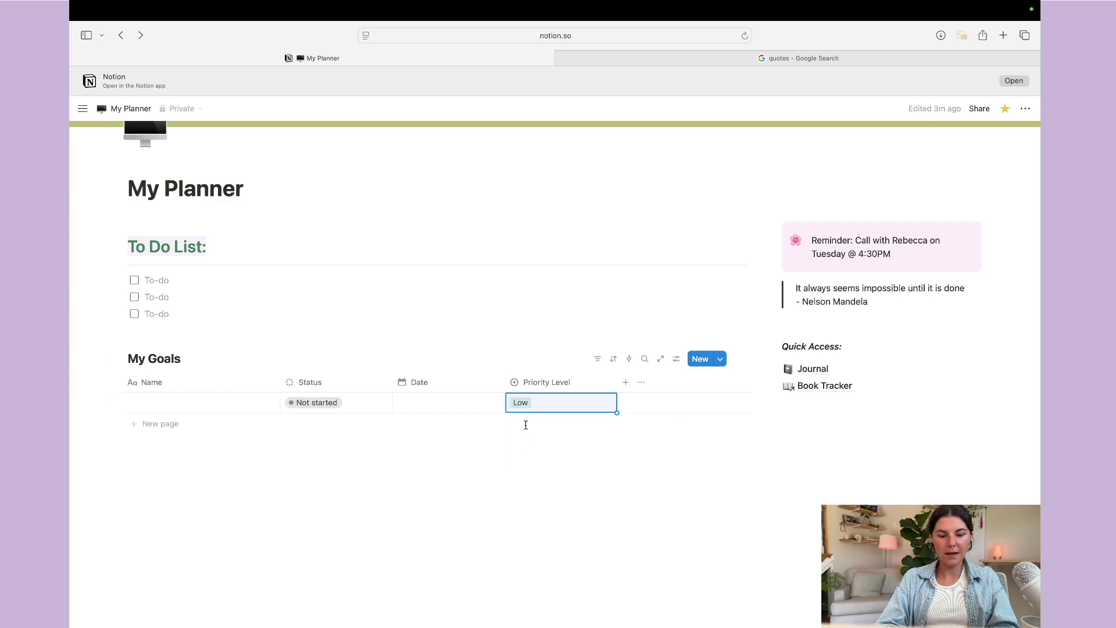
pyautogui.press('Return')
pyautogui.write('Medium')
pyautogui.press('Return')
pyautogui.write('High')
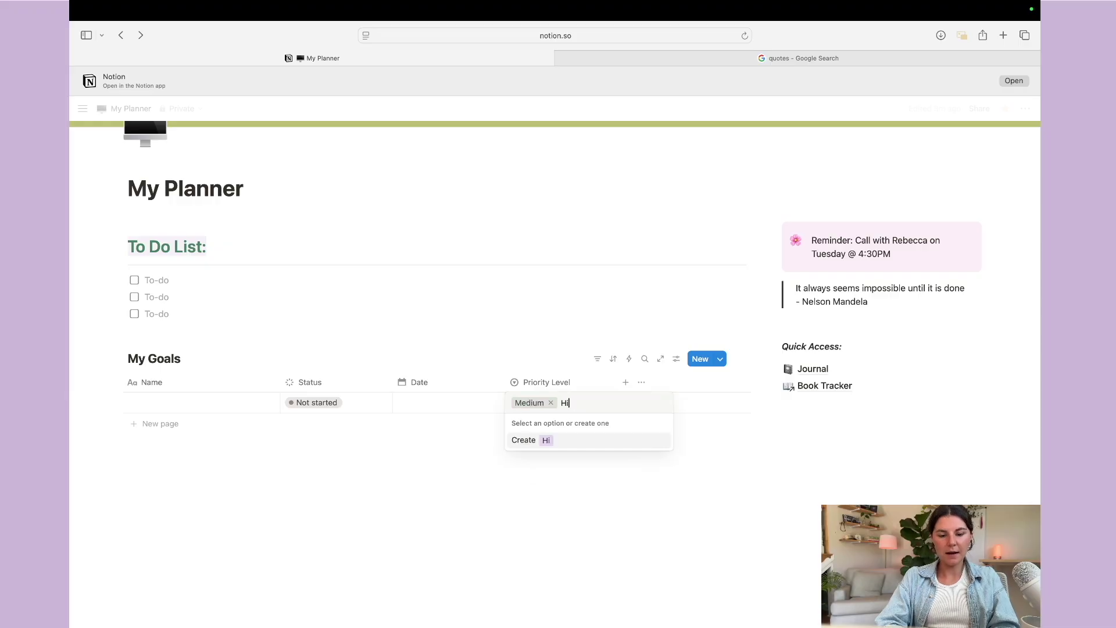
pyautogui.click(566, 451)
# - Name the first goal 'Run a marathon', give it an icon, and add another row
pyautogui.click(166, 401)
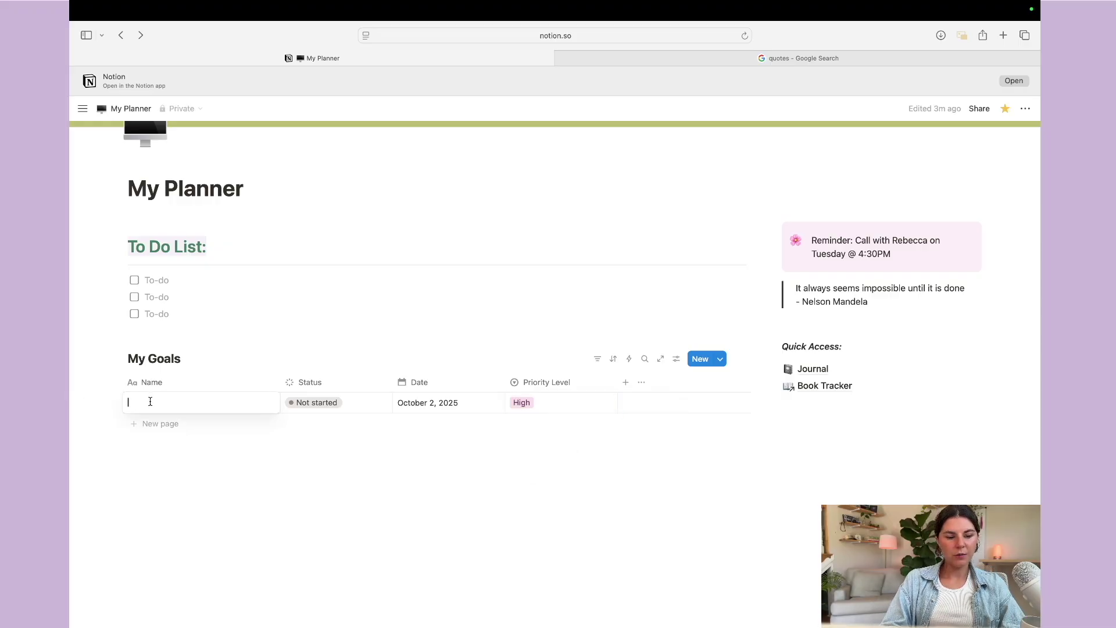
pyautogui.write('Run')
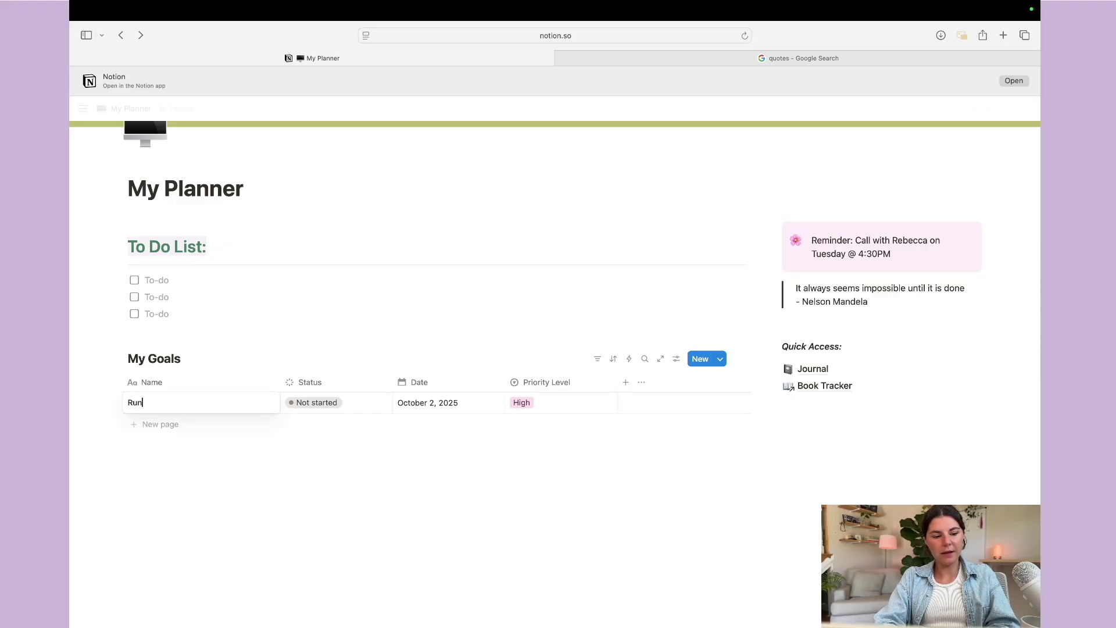
pyautogui.write(' a marathon')
pyautogui.press('Return')
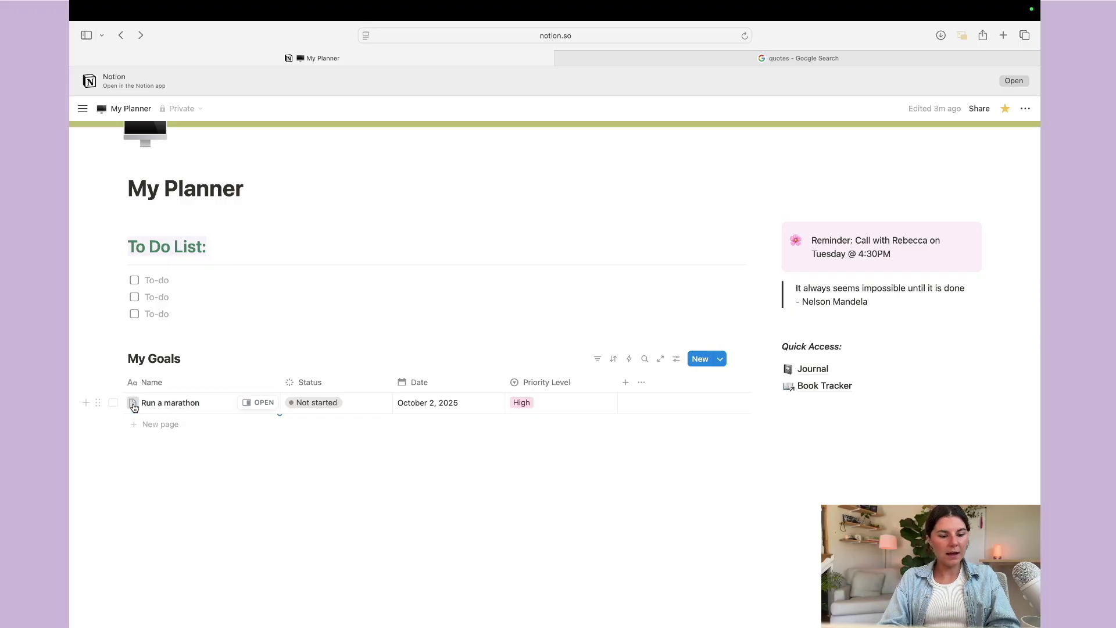
pyautogui.click(132, 402)
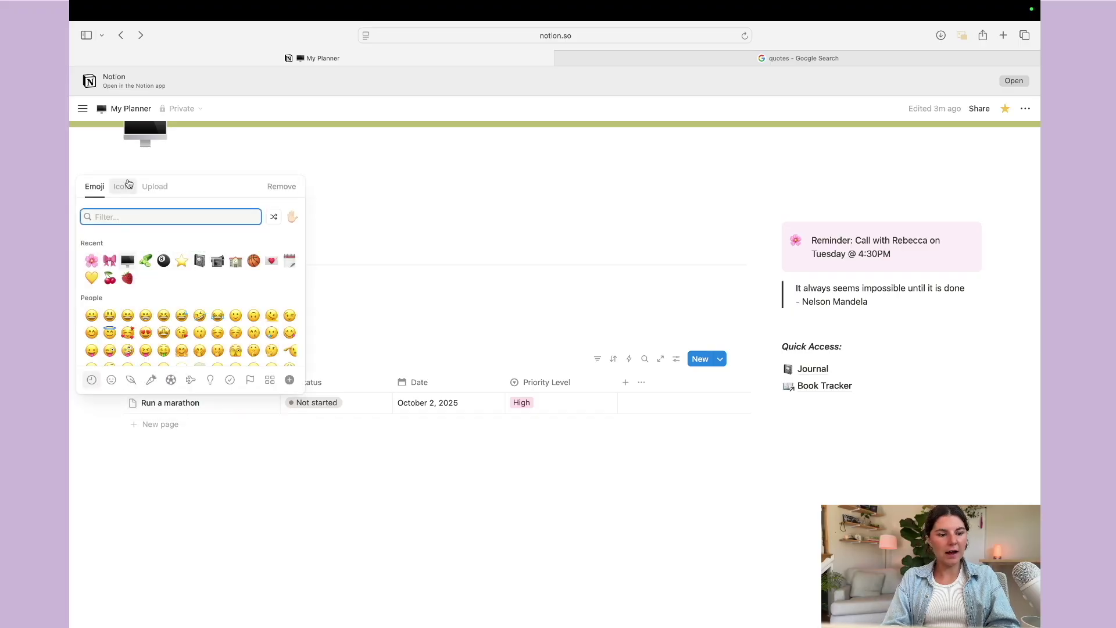
pyautogui.press('Escape')
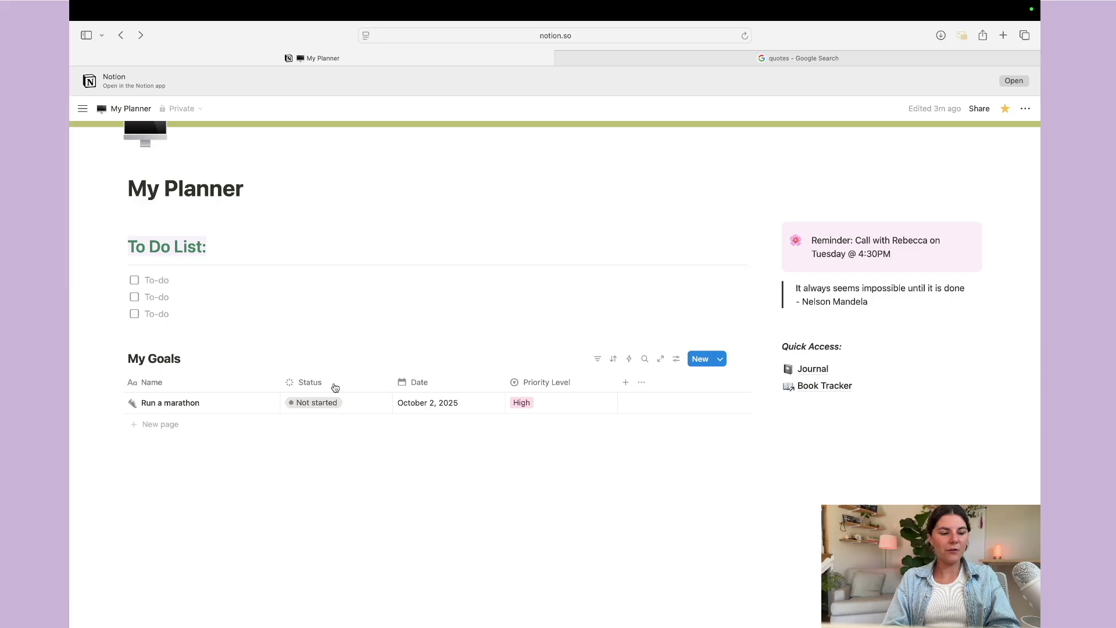
pyautogui.click(155, 424)
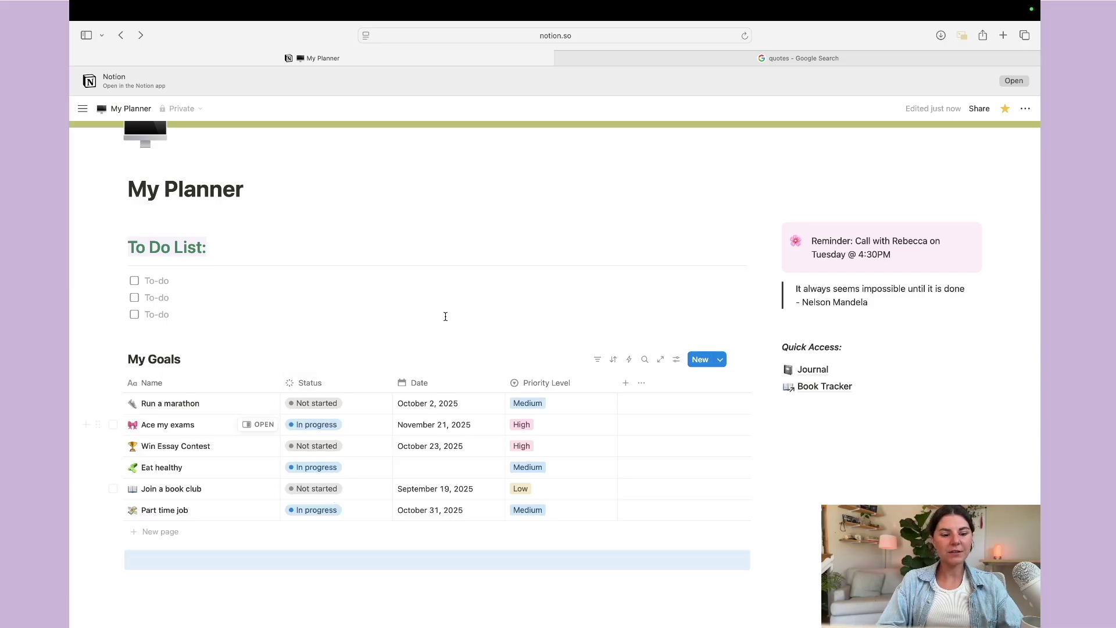
pyautogui.click(336, 335)
pyautogui.scroll(-1, 337, 335)
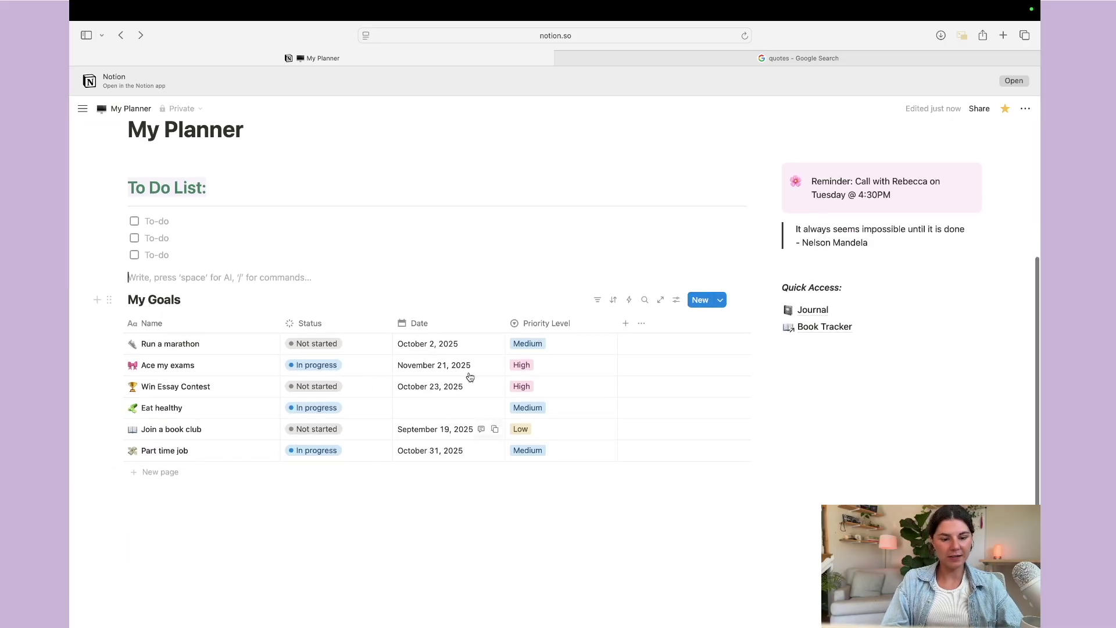
pyautogui.click(677, 301)
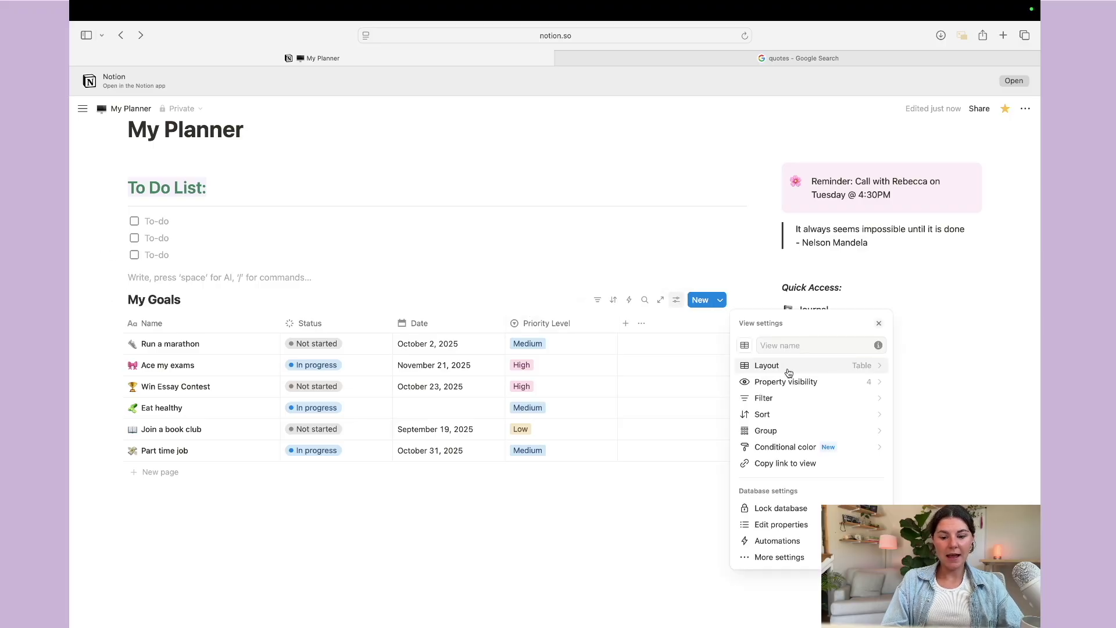
pyautogui.click(788, 373)
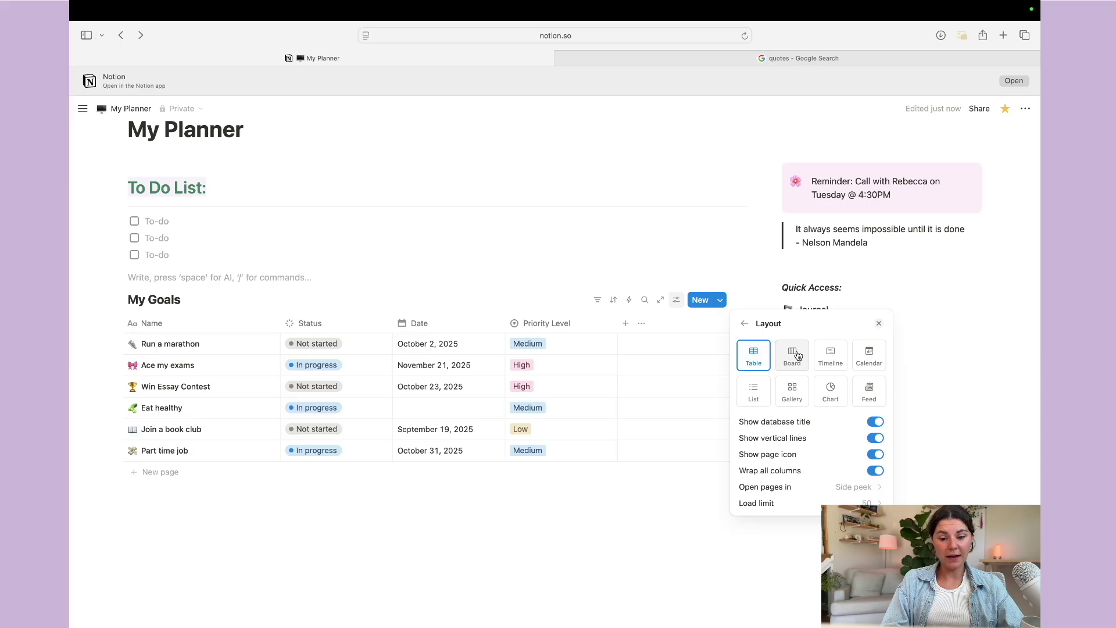
pyautogui.click(793, 355)
pyautogui.click(889, 412)
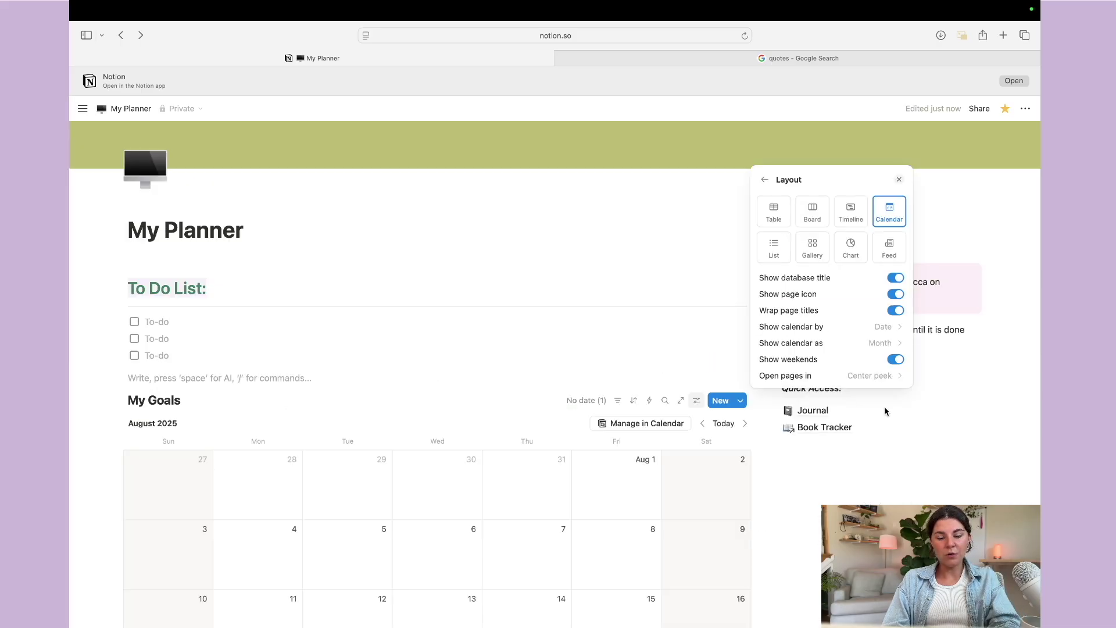
pyautogui.click(782, 254)
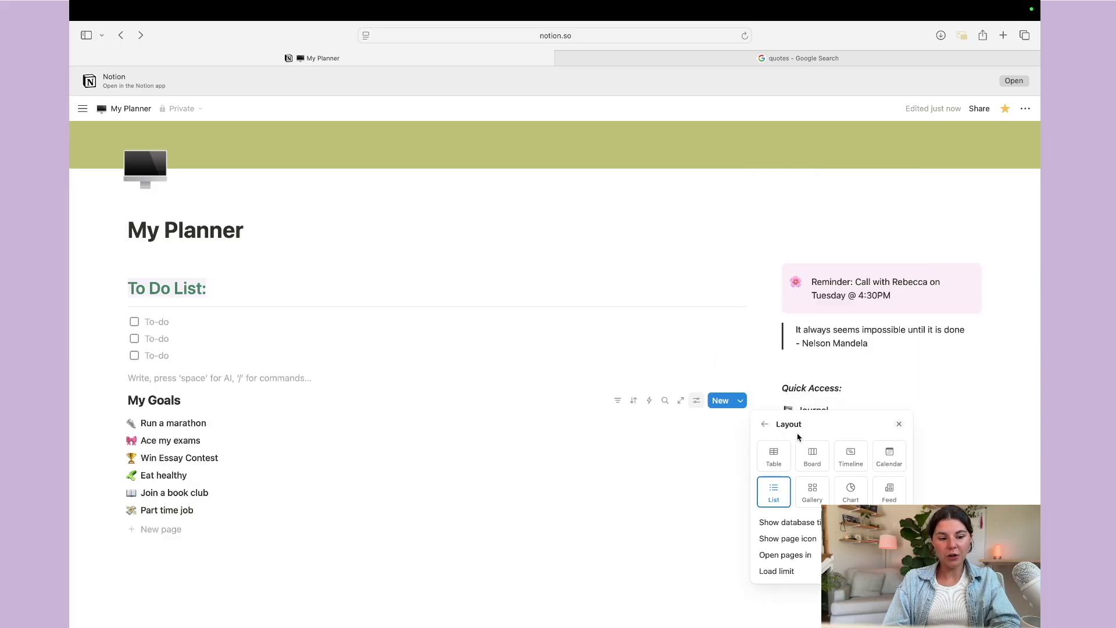
pyautogui.click(813, 494)
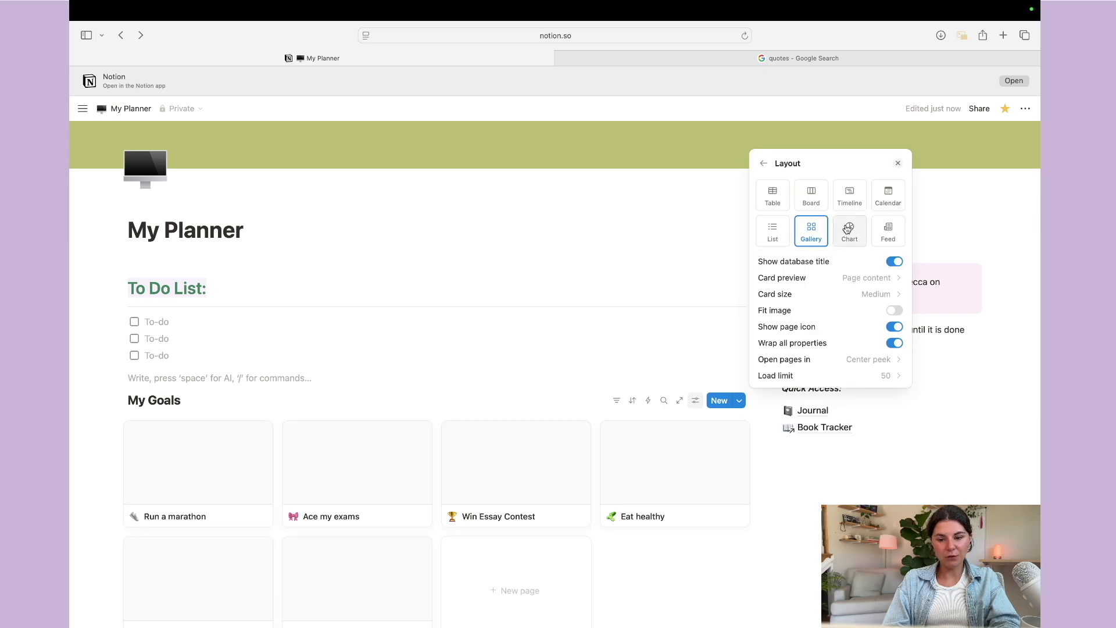
pyautogui.click(888, 231)
pyautogui.click(766, 453)
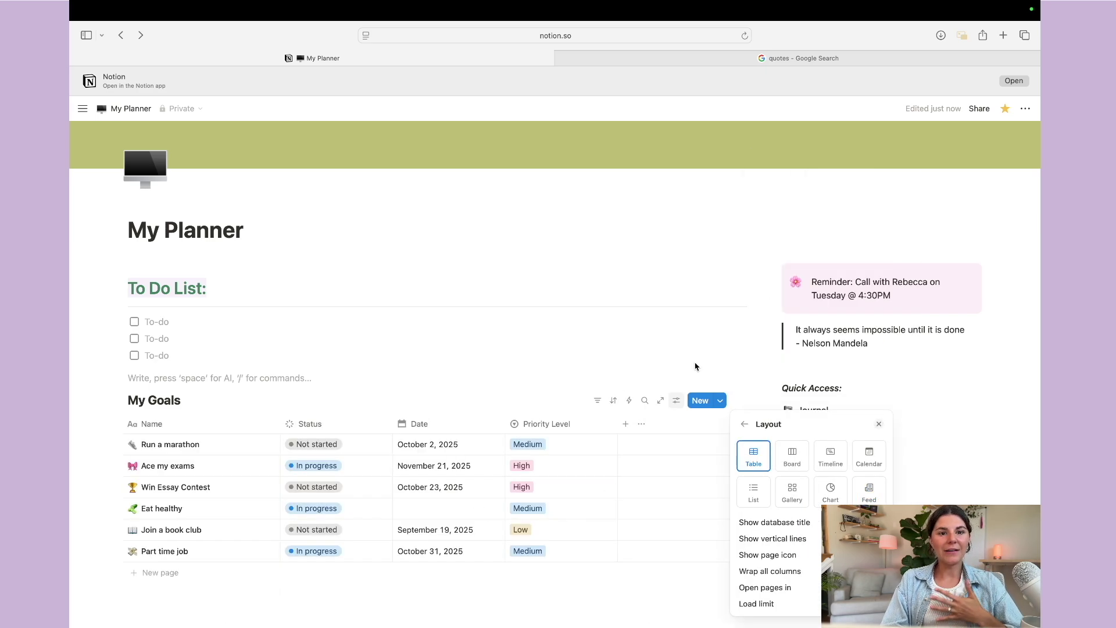
pyautogui.click(678, 370)
pyautogui.scroll(-3, 673, 368)
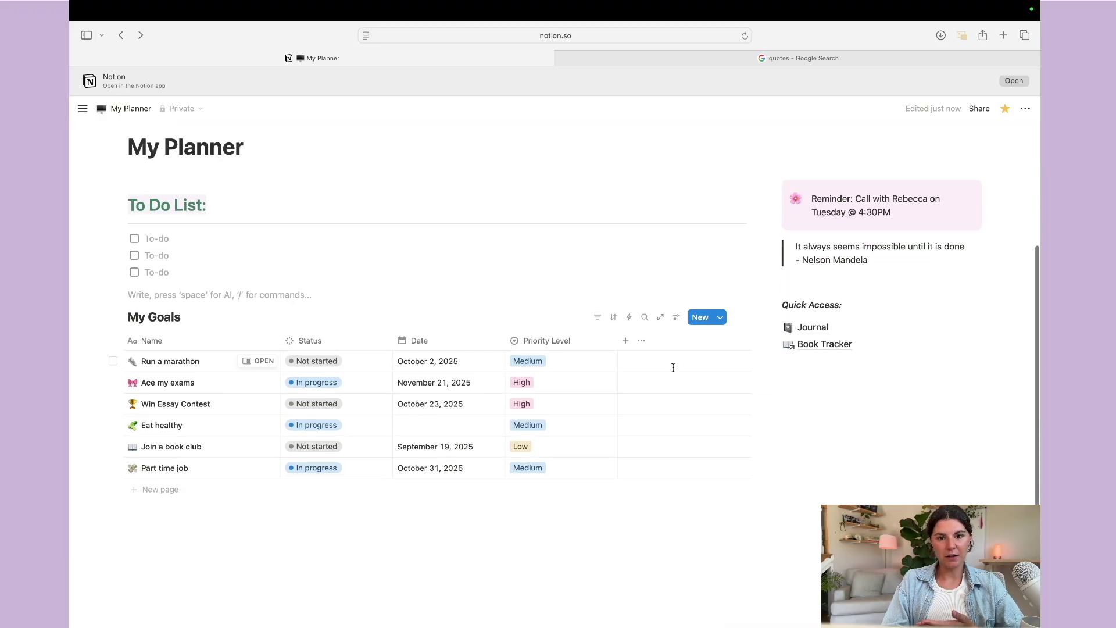
pyautogui.click(185, 530)
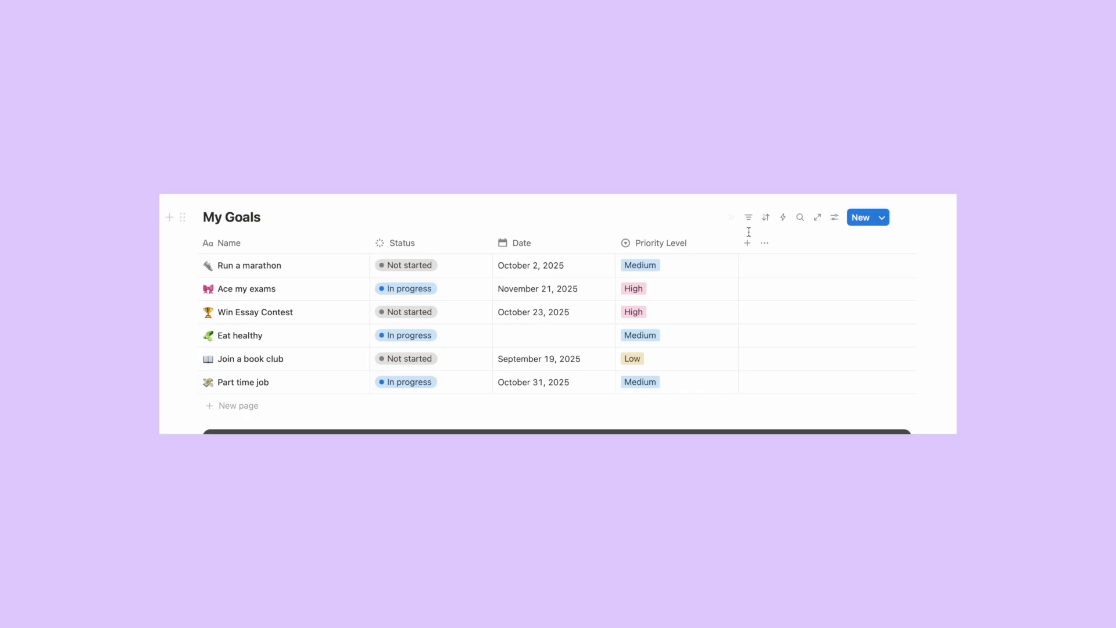
# - Filter My Goals by Priority Level so only High goals show
pyautogui.click(598, 317)
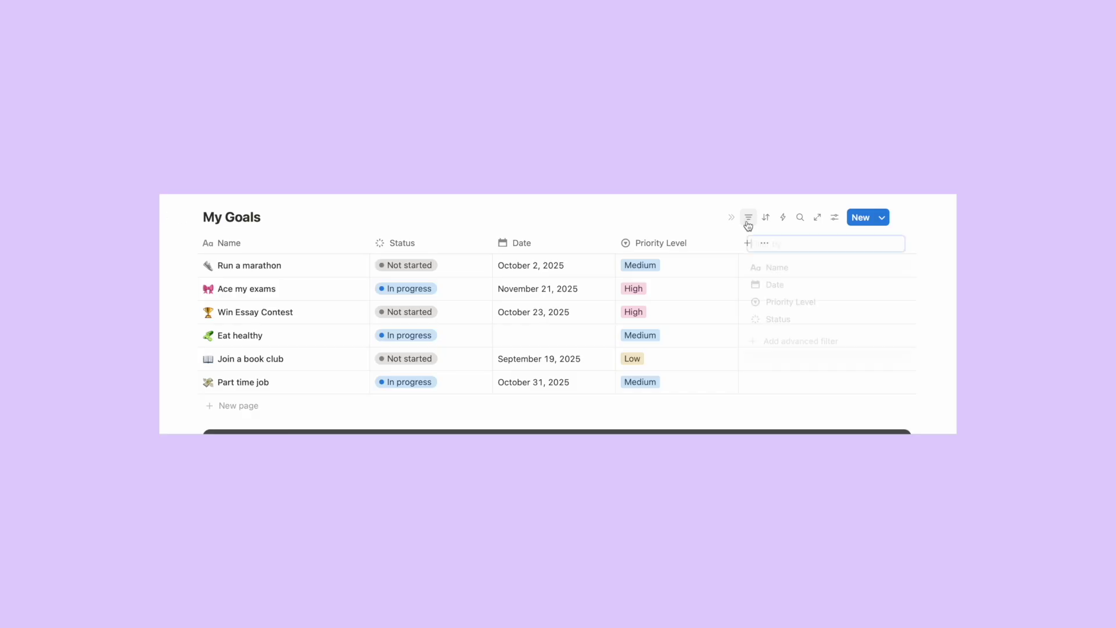
pyautogui.click(786, 305)
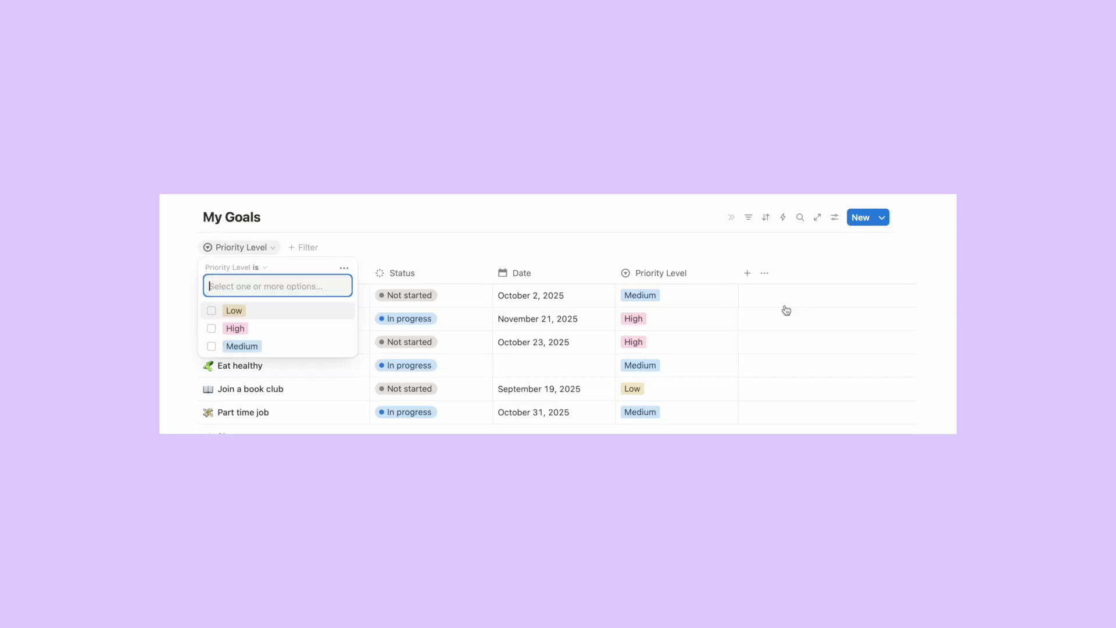
pyautogui.click(235, 329)
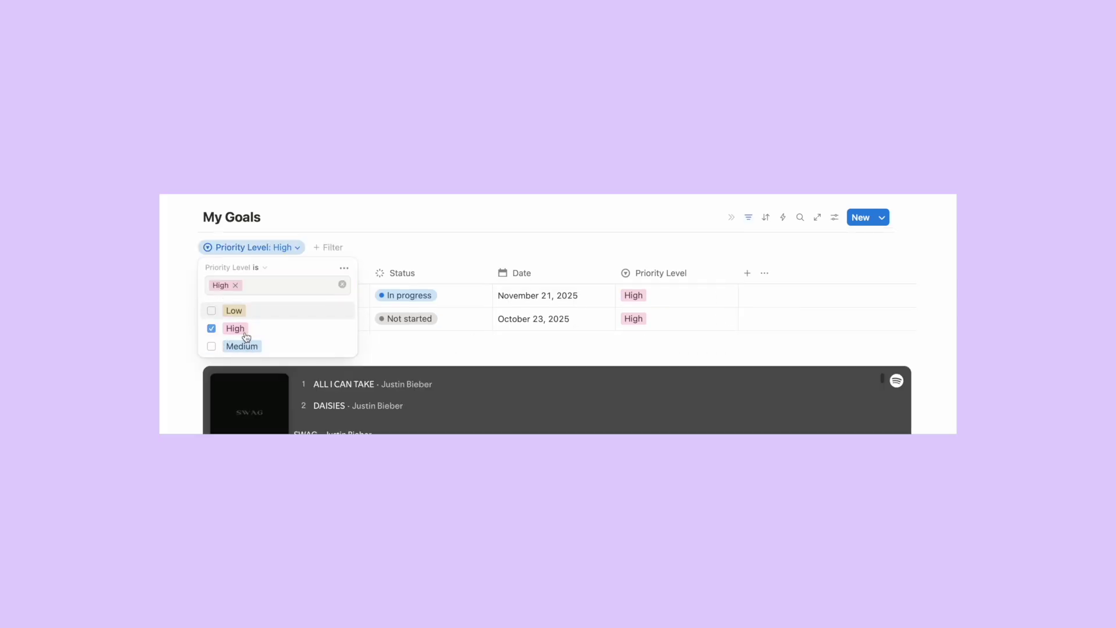
pyautogui.press('Escape')
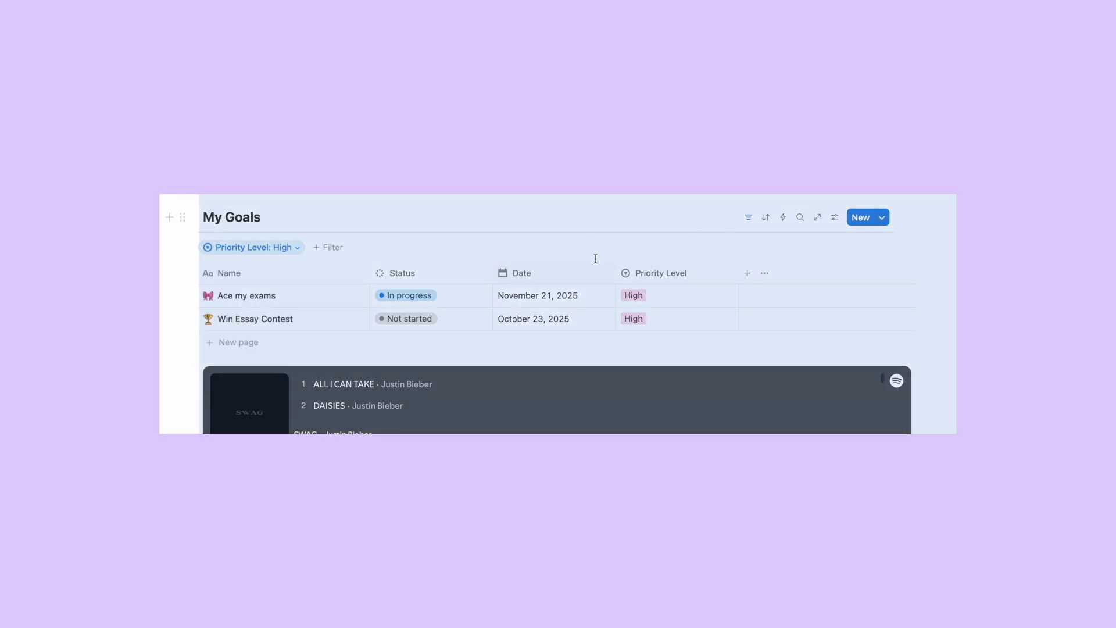
pyautogui.click(772, 284)
pyautogui.scroll(-1, 723, 289)
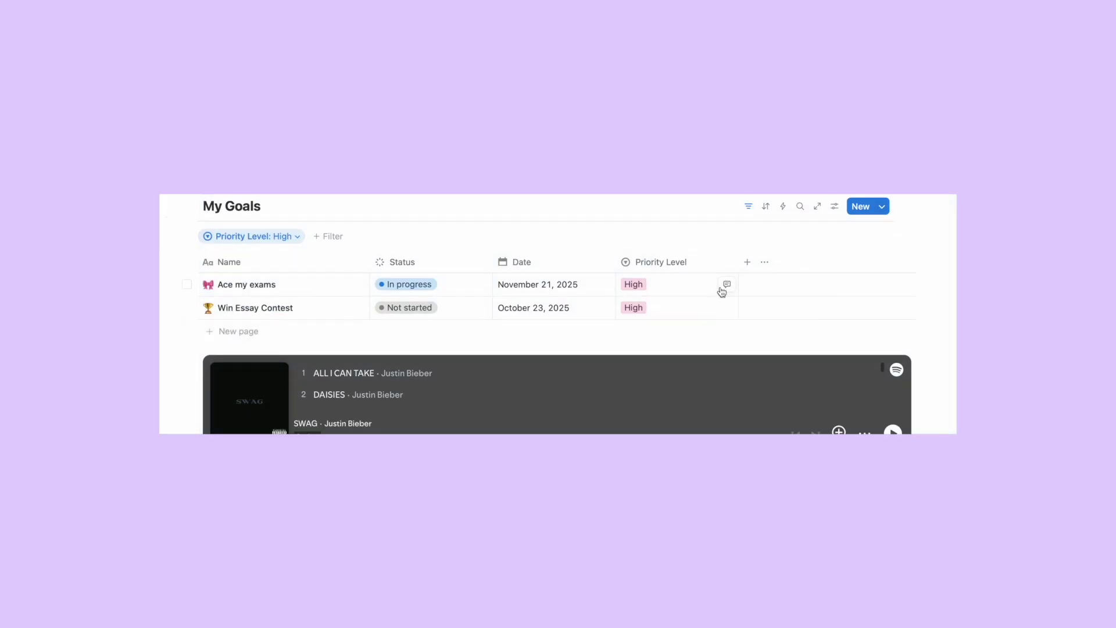
pyautogui.scroll(2, 721, 292)
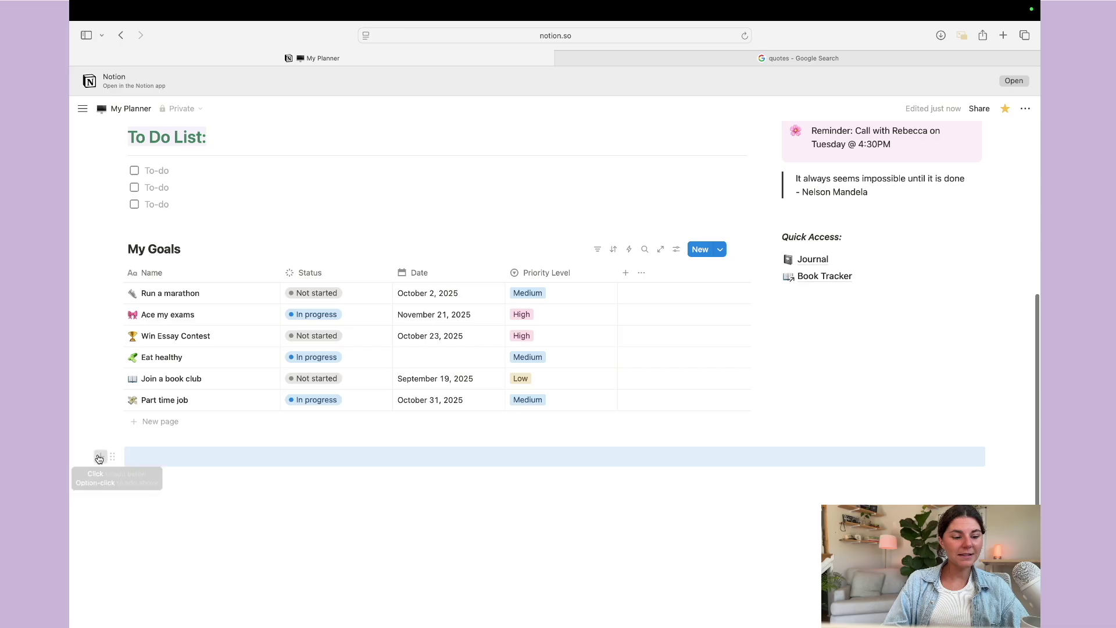
# - Insert a new empty calendar database below My Goals titled Monthly Planner
pyautogui.click(99, 459)
pyautogui.scroll(-10, 217, 356)
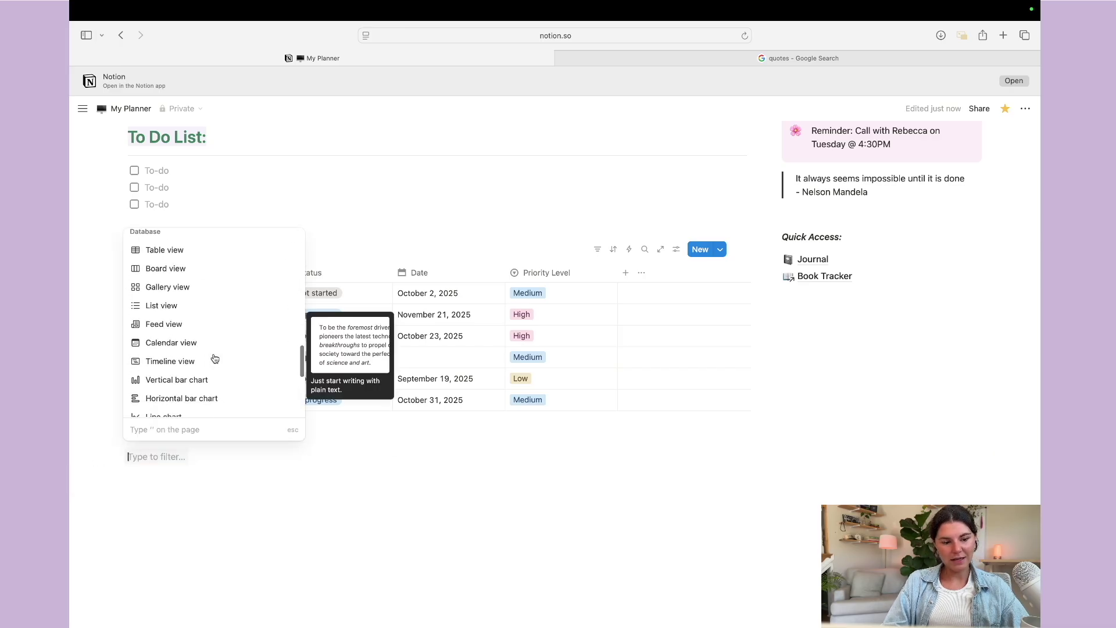
pyautogui.scroll(-2, 195, 326)
pyautogui.scroll(2, 189, 346)
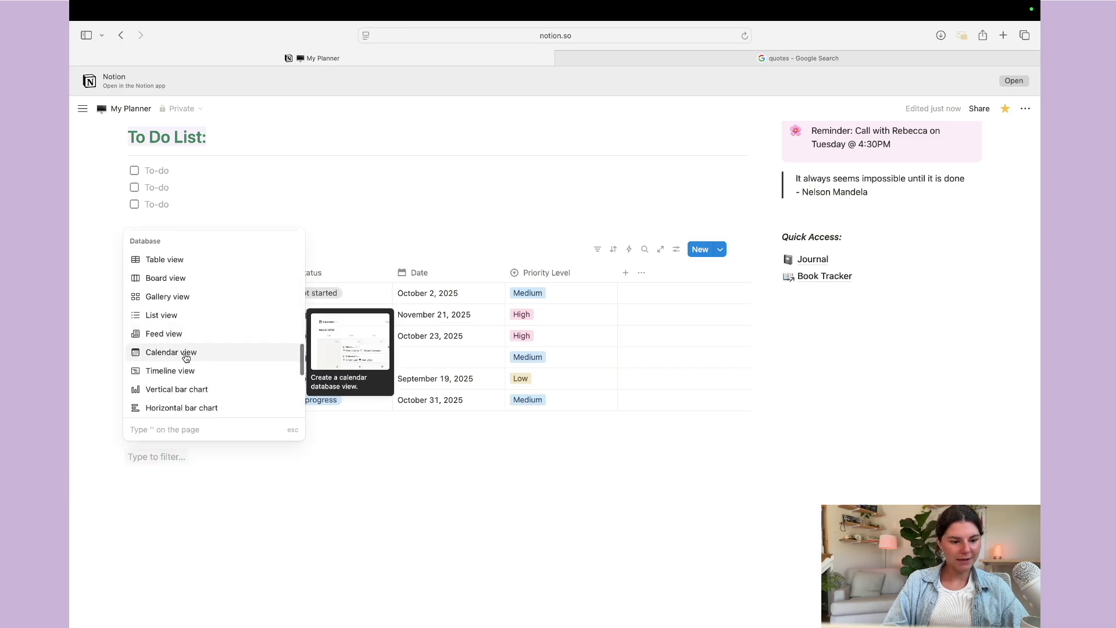
pyautogui.click(185, 355)
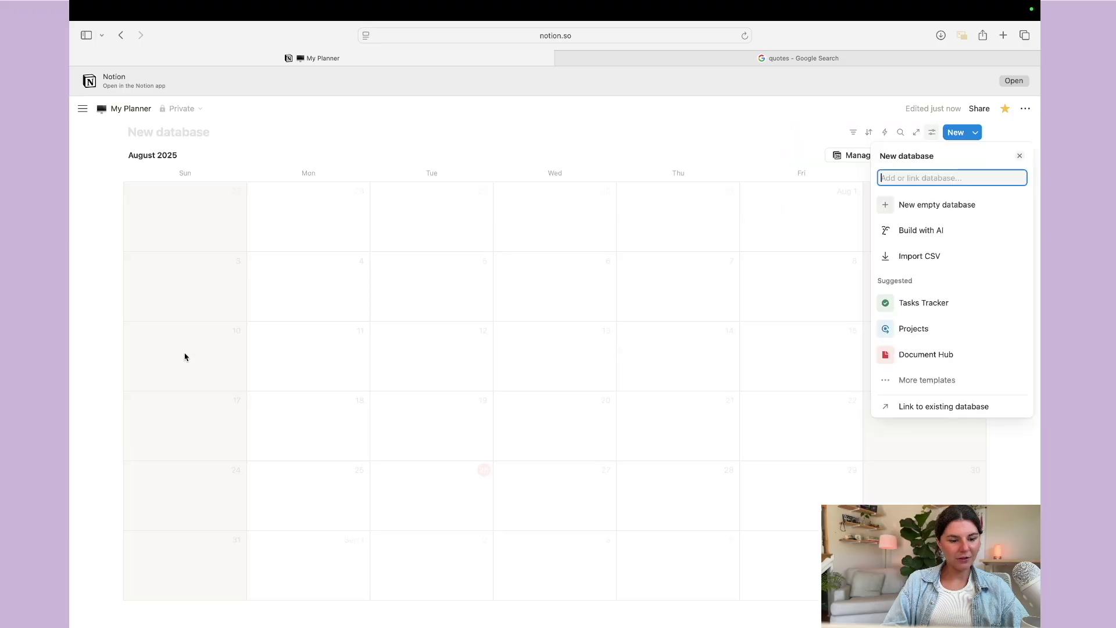
pyautogui.click(937, 205)
pyautogui.scroll(3, 368, 281)
pyautogui.click(231, 215)
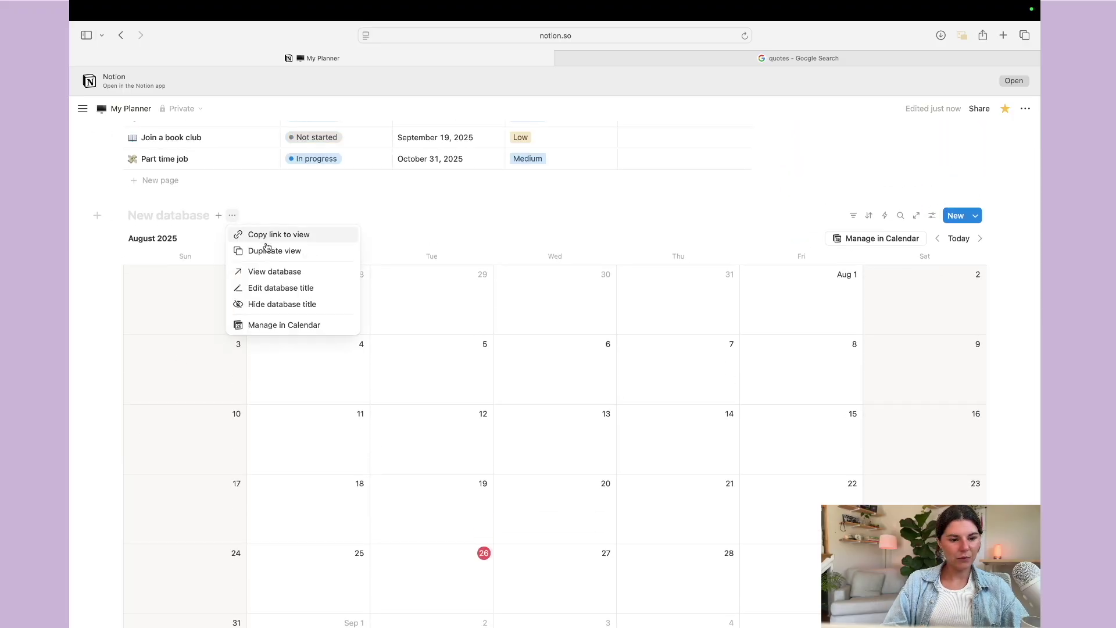
pyautogui.click(264, 287)
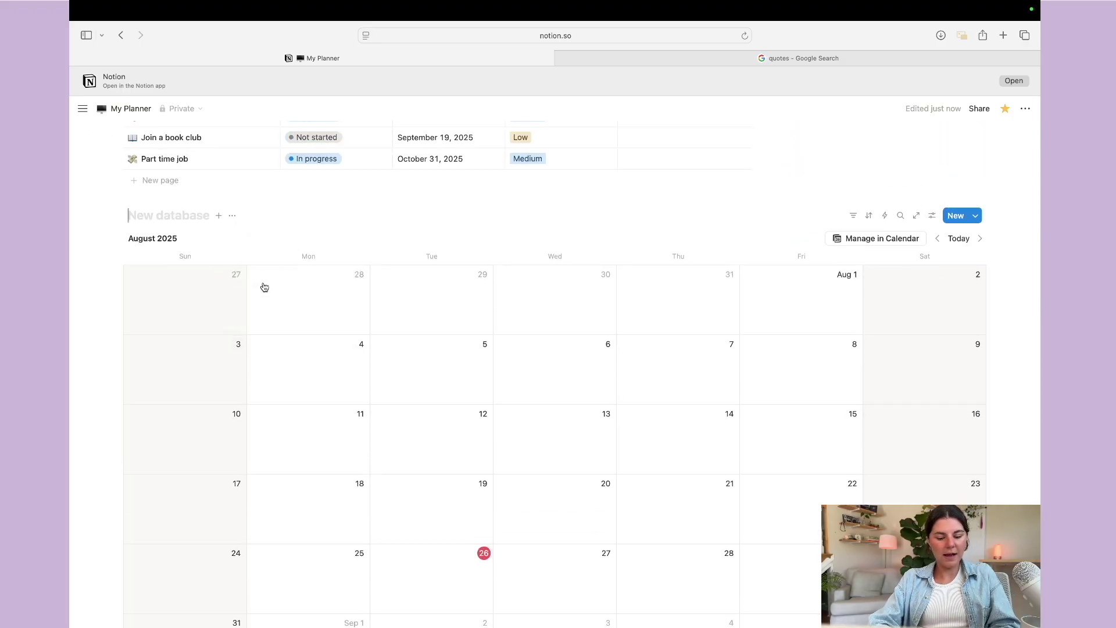
pyautogui.write('Monthly Planner')
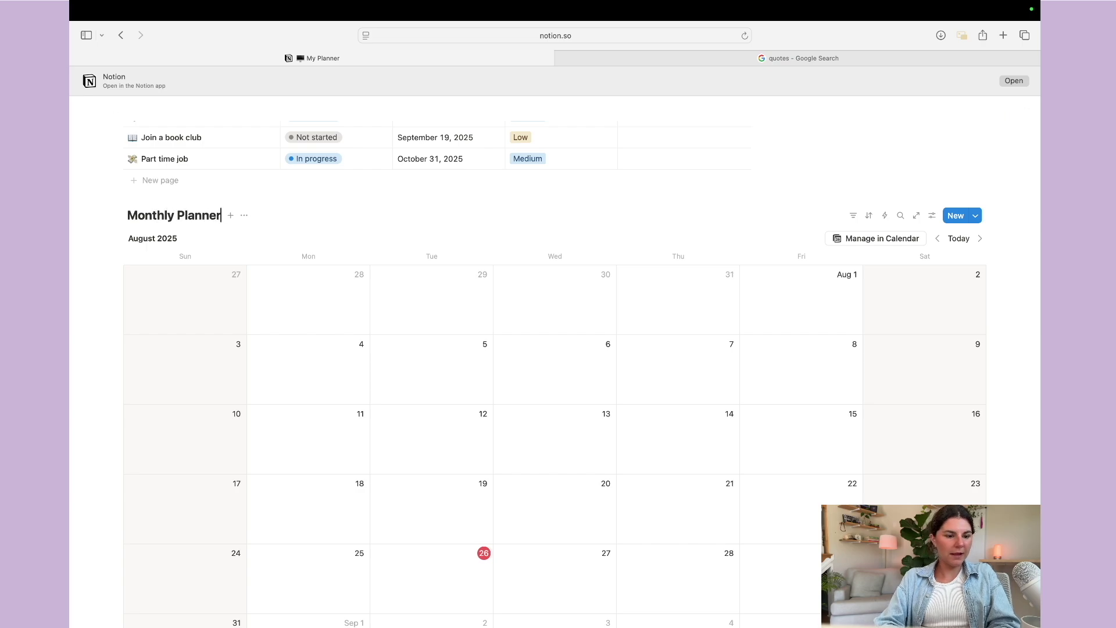
pyautogui.scroll(-5, 508, 460)
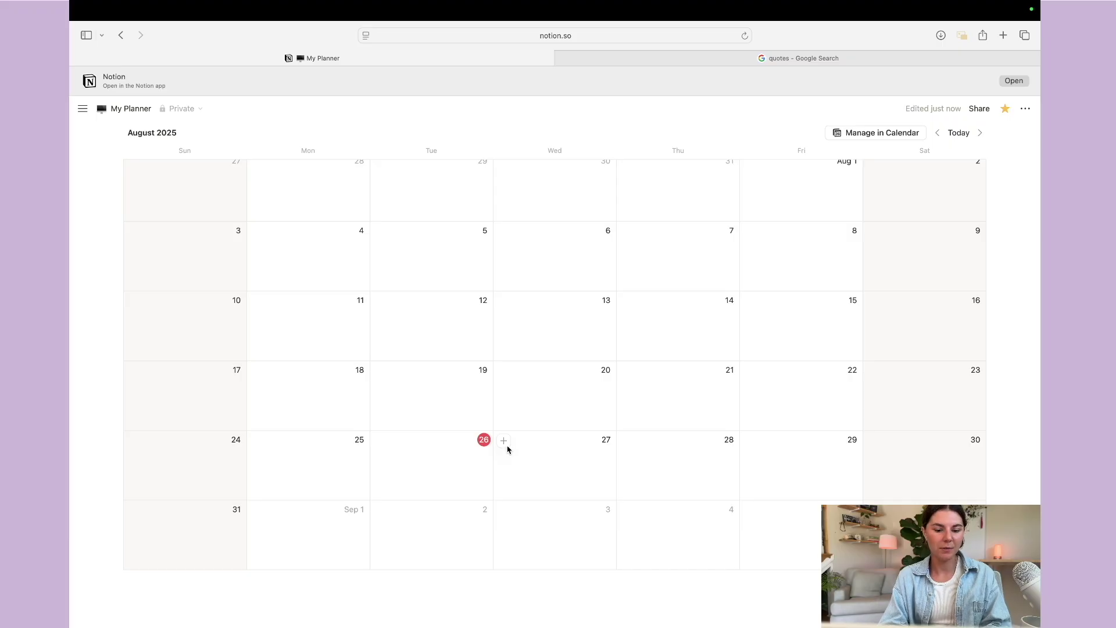
# - Add Book club, Girls night and MATH EXAM events on Aug 27, Aug 29 and Sep 2
pyautogui.click(503, 441)
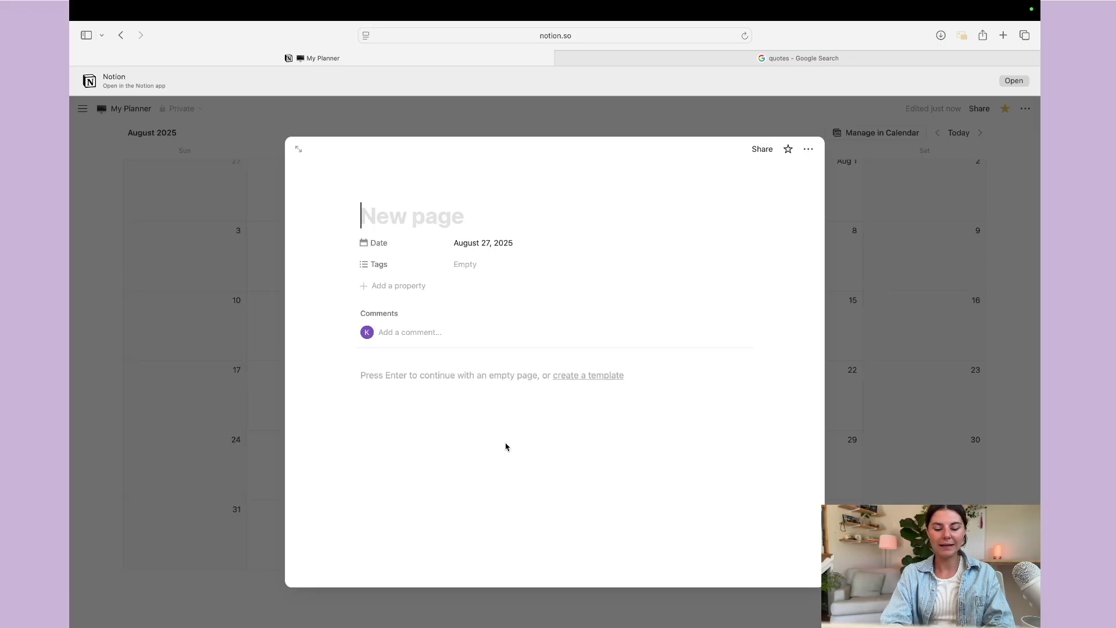
pyautogui.write('Book V')
pyautogui.press('BackSpace')
pyautogui.press('BackSpace')
pyautogui.write('G')
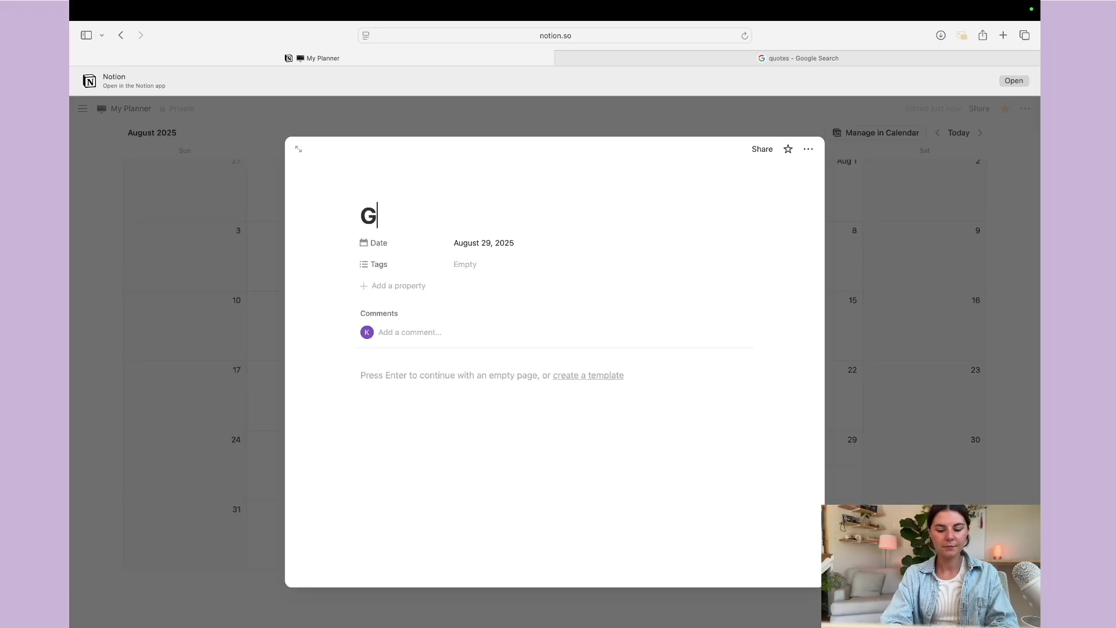
pyautogui.write('irls nifhr')
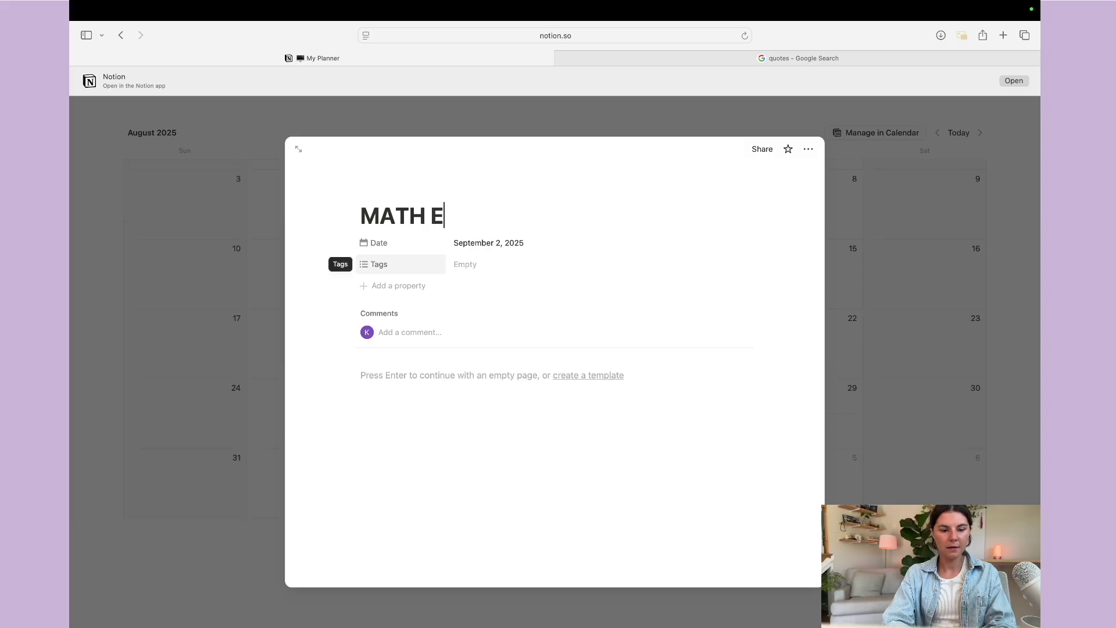
pyautogui.write('X')
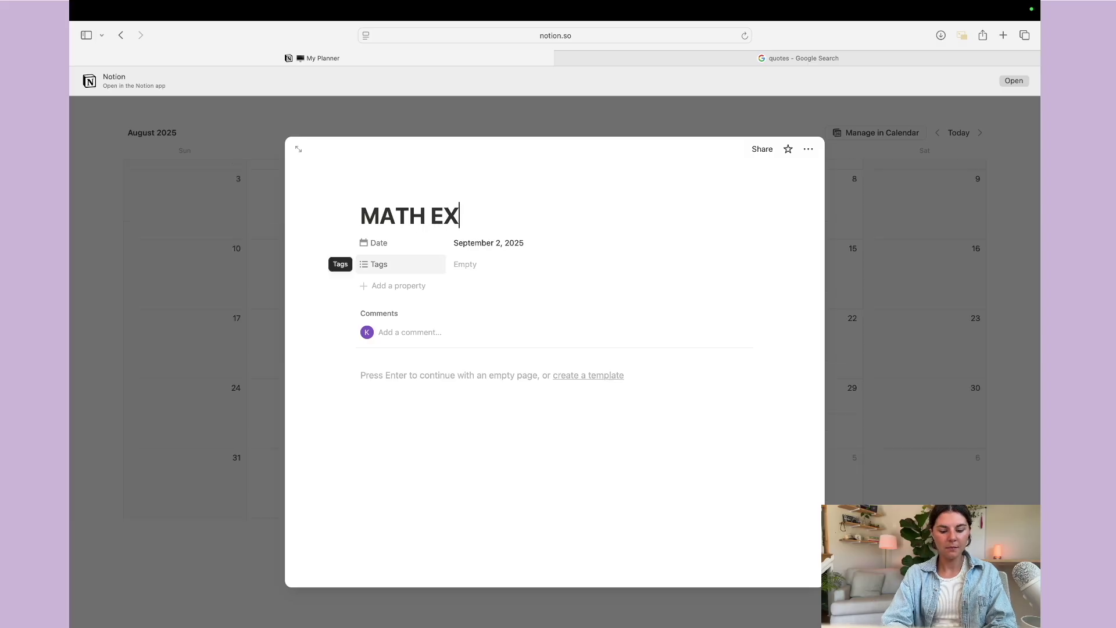
pyautogui.write('AM')
pyautogui.press('Escape')
pyautogui.scroll(2, 762, 353)
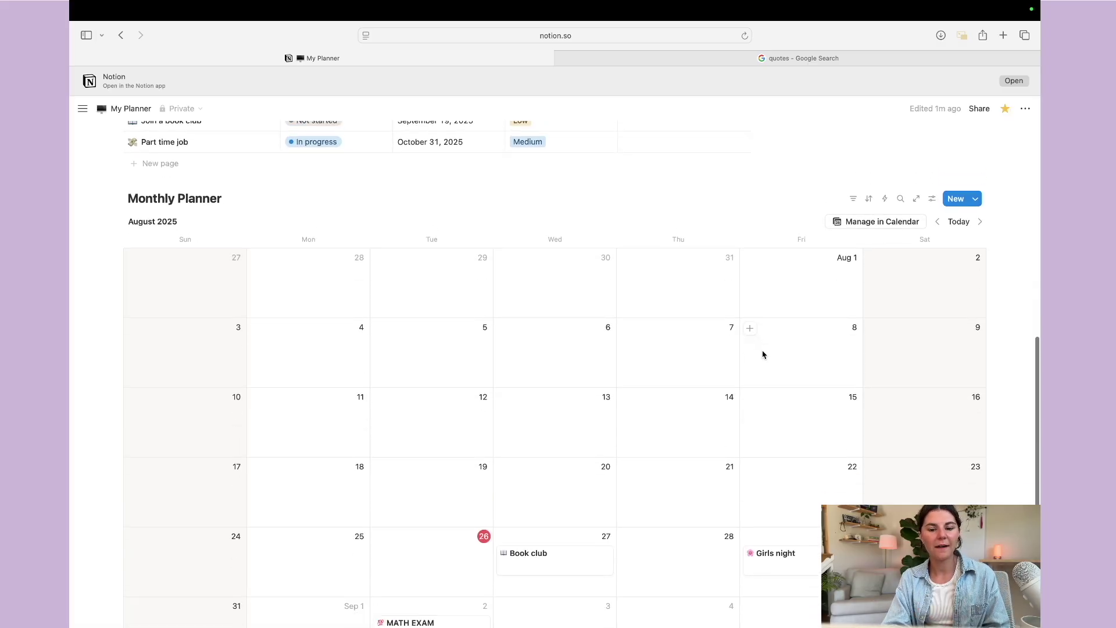
pyautogui.scroll(-2, 763, 354)
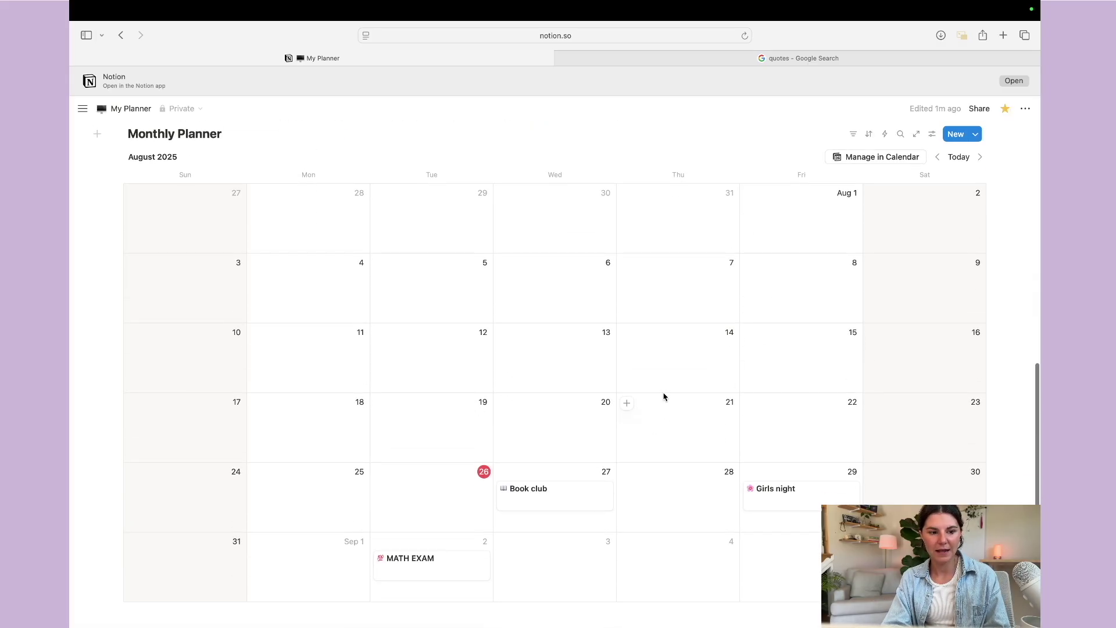
pyautogui.scroll(5, 709, 348)
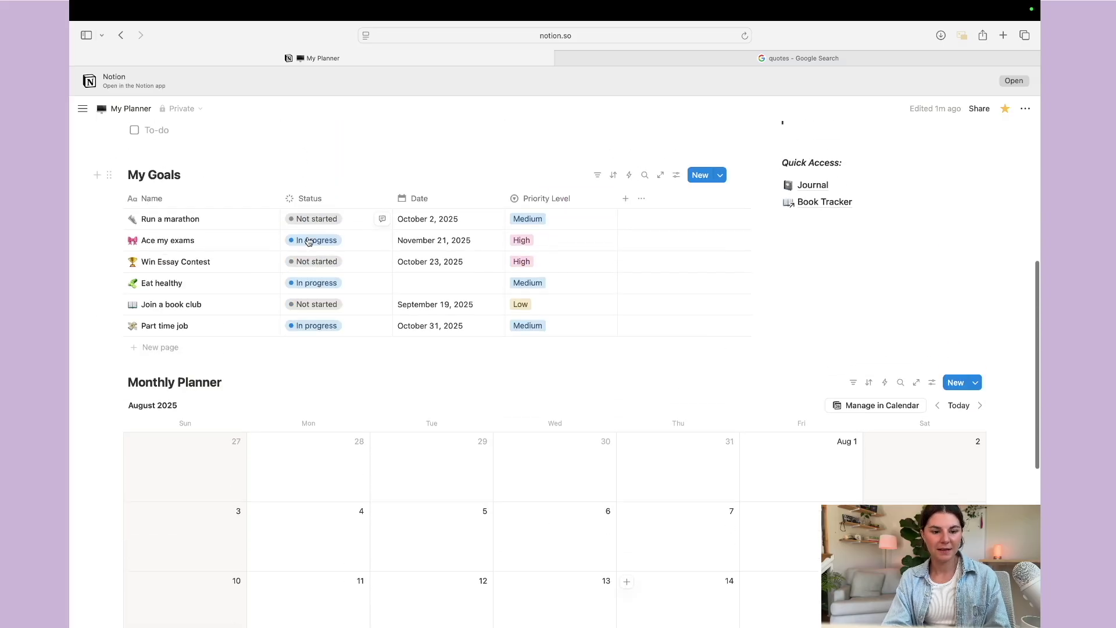
pyautogui.scroll(-5, 455, 294)
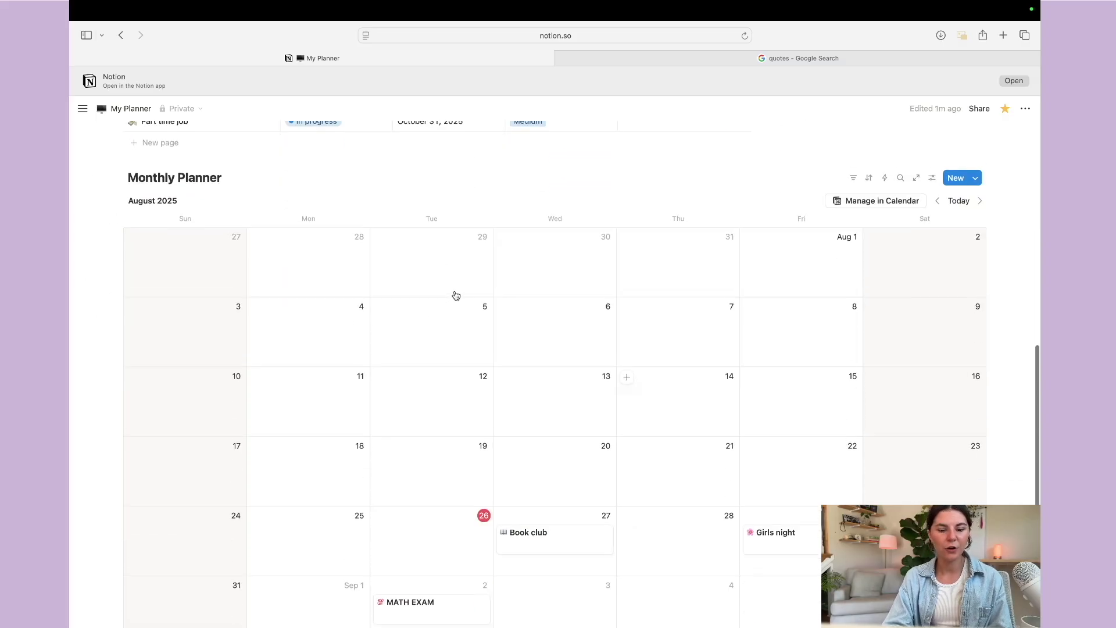
pyautogui.scroll(1, 710, 260)
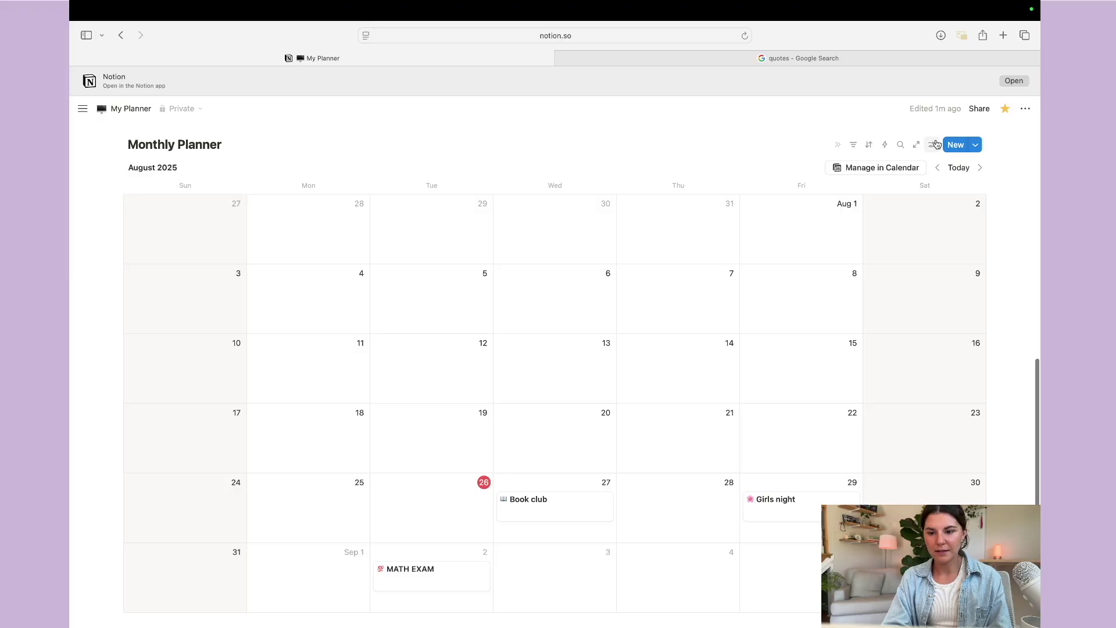
# - Create a Multi-select property on Monthly Planner with Personal and School options
pyautogui.click(934, 144)
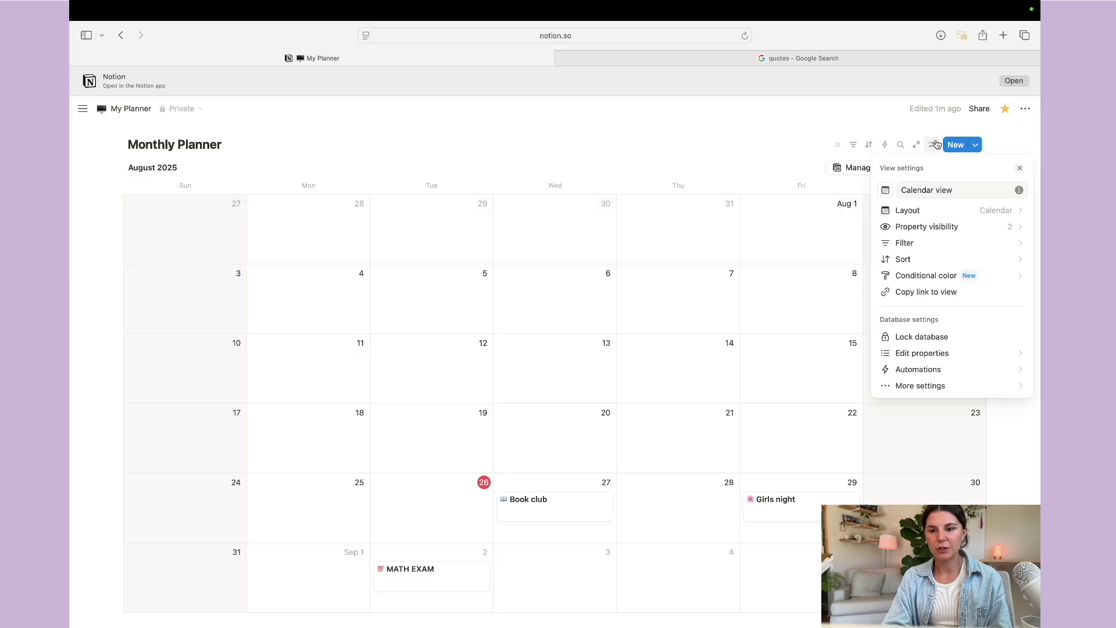
pyautogui.click(916, 353)
pyautogui.click(978, 272)
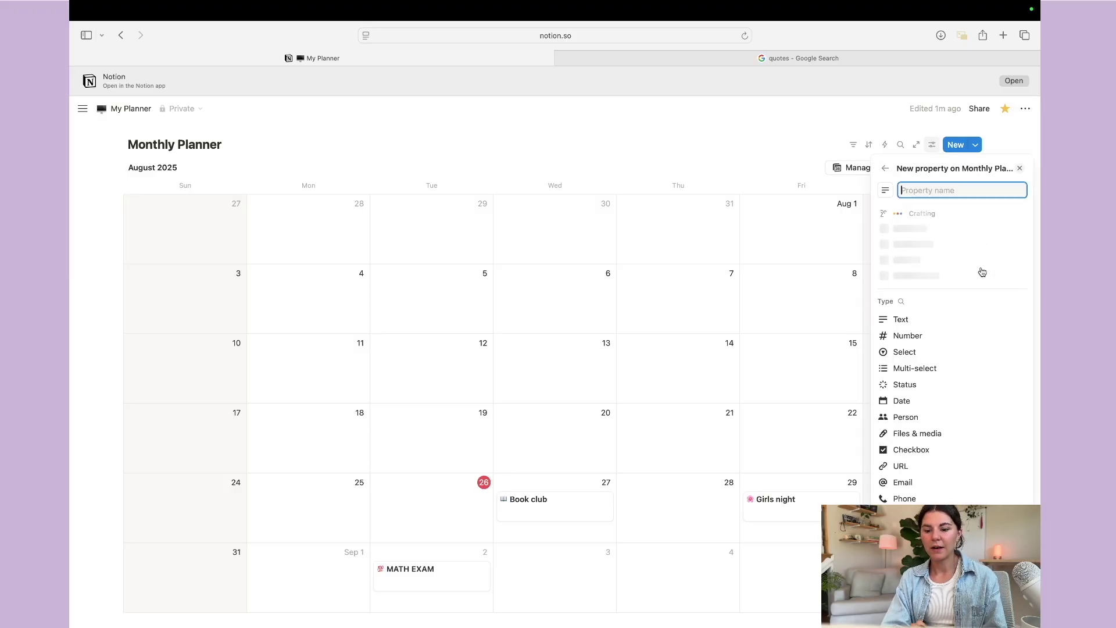
pyautogui.scroll(-1, 940, 356)
pyautogui.click(930, 340)
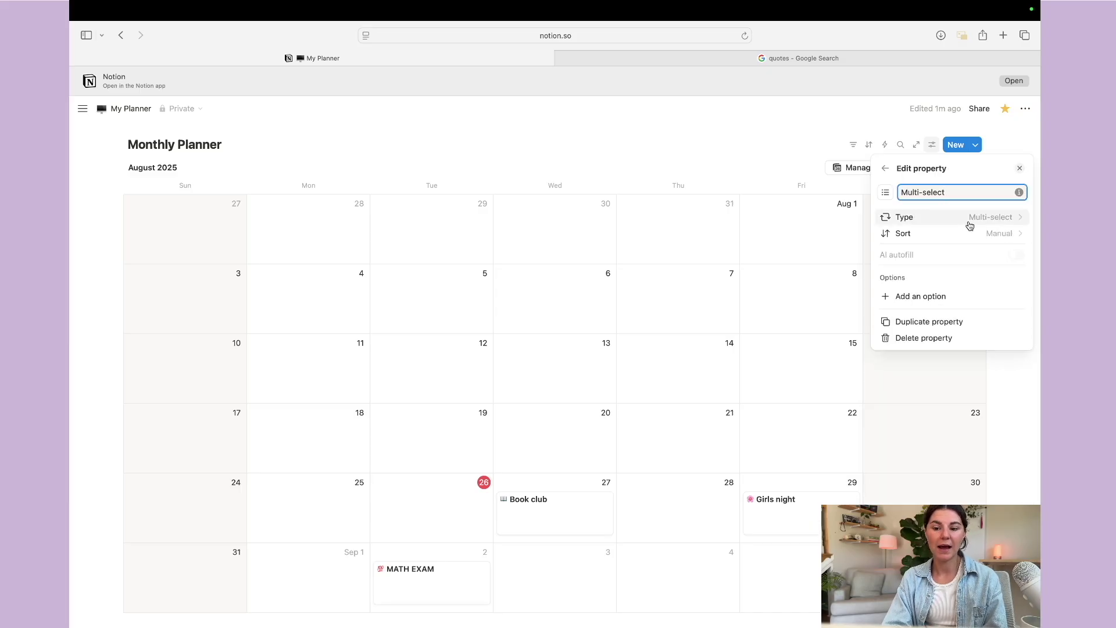
pyautogui.click(924, 296)
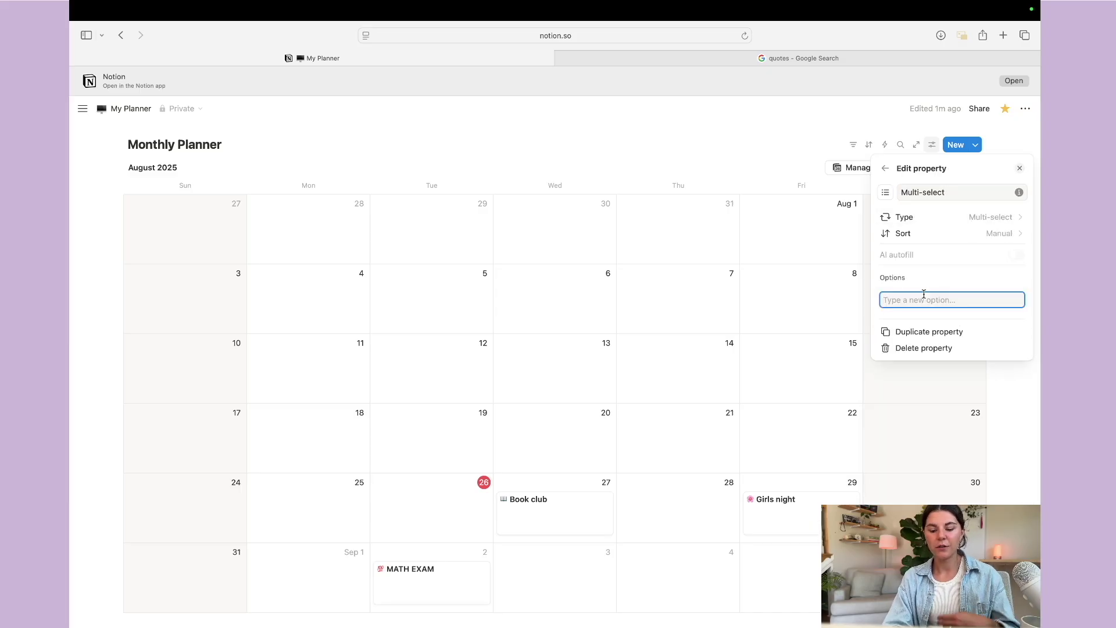
pyautogui.write('Per')
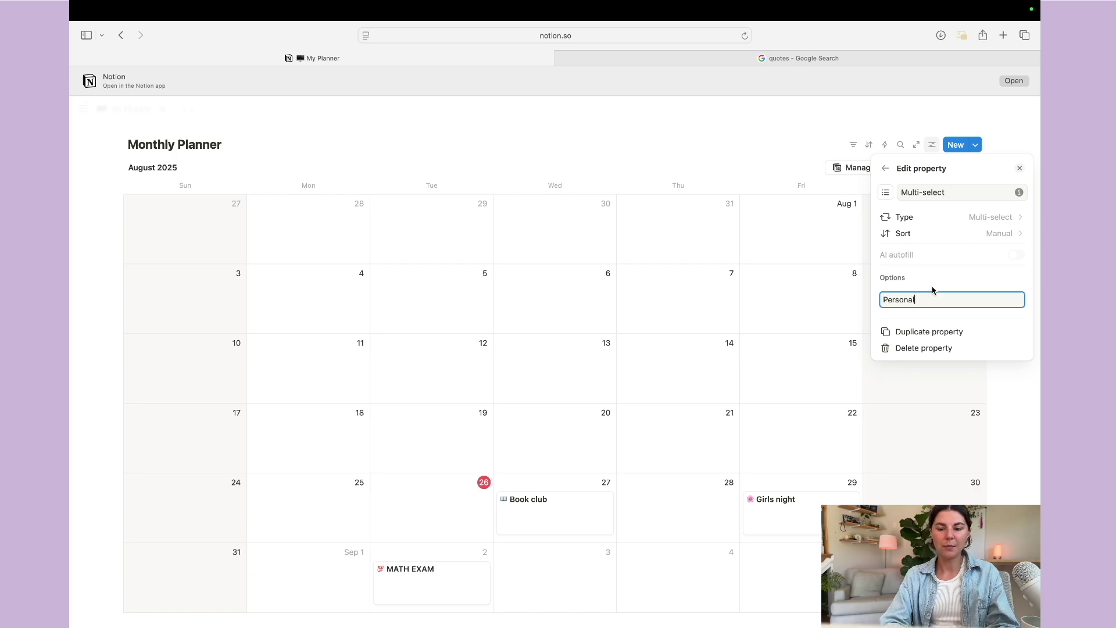
pyautogui.write('sonal')
pyautogui.press('Return')
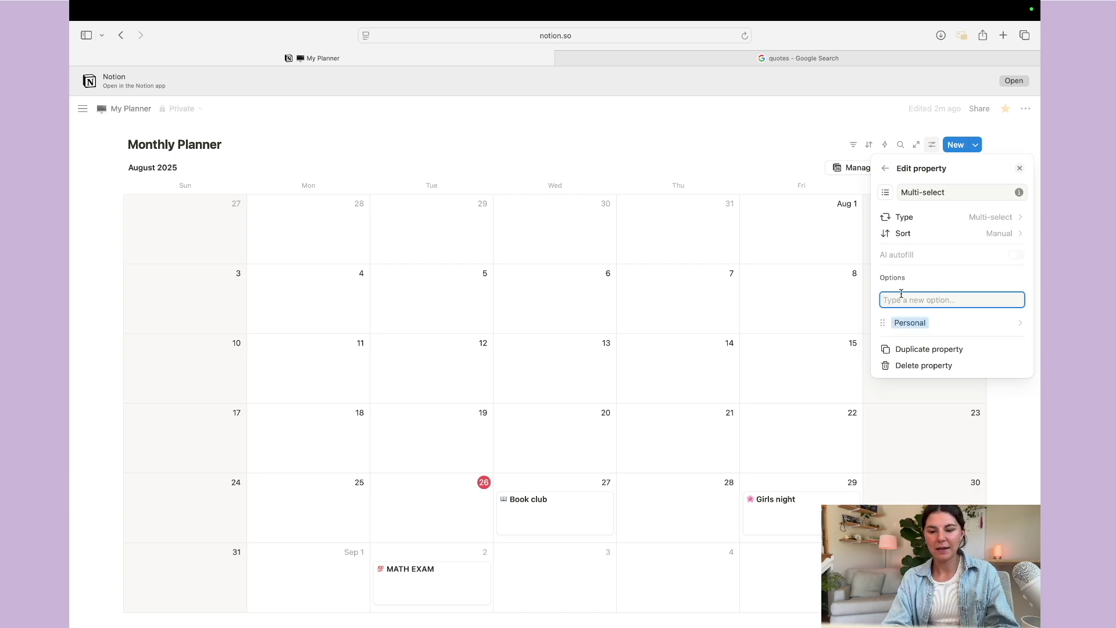
pyautogui.write('School')
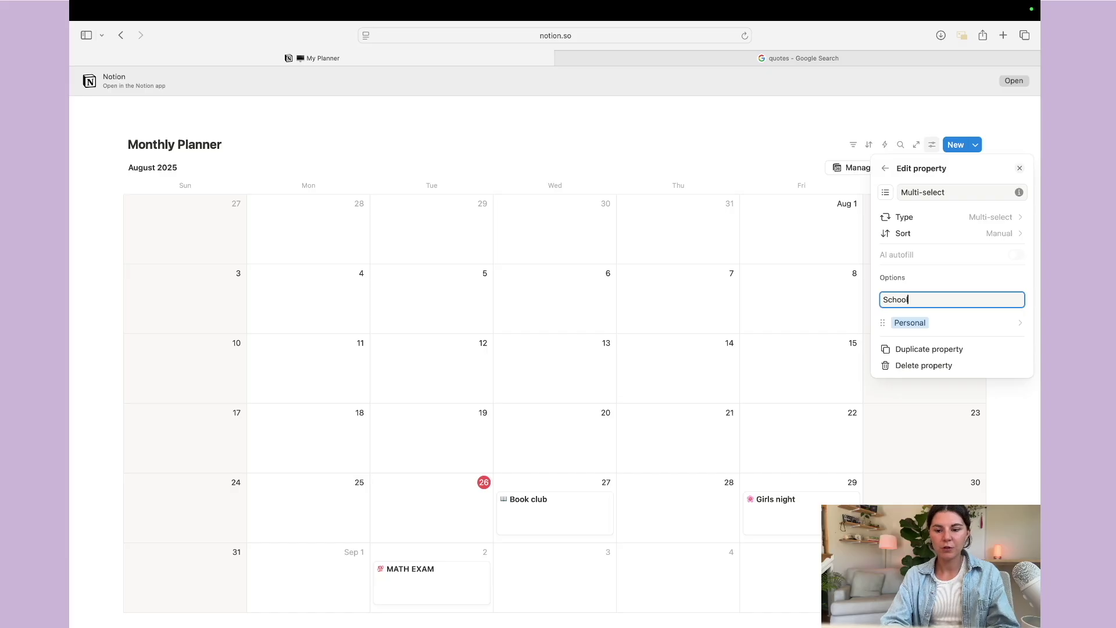
pyautogui.press('Return')
# - Create the Clubs tag and tag the Book club event with Clubs
pyautogui.write('Clubs')
pyautogui.click(550, 500)
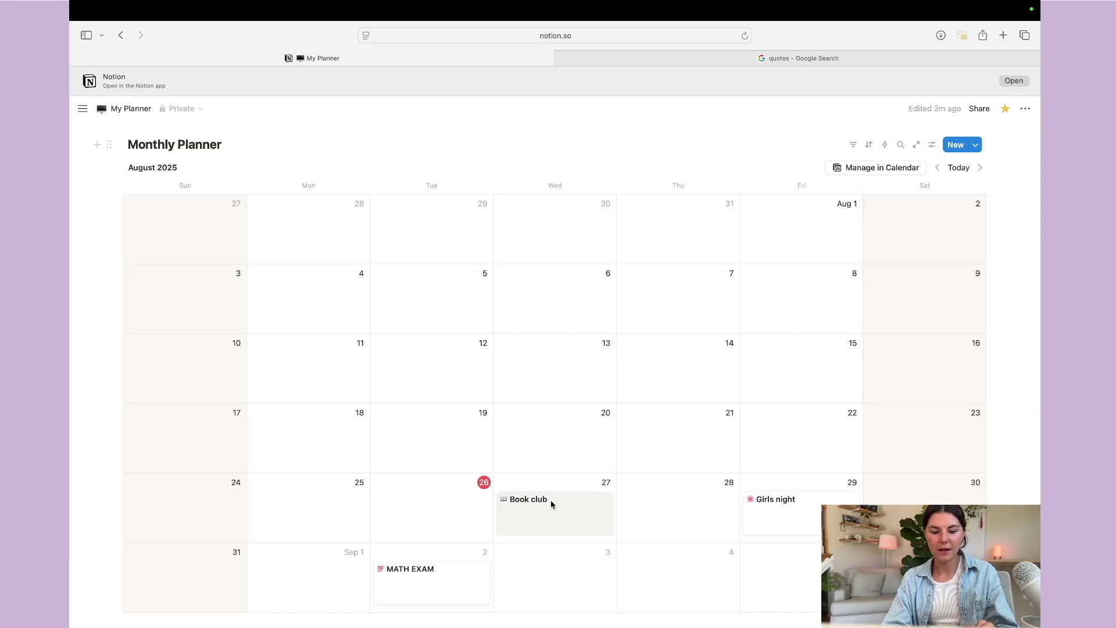
pyautogui.click(549, 499)
pyautogui.click(466, 352)
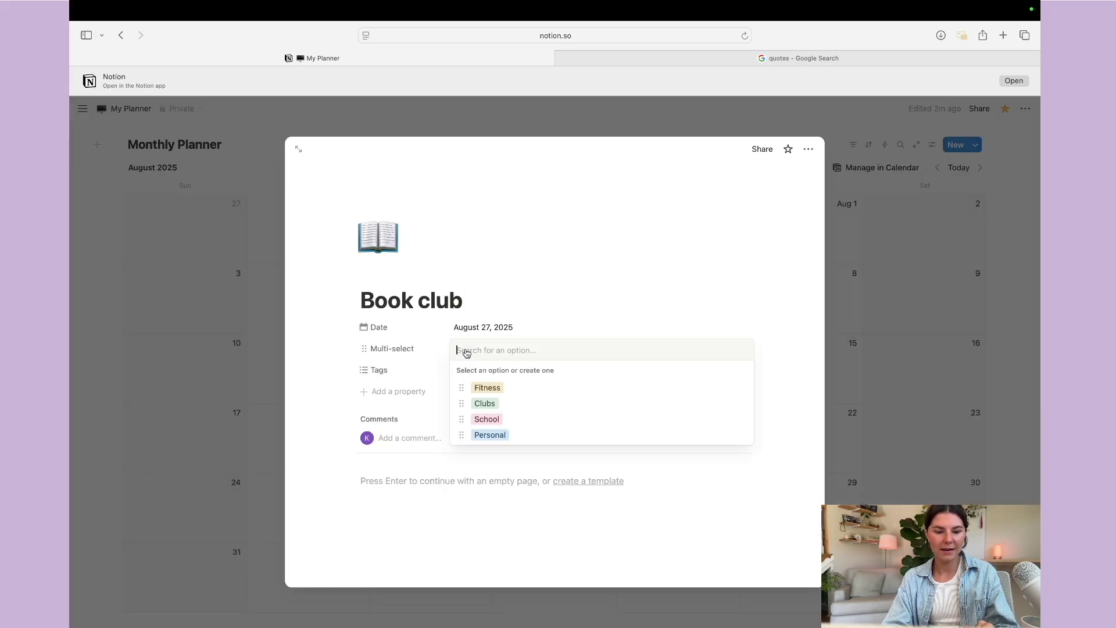
pyautogui.click(485, 403)
pyautogui.click(882, 369)
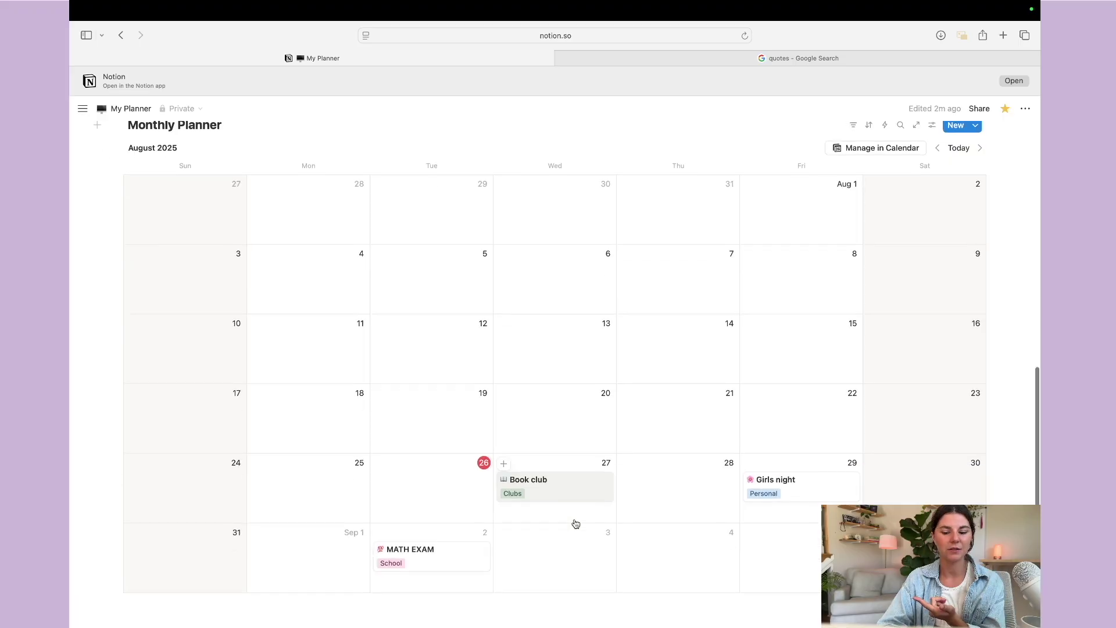
# - Open the MATH EXAM event and start its Exam Prep List in the page body
pyautogui.scroll(-1, 576, 523)
pyautogui.scroll(-1, 575, 523)
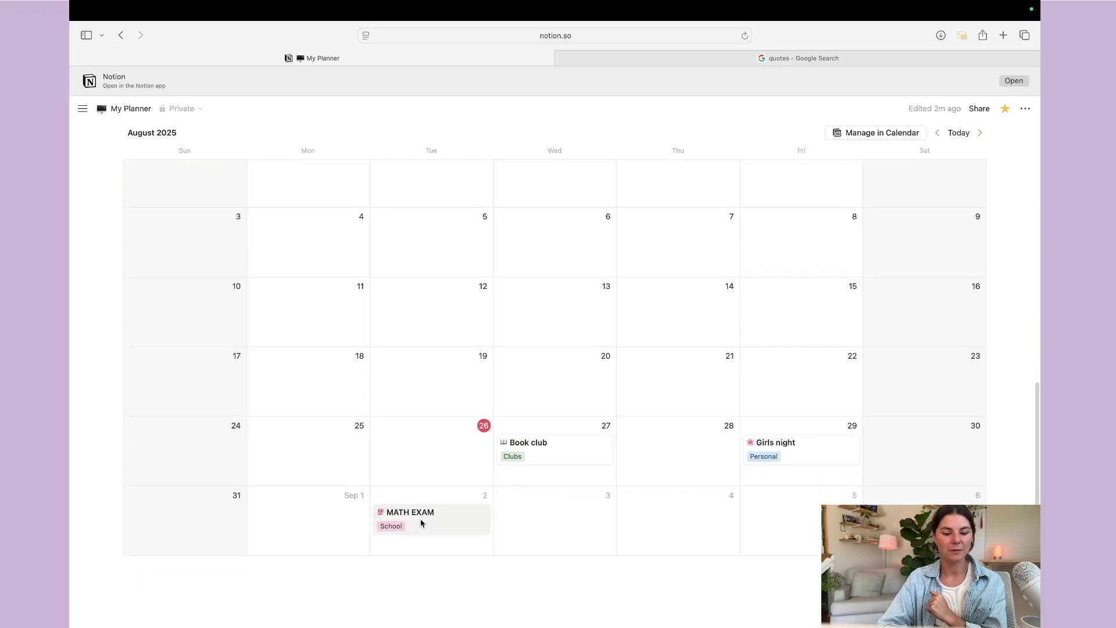
pyautogui.click(422, 523)
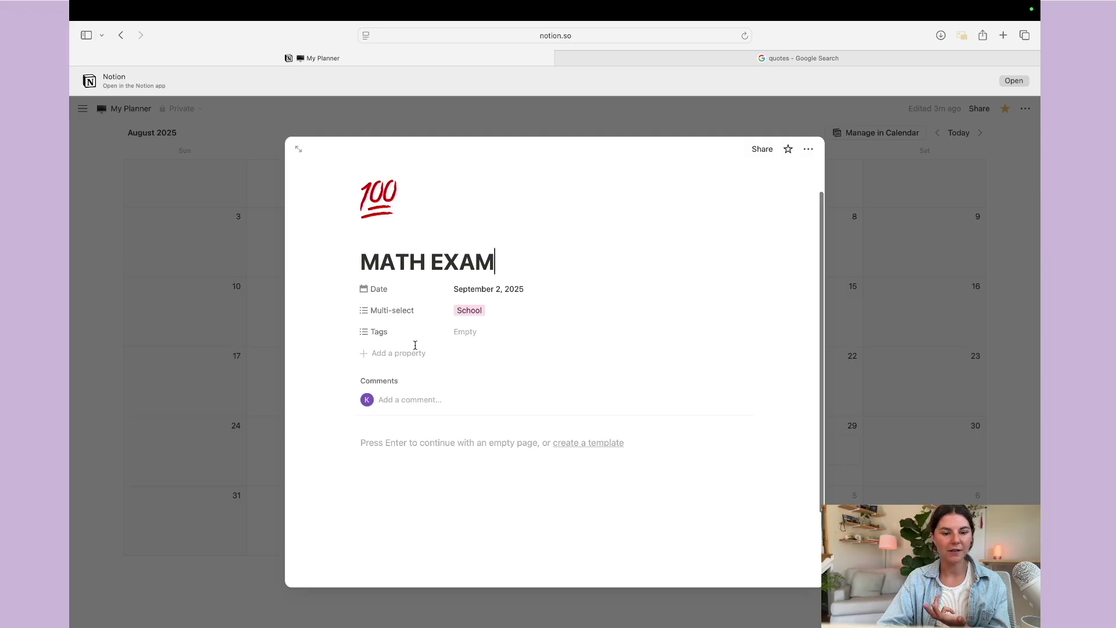
pyautogui.click(435, 437)
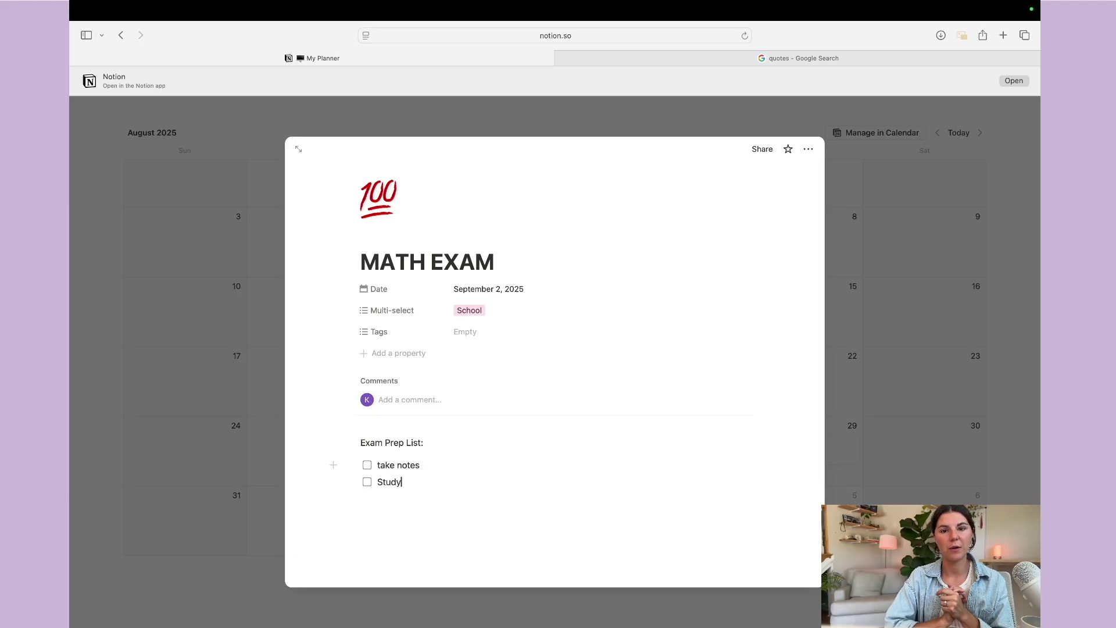
pyautogui.click(254, 403)
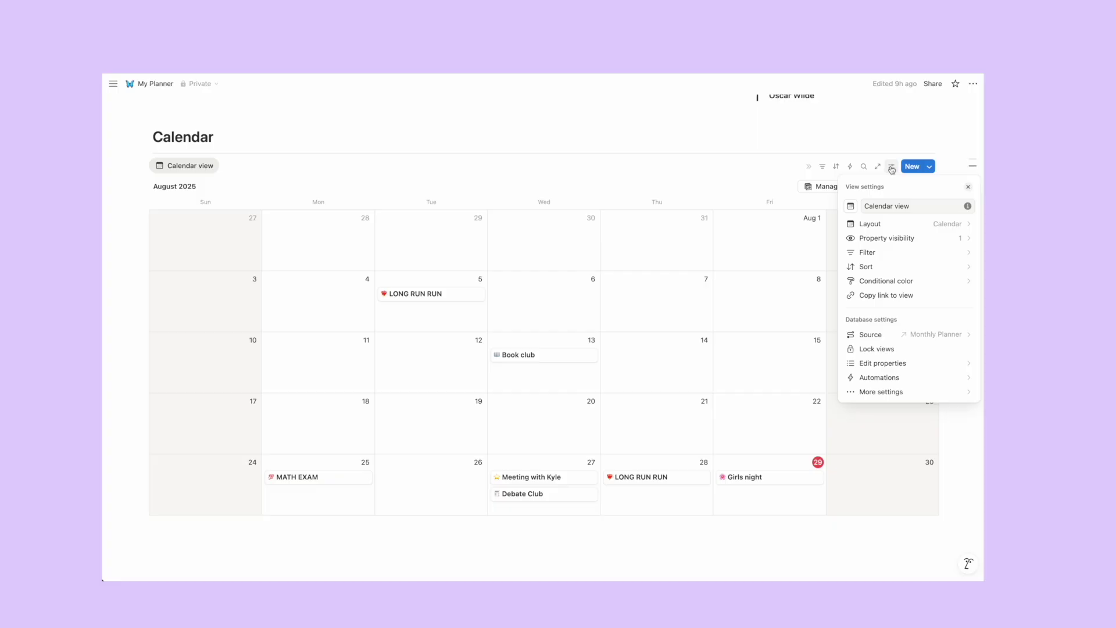
# - Switch the calendar layout to Week, with weekends still shown, then open its filter options
pyautogui.click(892, 226)
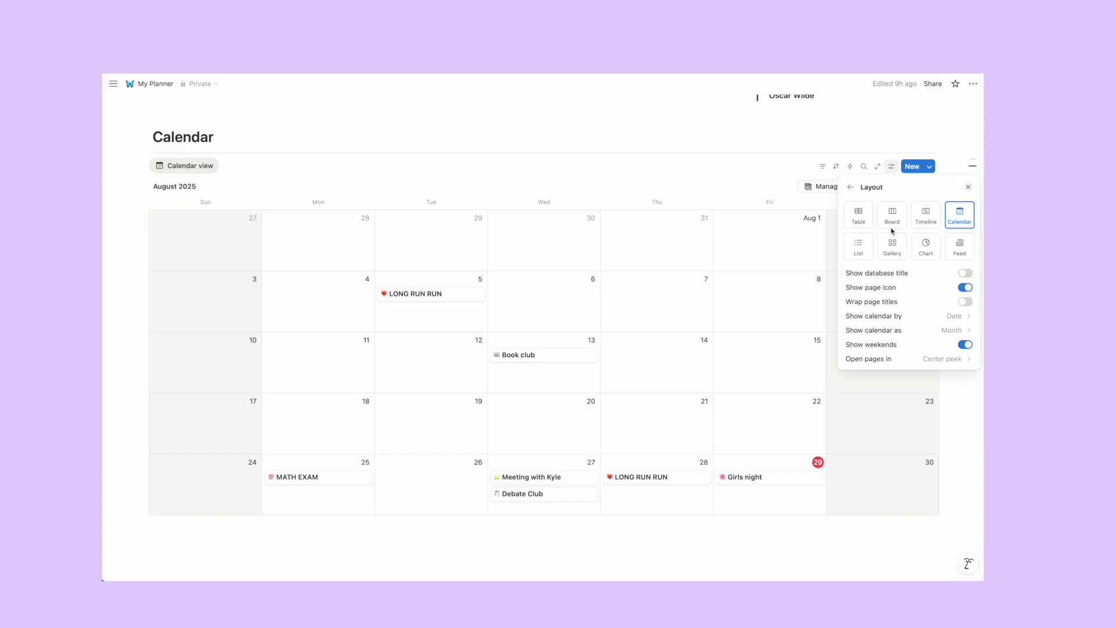
pyautogui.click(940, 335)
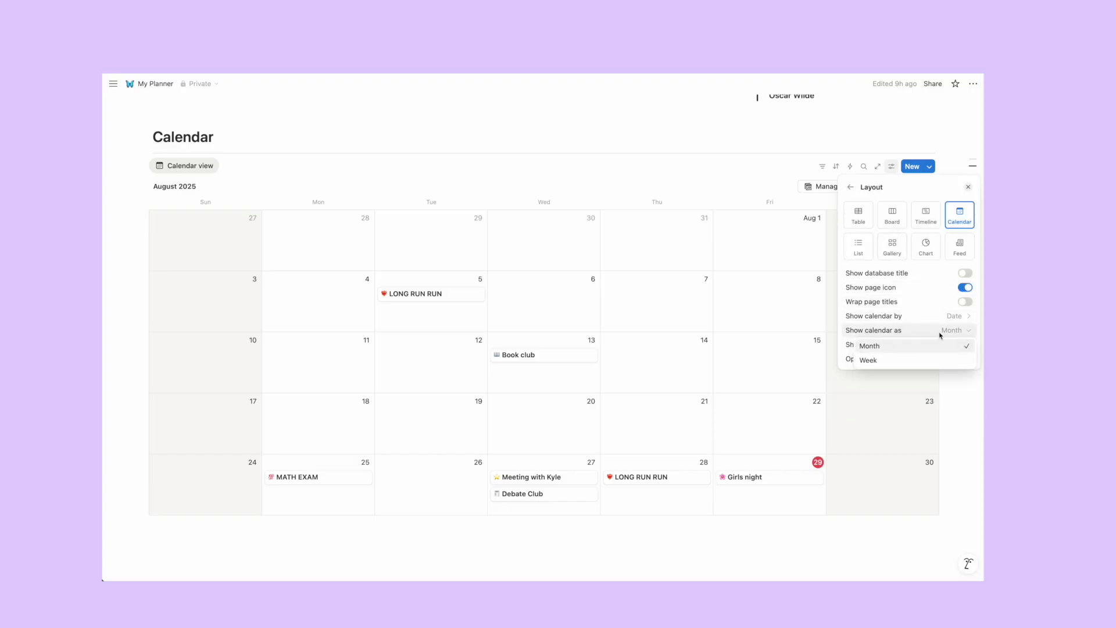
pyautogui.click(910, 360)
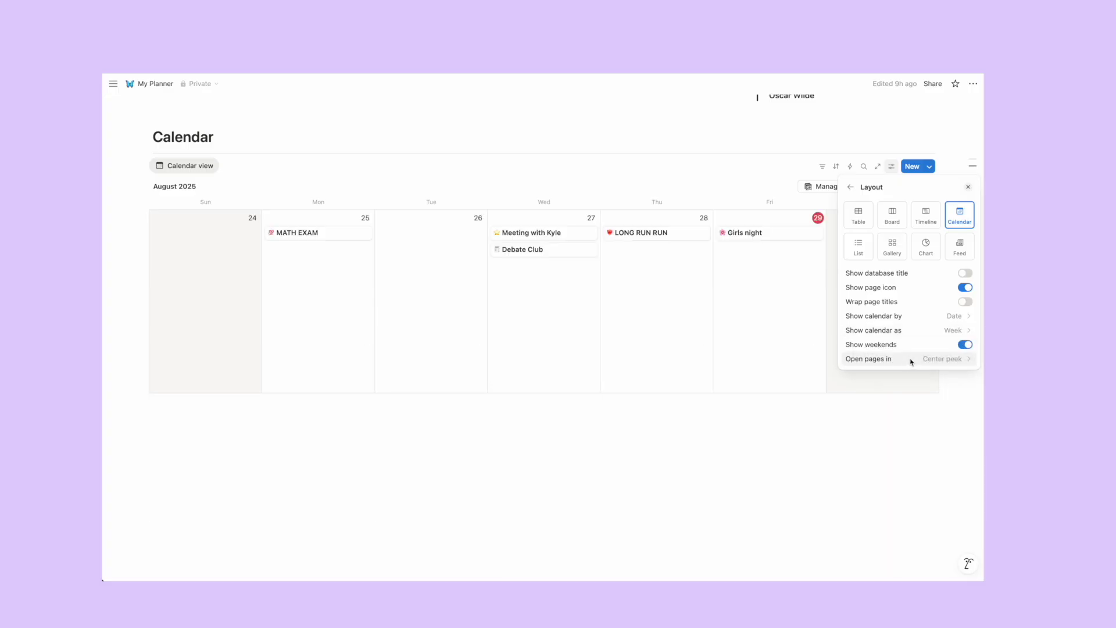
pyautogui.click(970, 345)
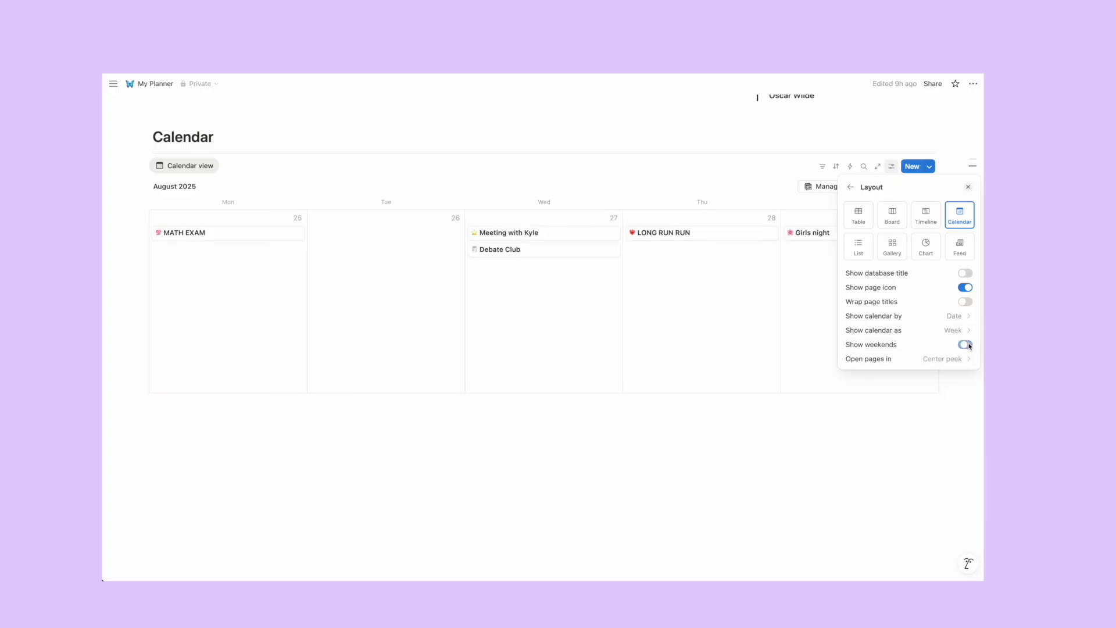
pyautogui.click(969, 346)
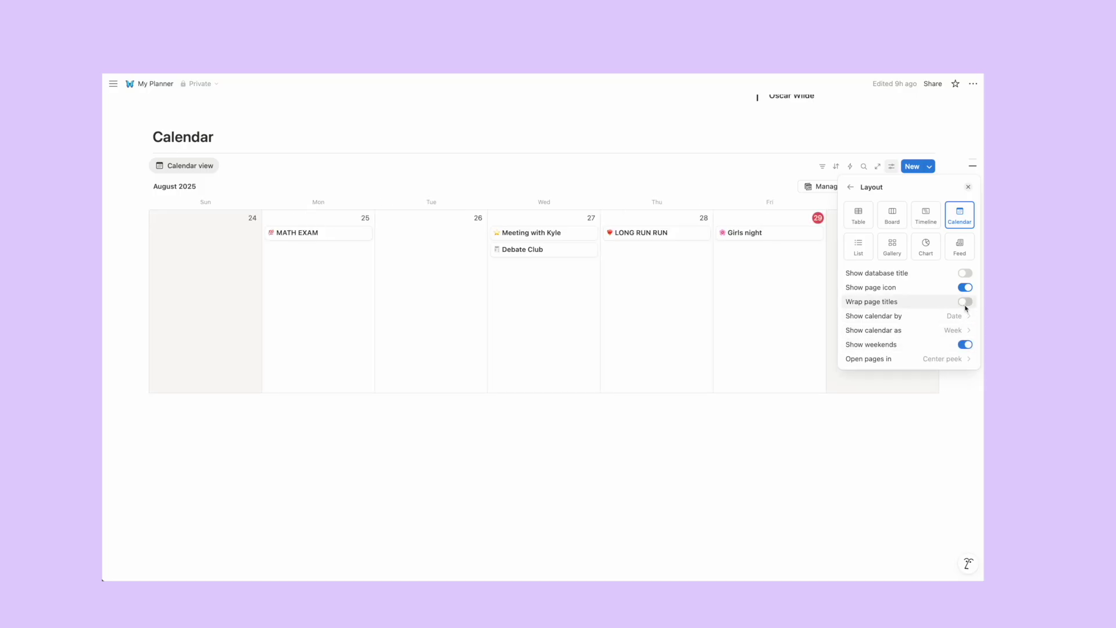
pyautogui.click(850, 187)
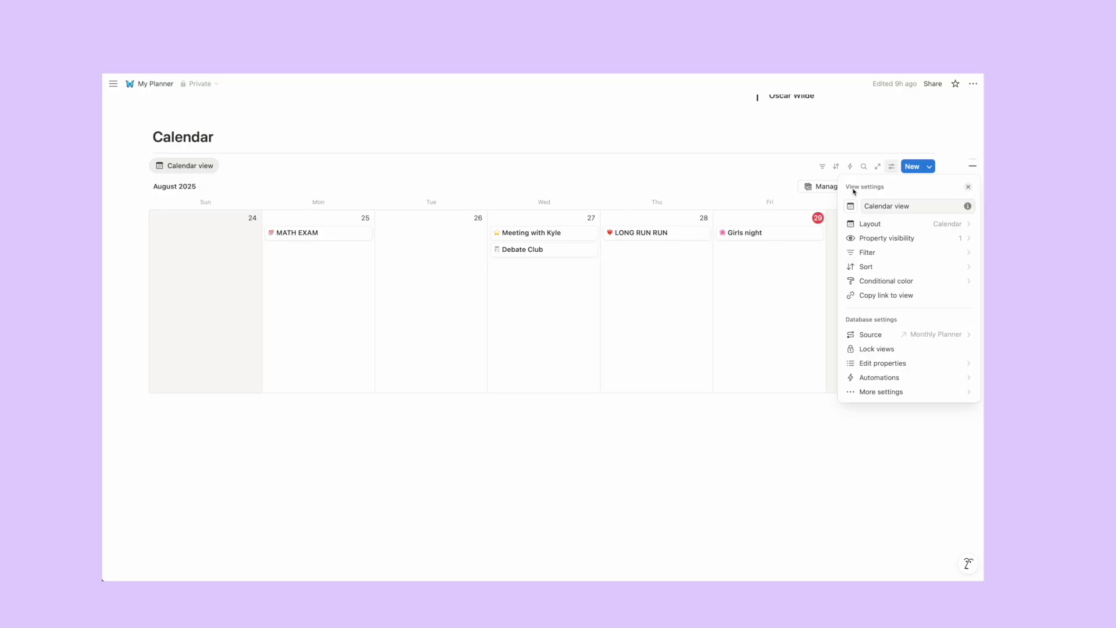
pyautogui.click(887, 252)
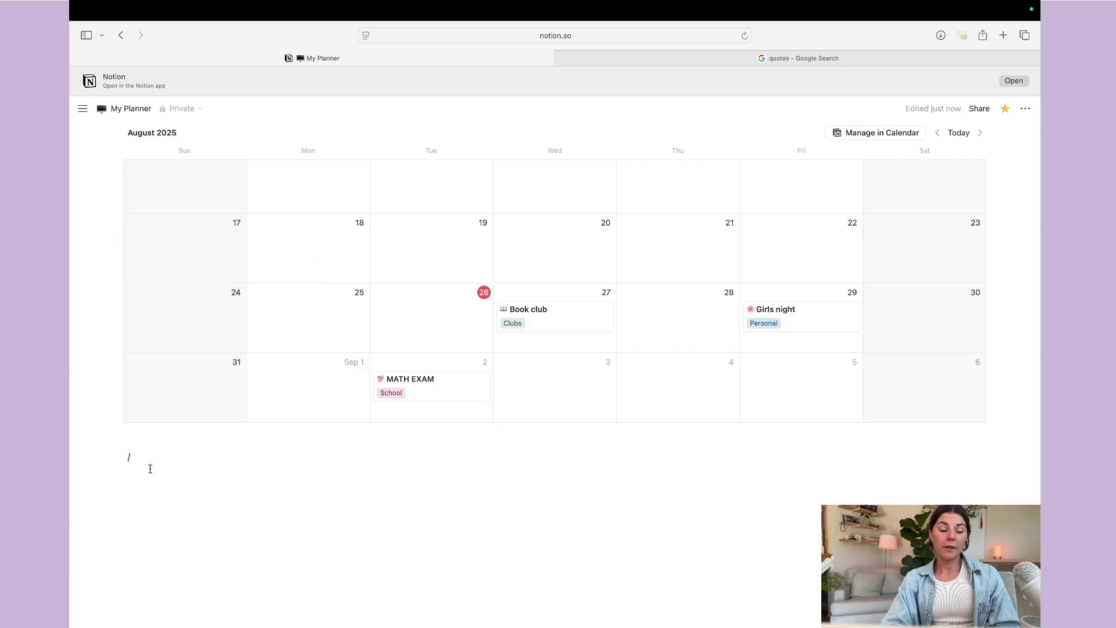
# - Insert a gallery database via /, title it 'Vision Board', and create a new page
pyautogui.write('/')
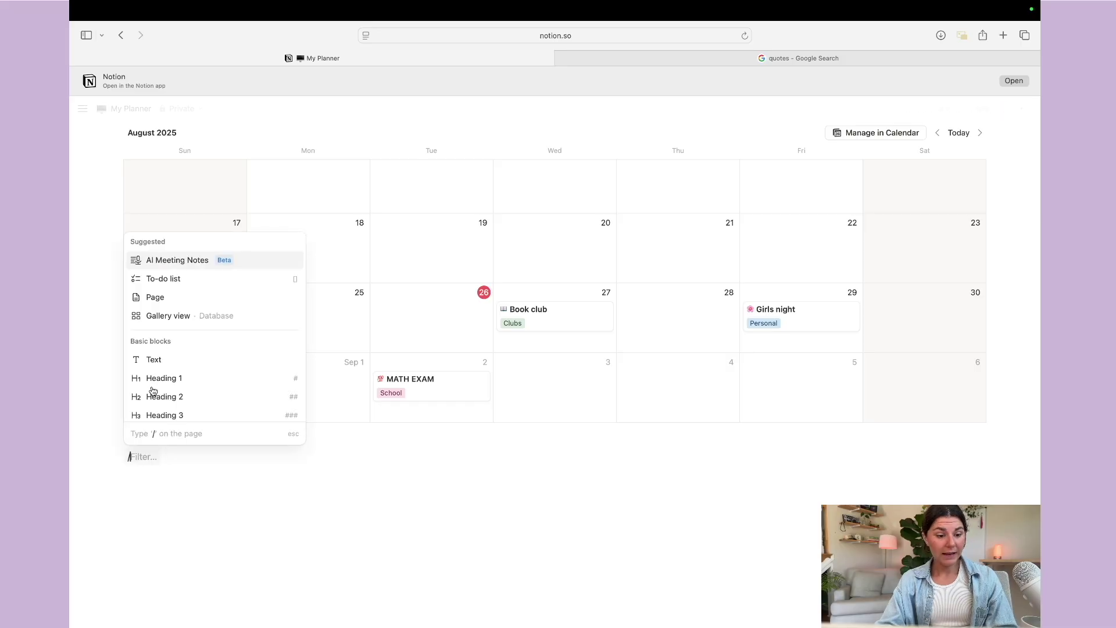
pyautogui.click(183, 316)
pyautogui.click(210, 405)
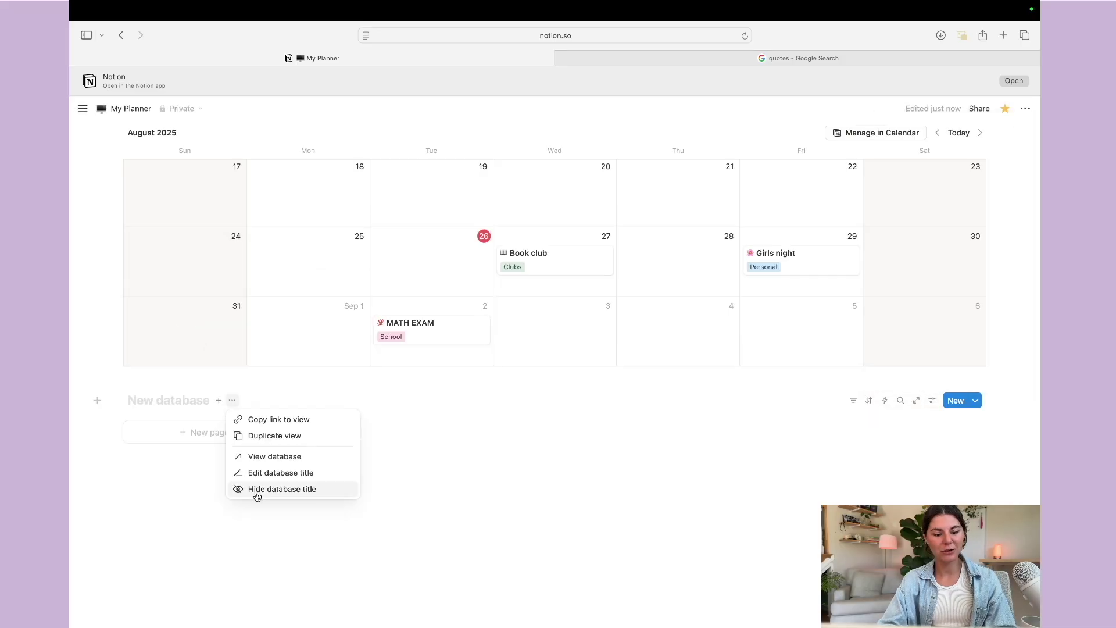
pyautogui.click(149, 405)
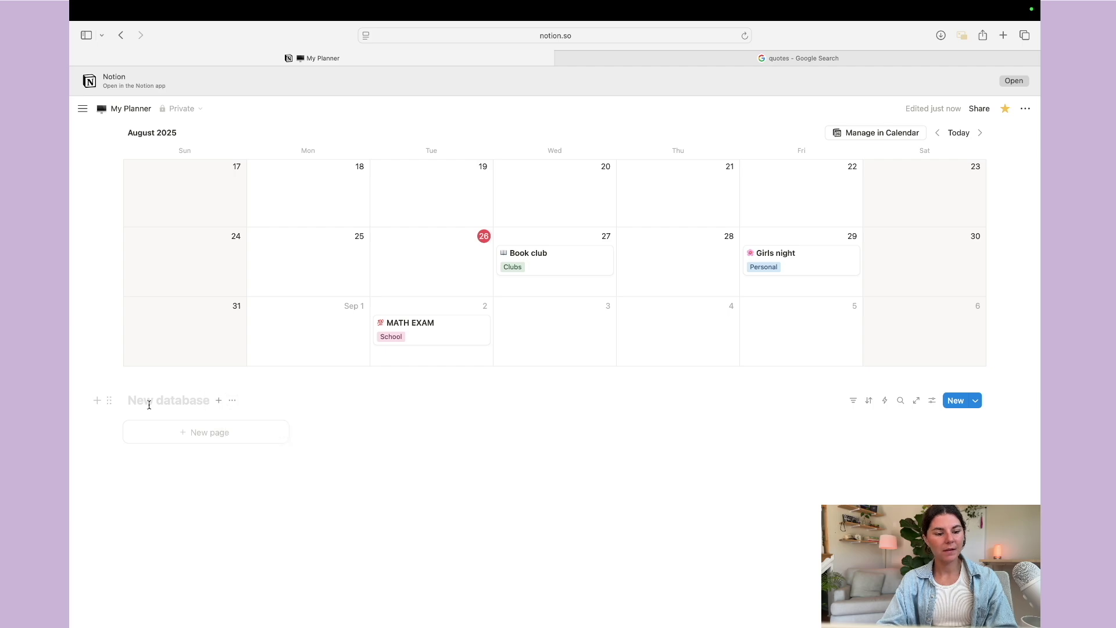
pyautogui.click(233, 400)
pyautogui.click(263, 472)
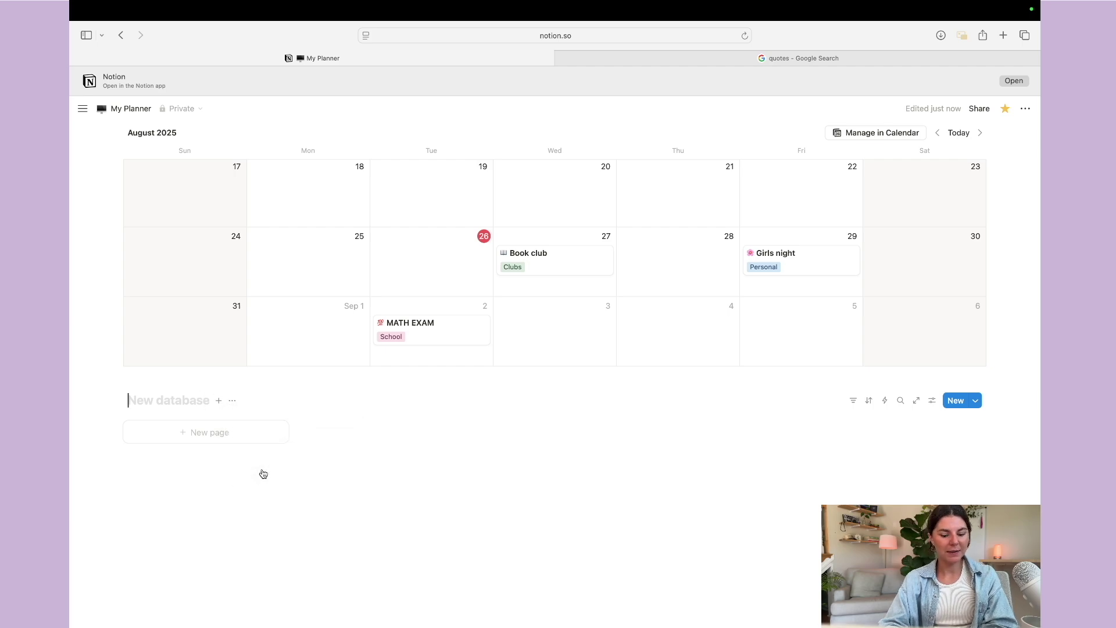
pyautogui.write('Vision Board')
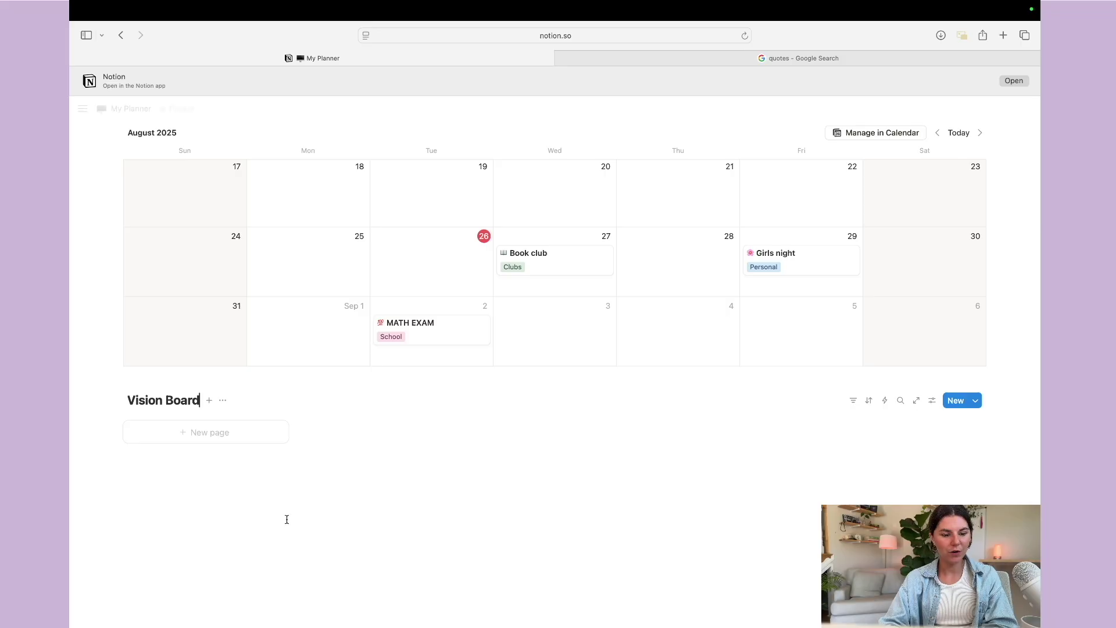
pyautogui.click(197, 432)
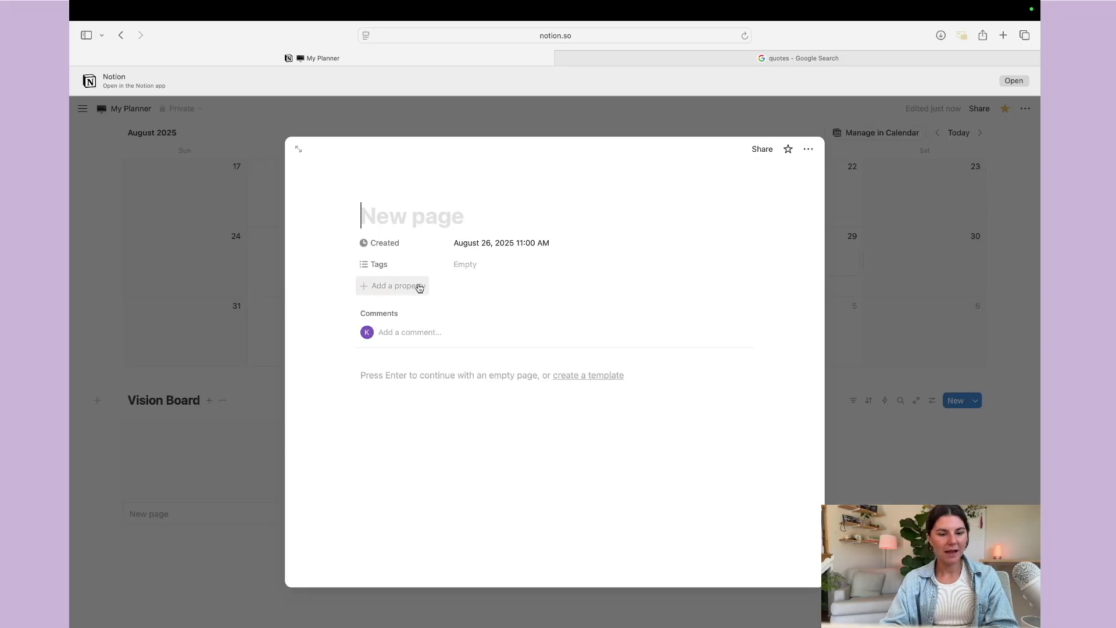
# - Add a Files & media property to the new Vision Board page
pyautogui.click(394, 293)
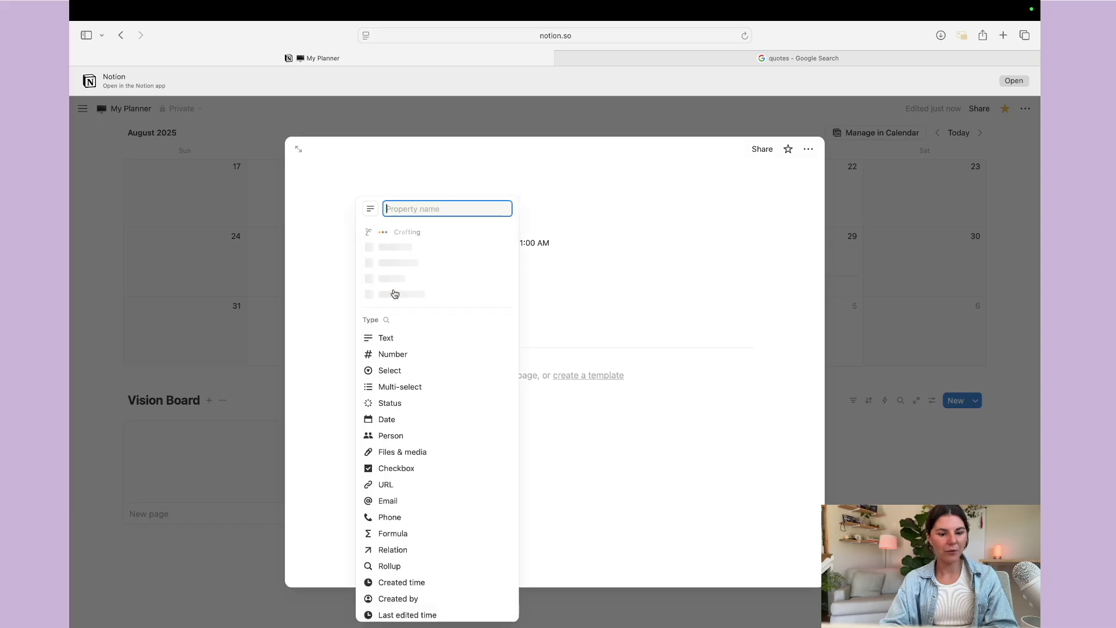
pyautogui.click(404, 455)
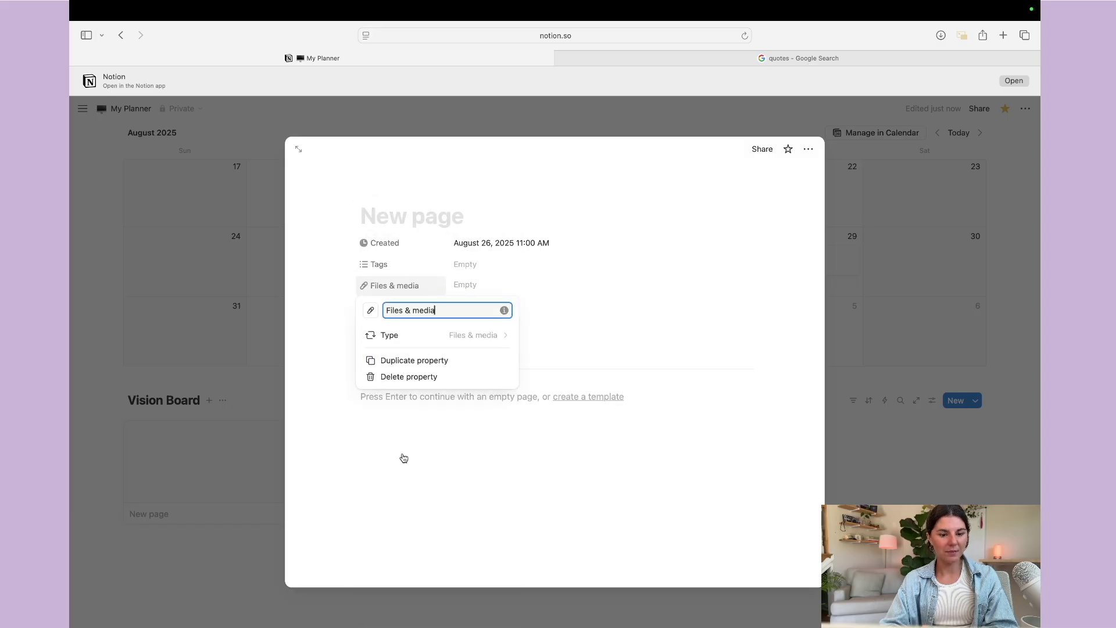
pyautogui.click(461, 287)
# - Upload the open-book photo from the Photos library into it and close the page
pyautogui.click(461, 287)
pyautogui.click(448, 271)
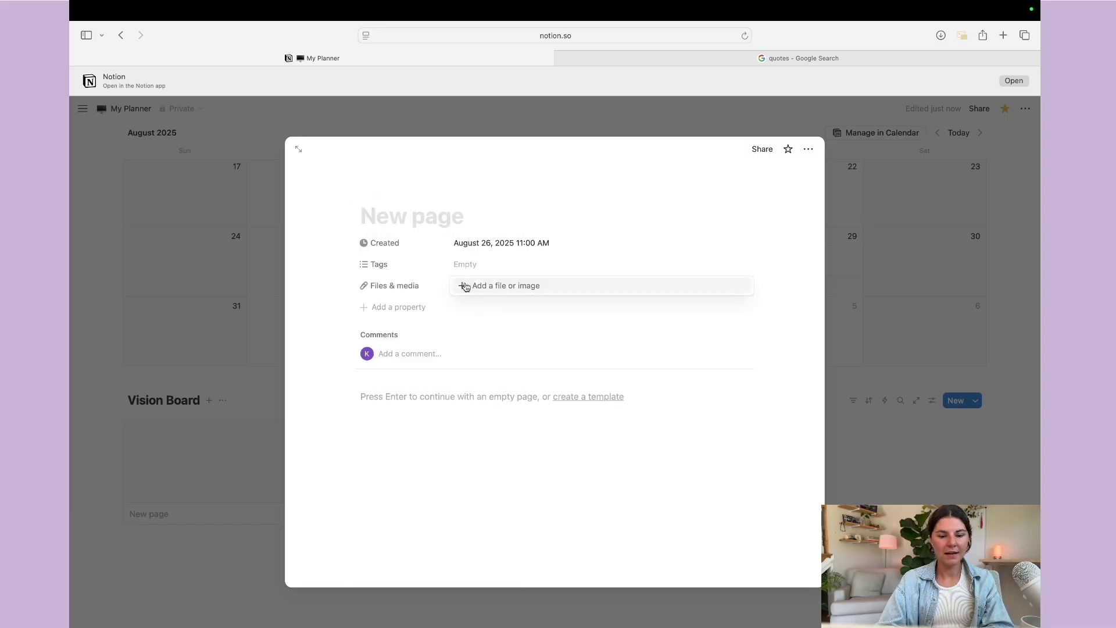
pyautogui.click(481, 289)
pyautogui.click(634, 332)
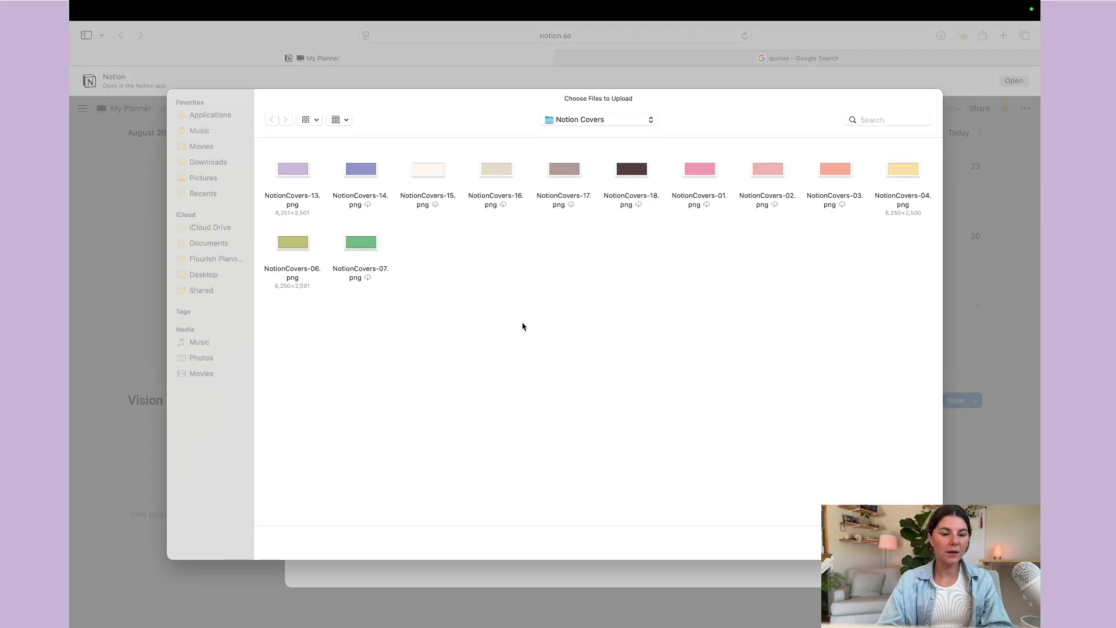
pyautogui.click(212, 356)
pyautogui.scroll(-10, 446, 366)
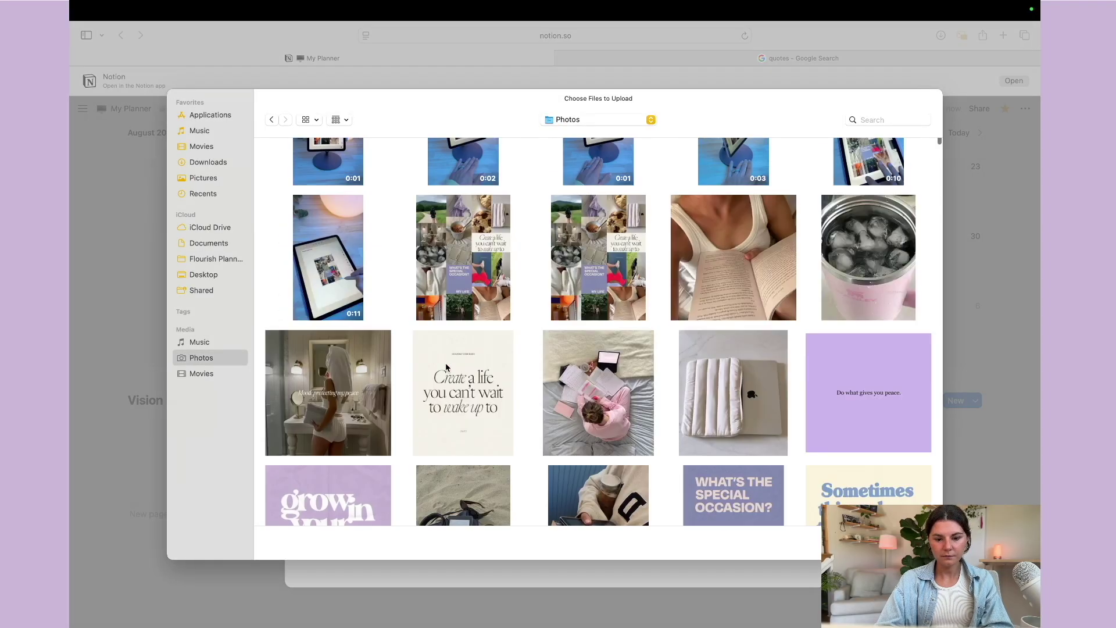
pyautogui.click(738, 287)
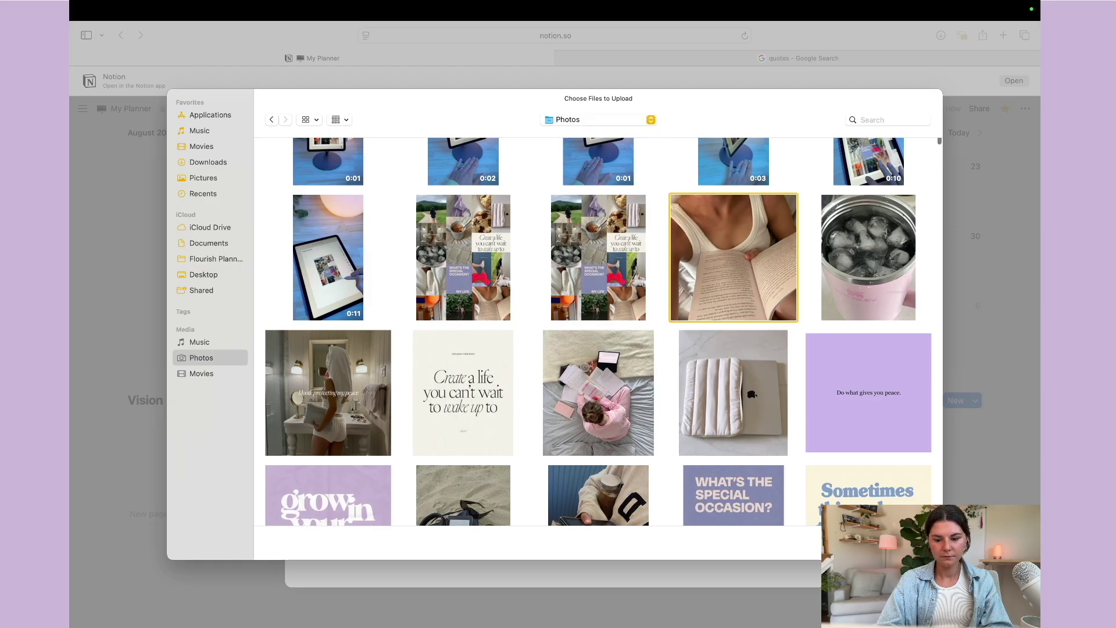
pyautogui.press('Return')
pyautogui.press('Escape')
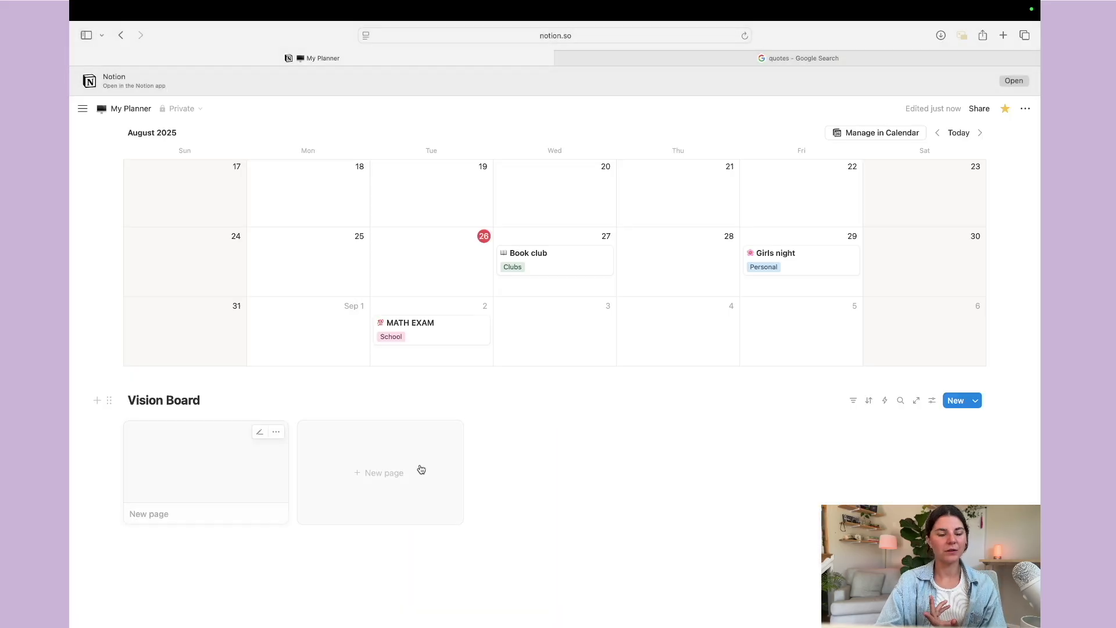
# - Hide the Name property on Vision Board gallery cards so only the photo shows
pyautogui.click(932, 400)
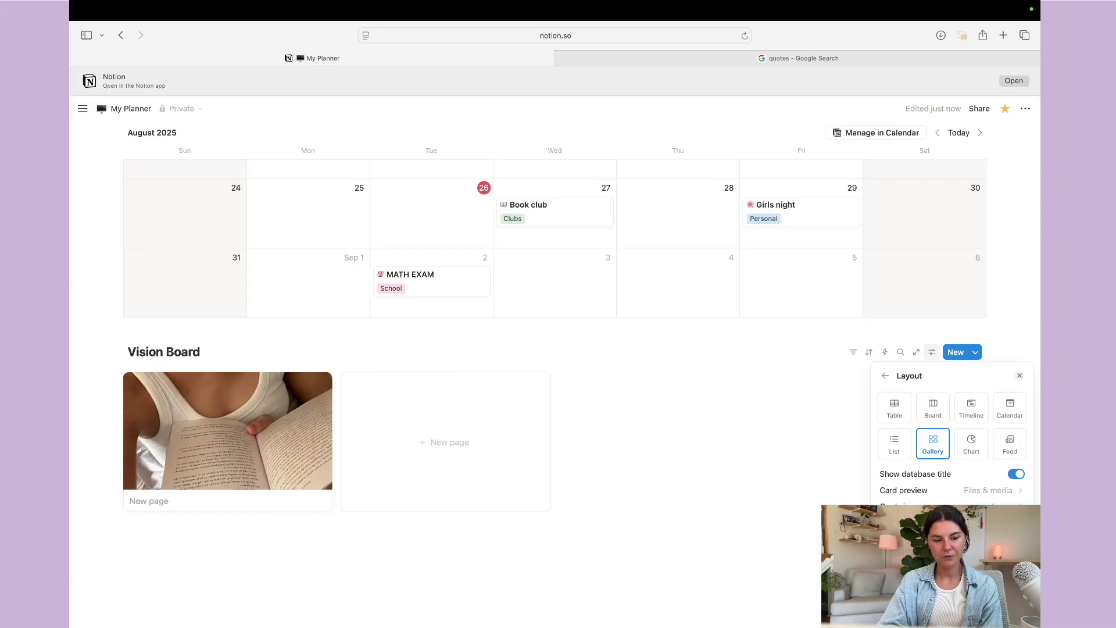
pyautogui.click(885, 375)
pyautogui.click(919, 451)
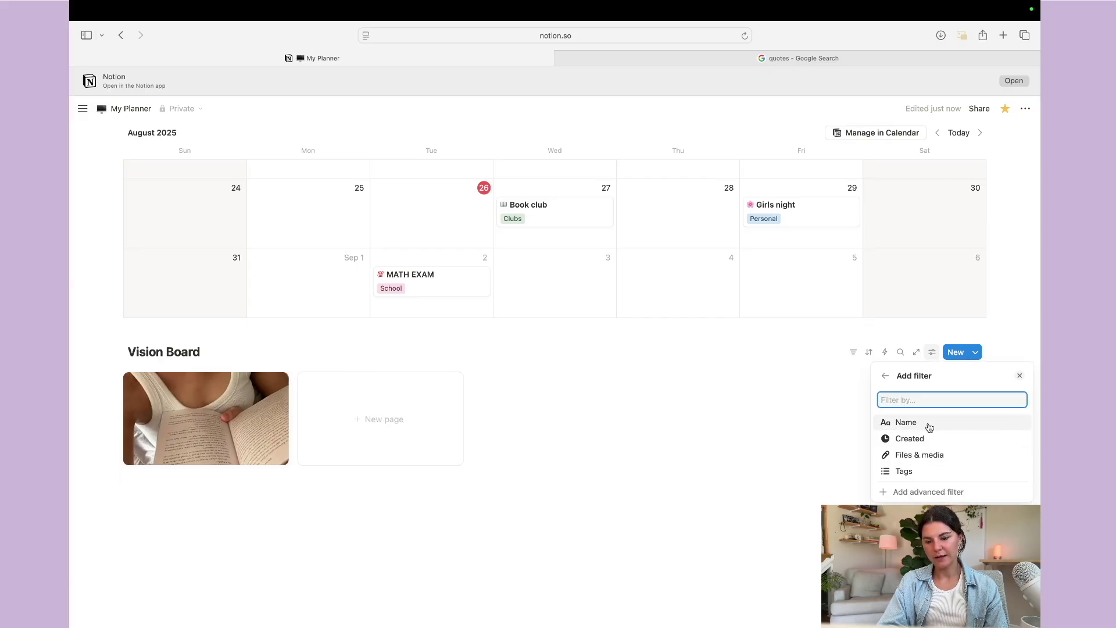
pyautogui.click(885, 376)
pyautogui.click(1017, 443)
pyautogui.click(1017, 443)
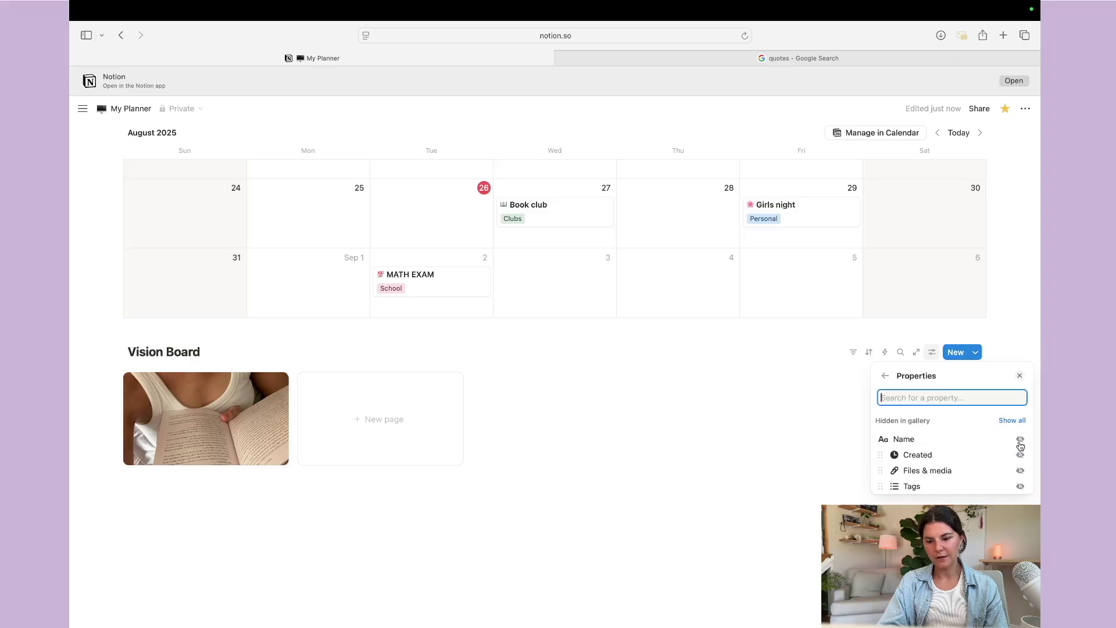
pyautogui.click(885, 375)
pyautogui.click(728, 409)
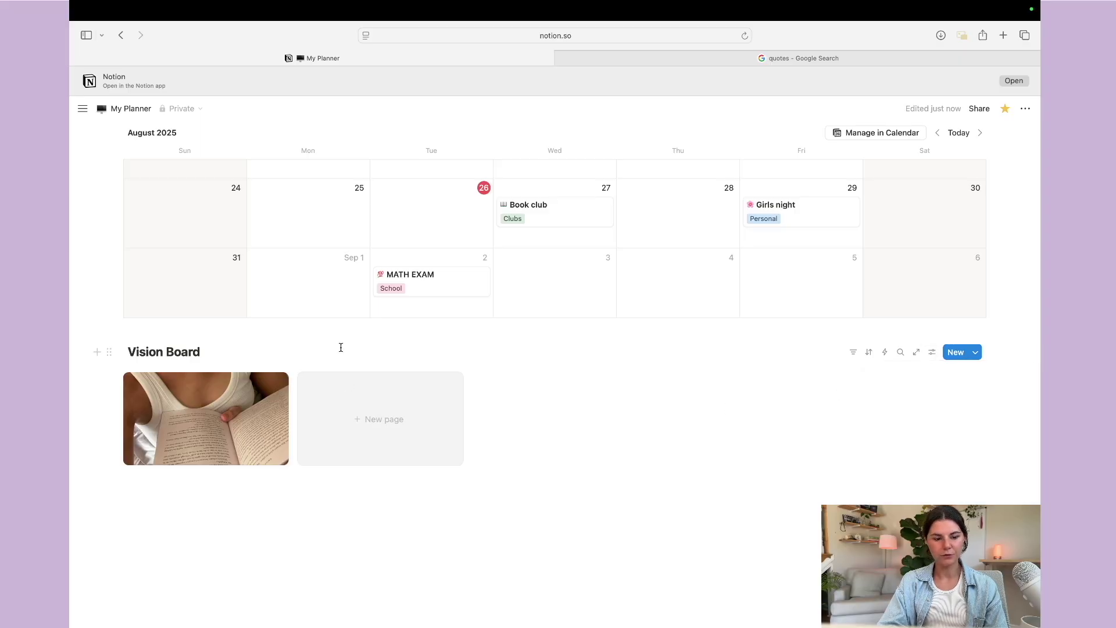